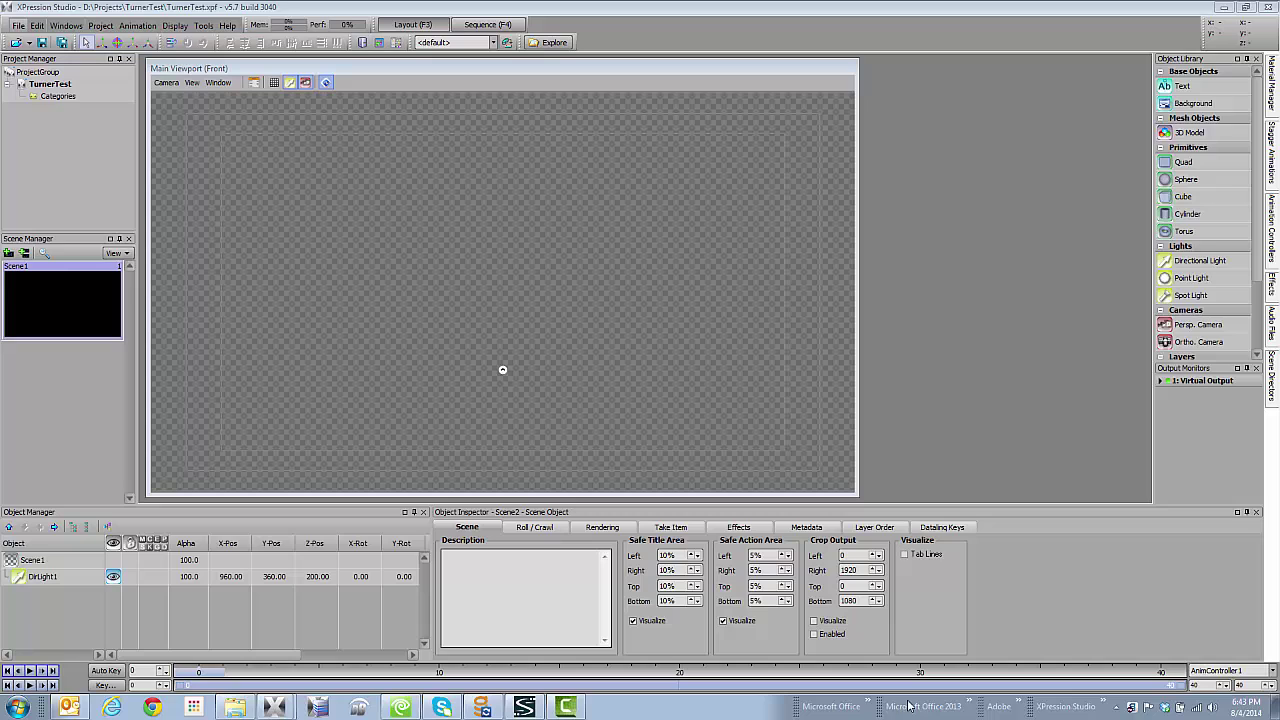
Launch Excel 2010 and enter the headers GAME1 and HEROES in A1:B1
{"action": "left_click", "coordinate": [869, 706]}
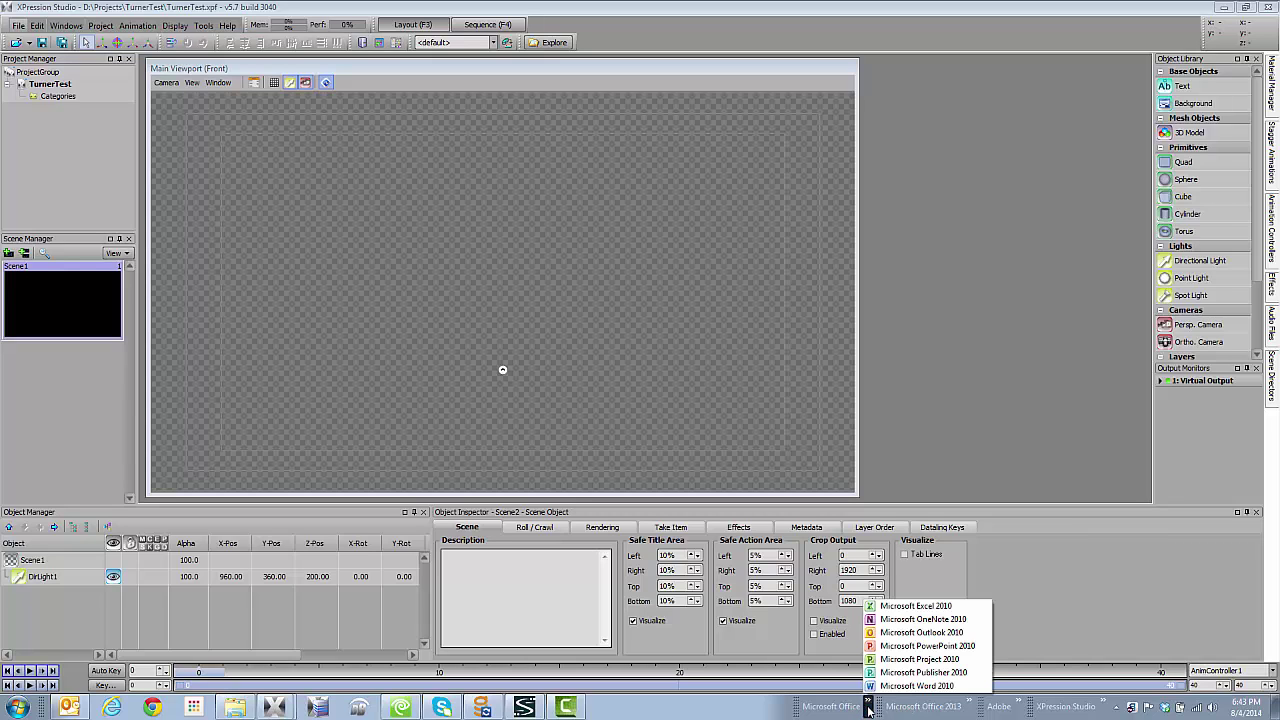
{"action": "left_click", "coordinate": [899, 607]}
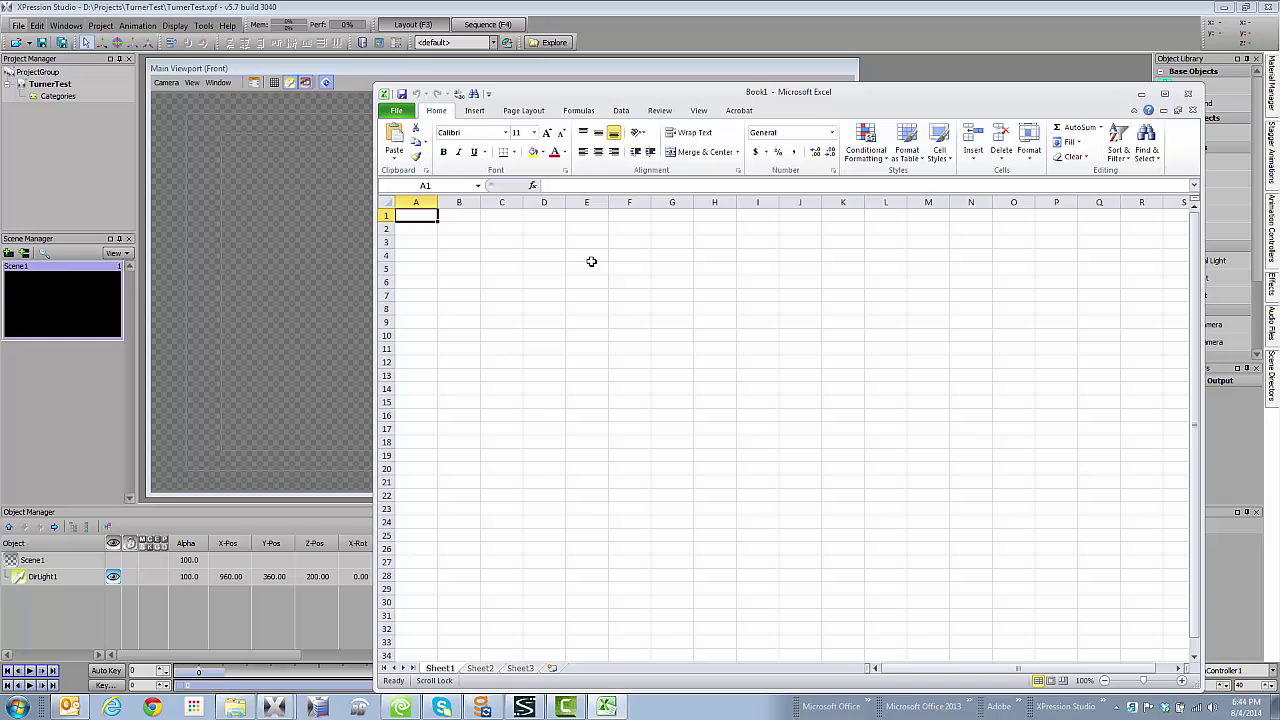
{"action": "type", "text": "GAME1"}
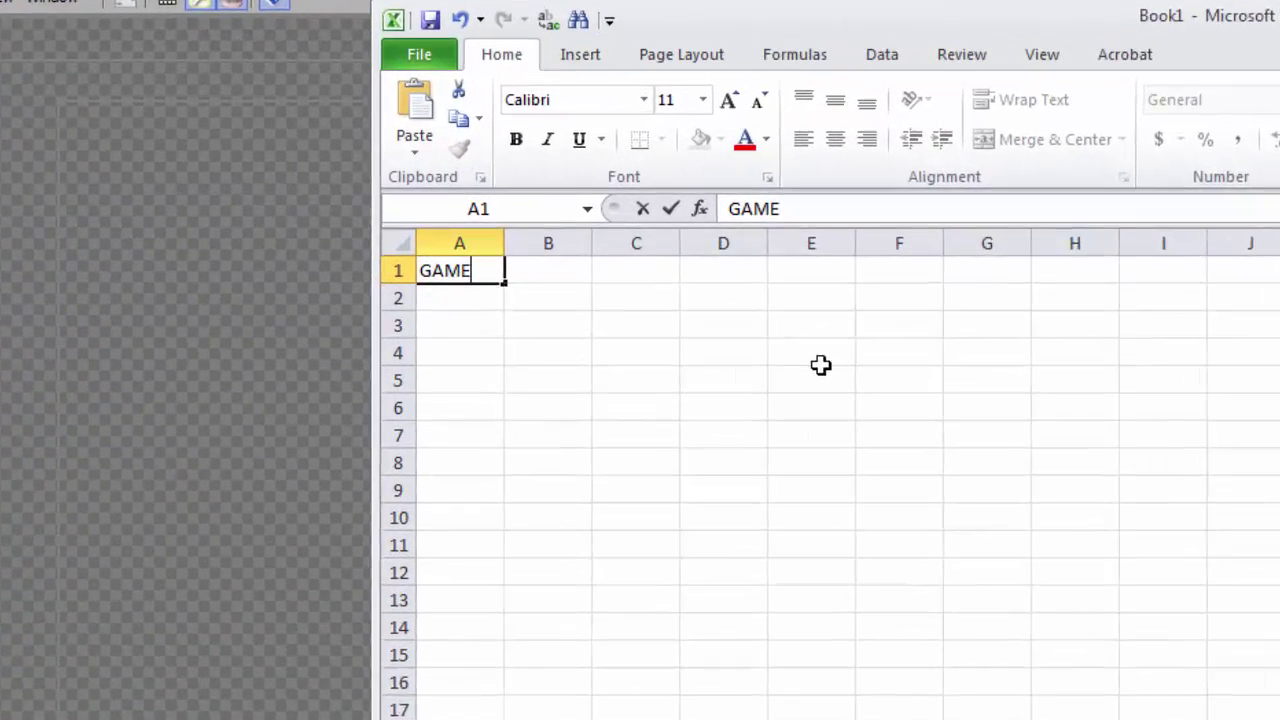
{"action": "key", "text": "Tab"}
{"action": "type", "text": "HER"}
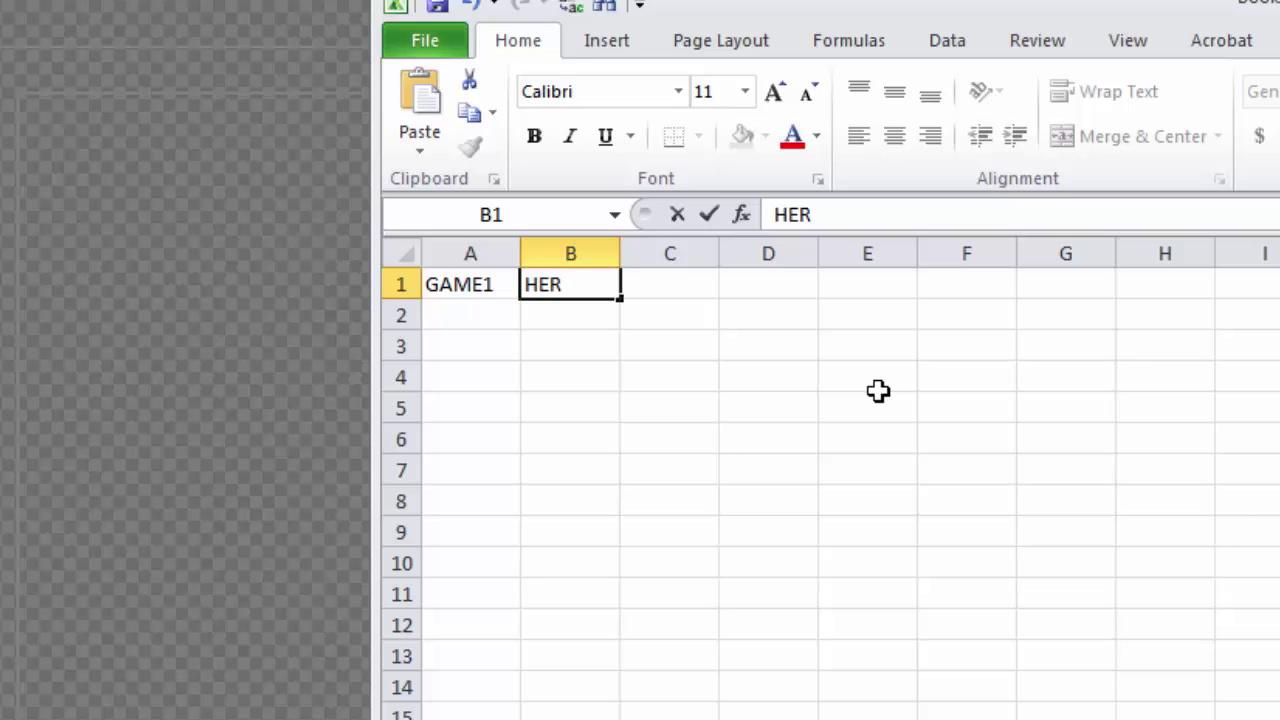
{"action": "key", "text": "BackSpace"}
{"action": "type", "text": "ROES"}
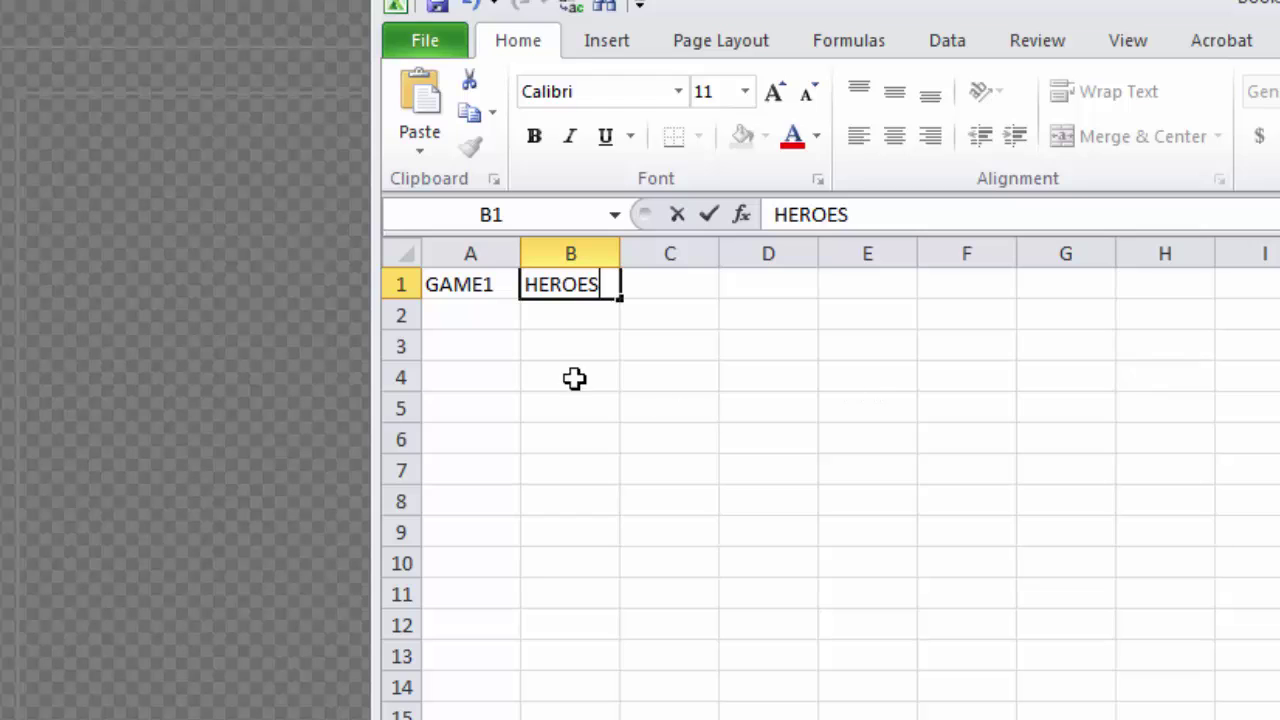
{"action": "left_click", "coordinate": [470, 315]}
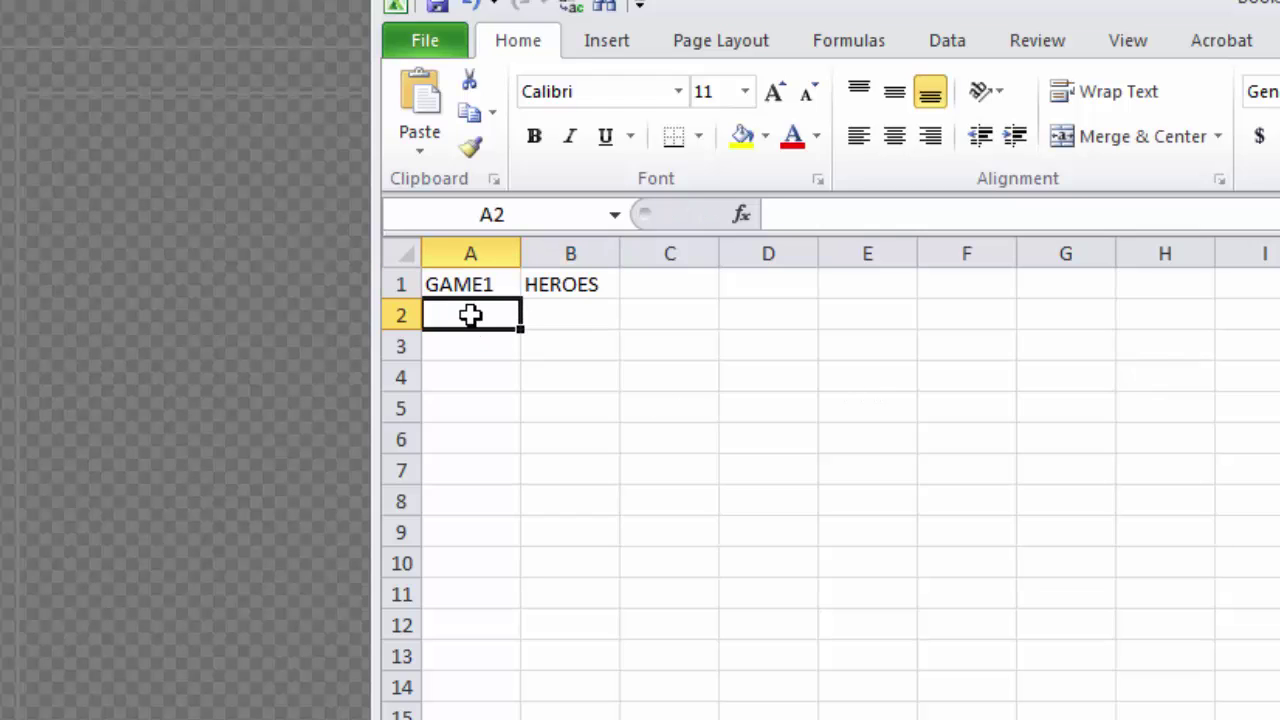
Enter PLAYER1 and PLAYER2 in A2:A3, with T1P1.avi and T1P2.avi beside them in B2:B3
{"action": "type", "text": "PLAYER1"}
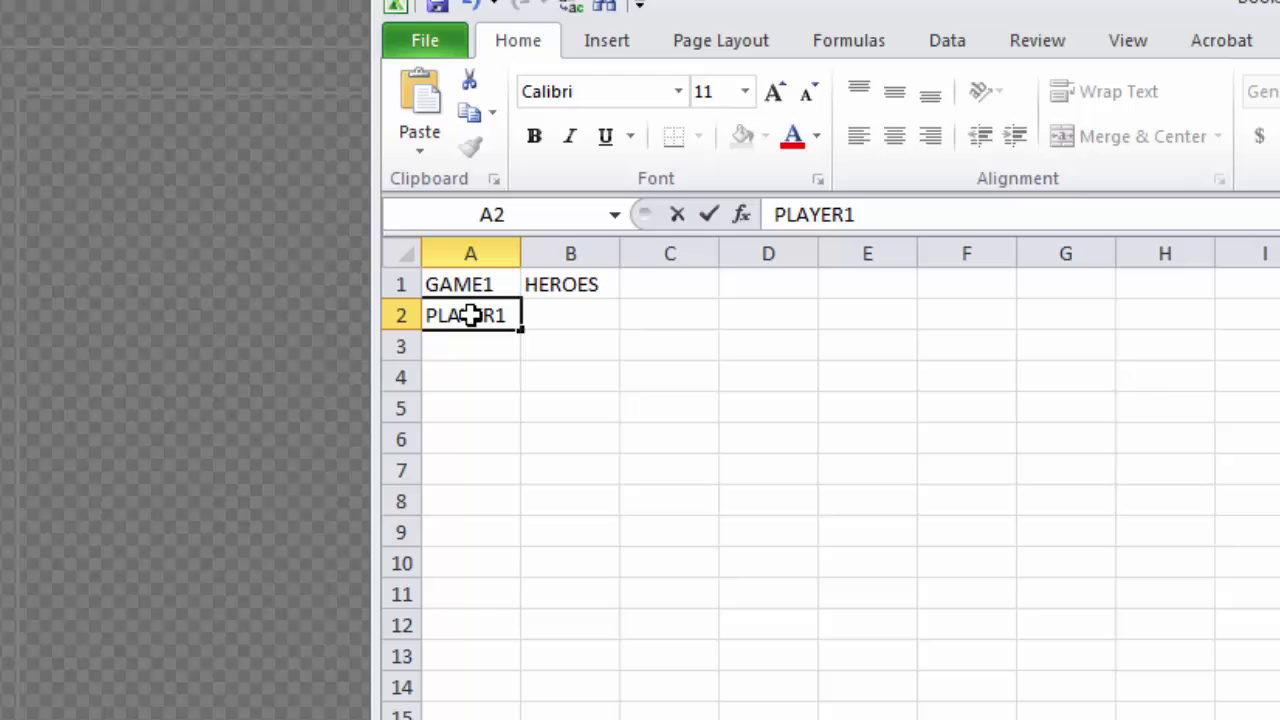
{"action": "key", "text": "ctrl+Return"}
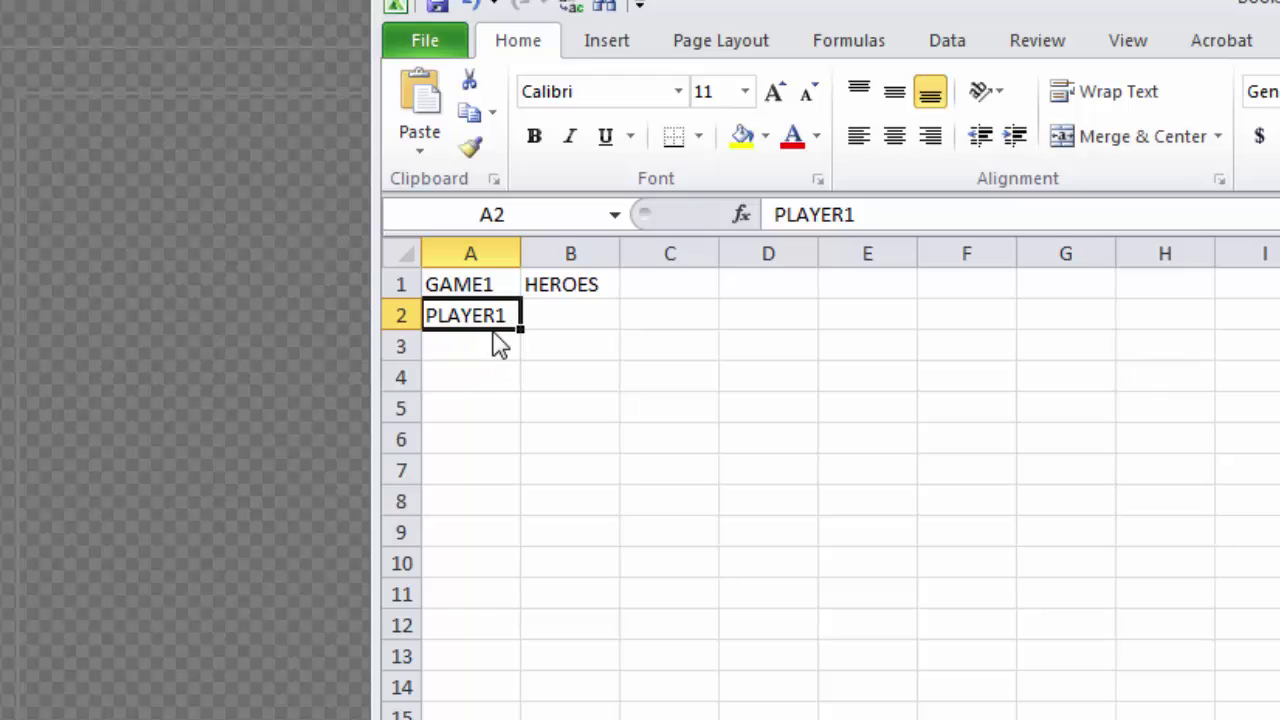
{"action": "left_click", "coordinate": [498, 341]}
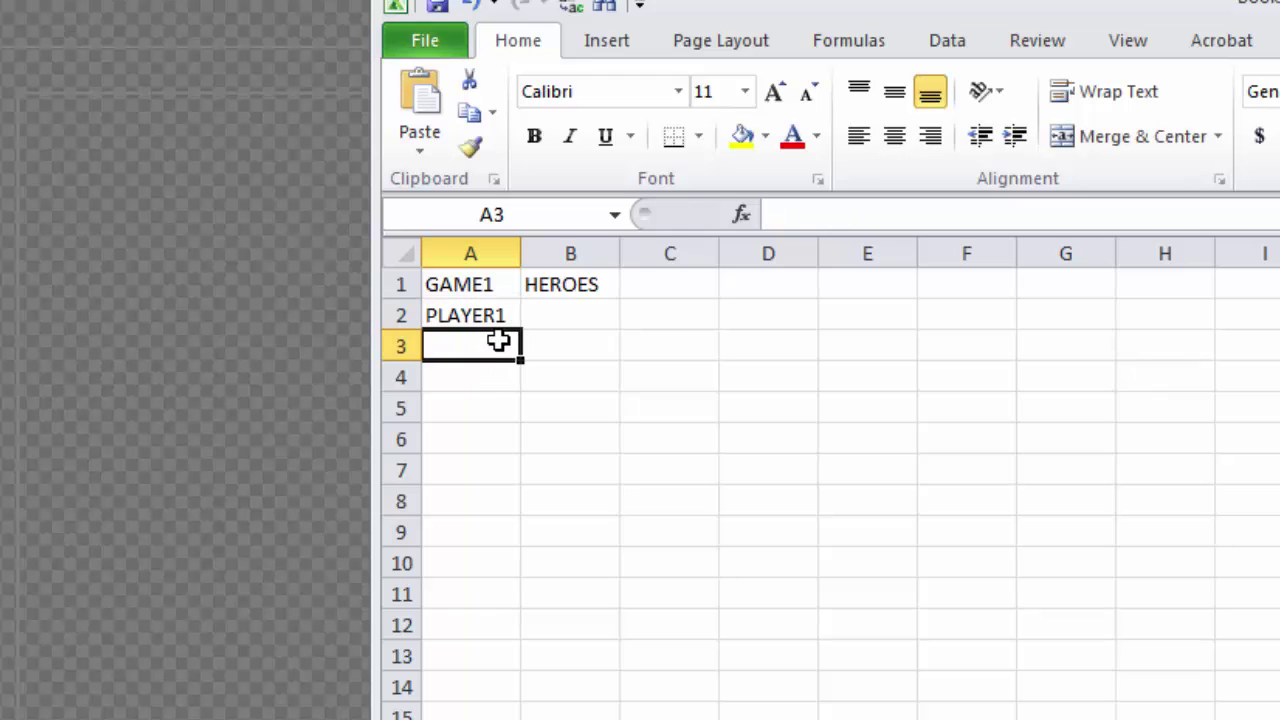
{"action": "type", "text": "PLAYER2"}
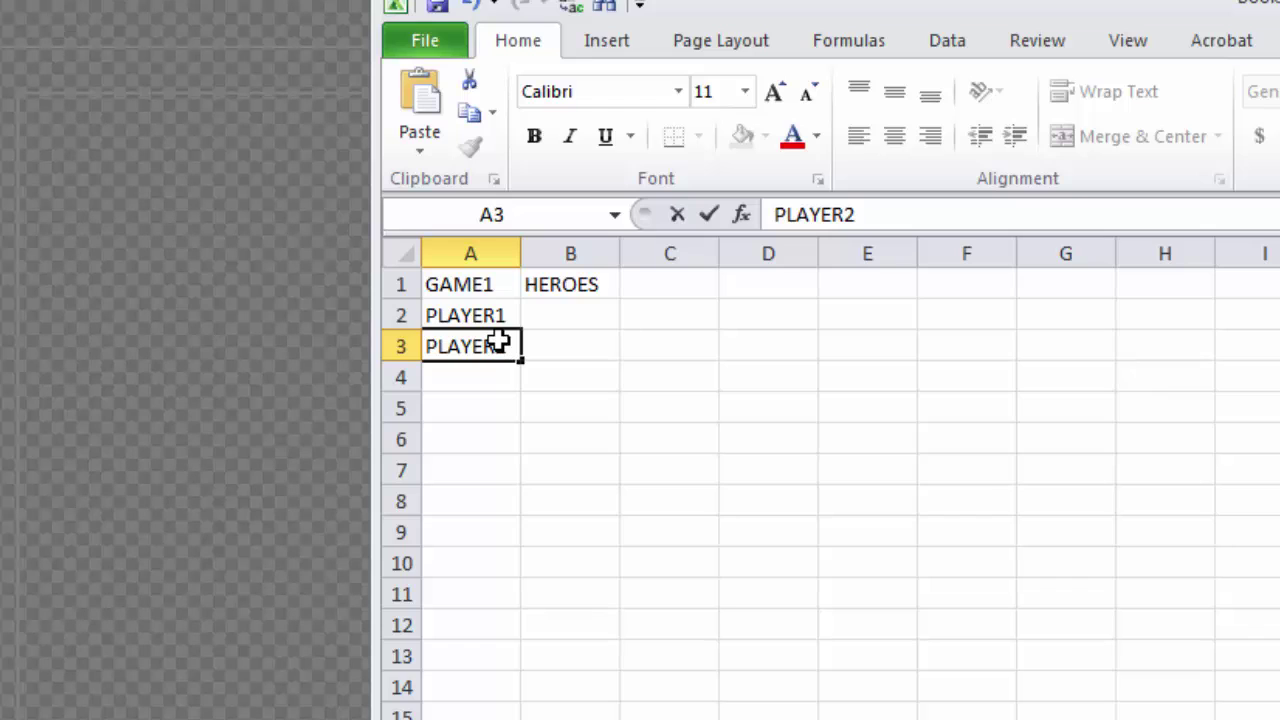
{"action": "left_click", "coordinate": [569, 307]}
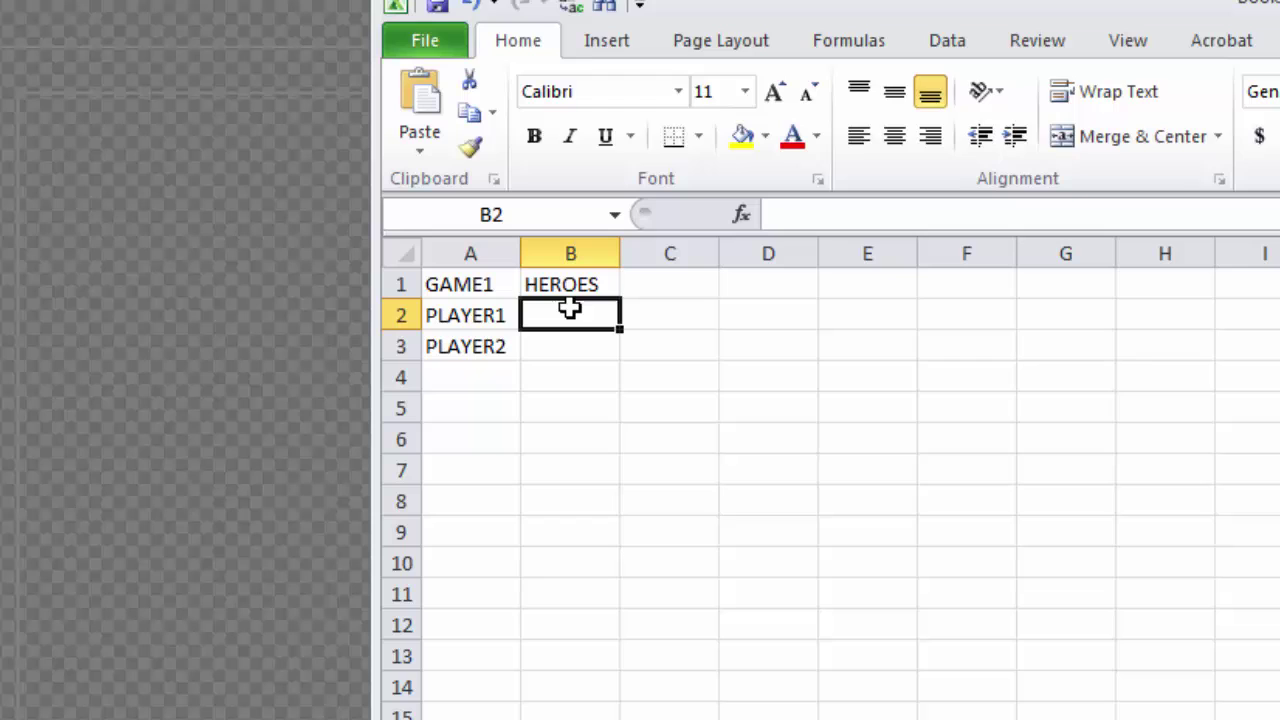
{"action": "type", "text": "T1P1.avi"}
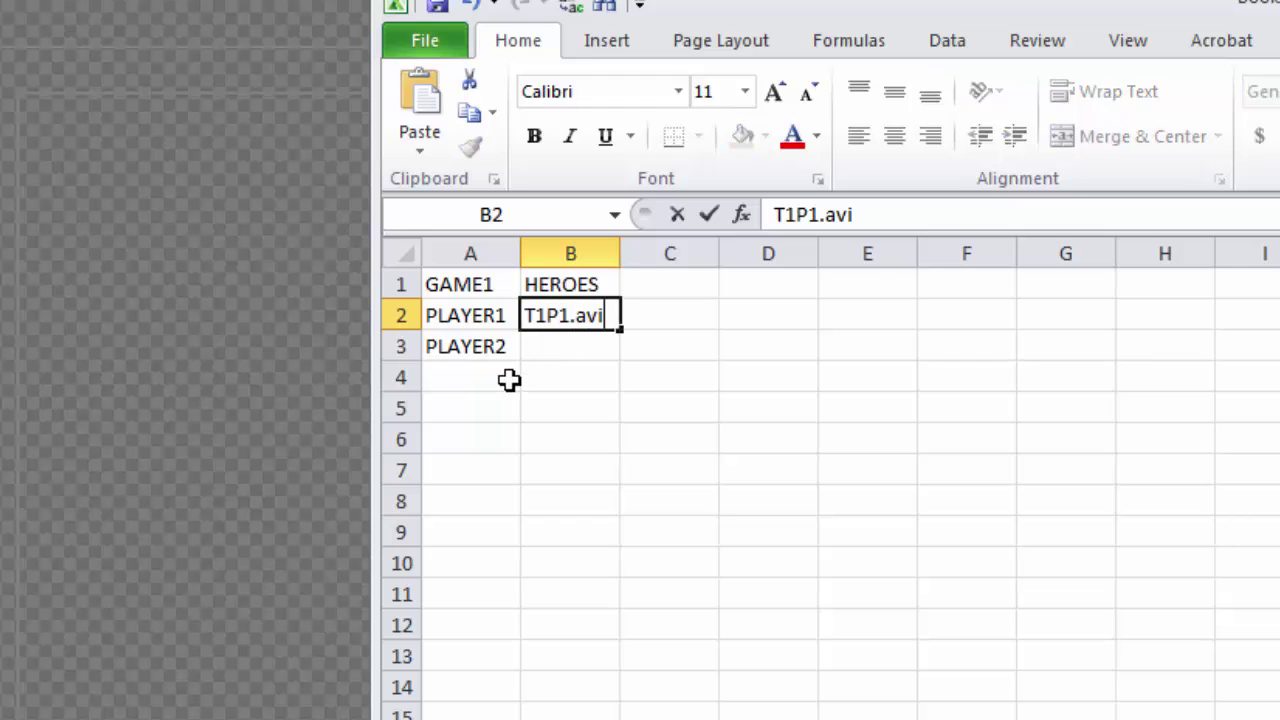
{"action": "left_click", "coordinate": [541, 340]}
{"action": "type", "text": "T1P2"}
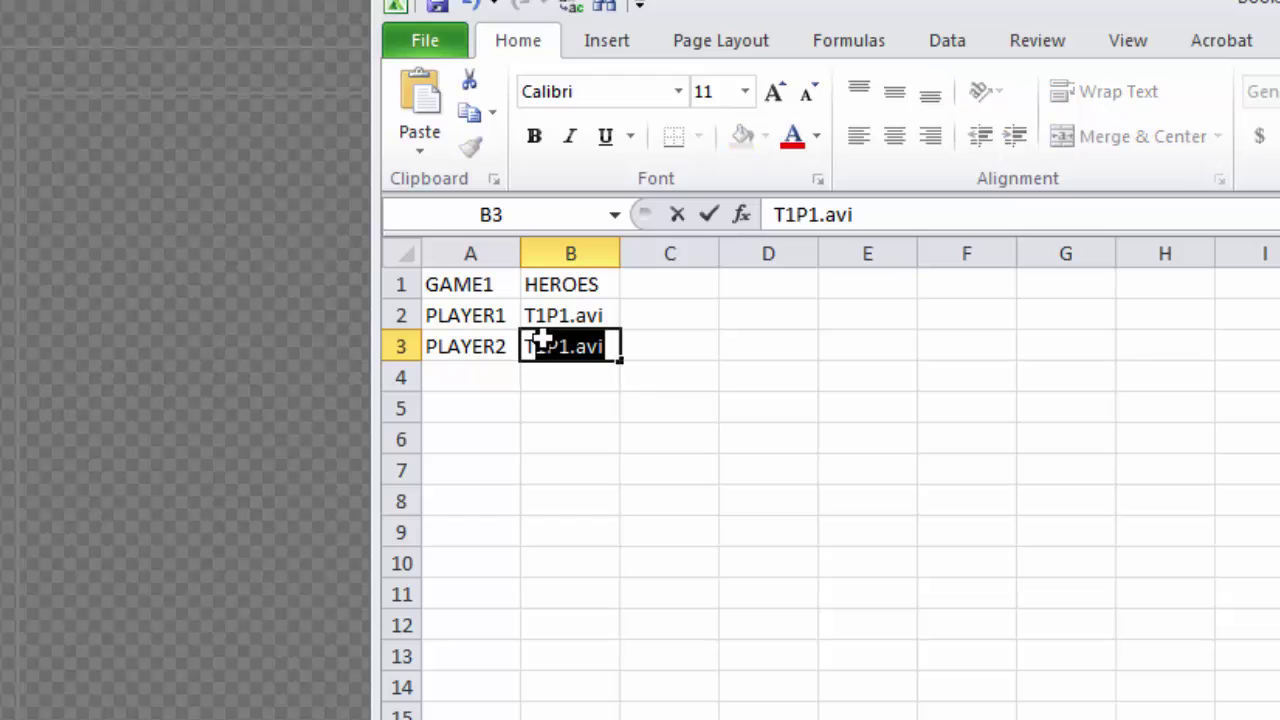
{"action": "type", "text": ".avi"}
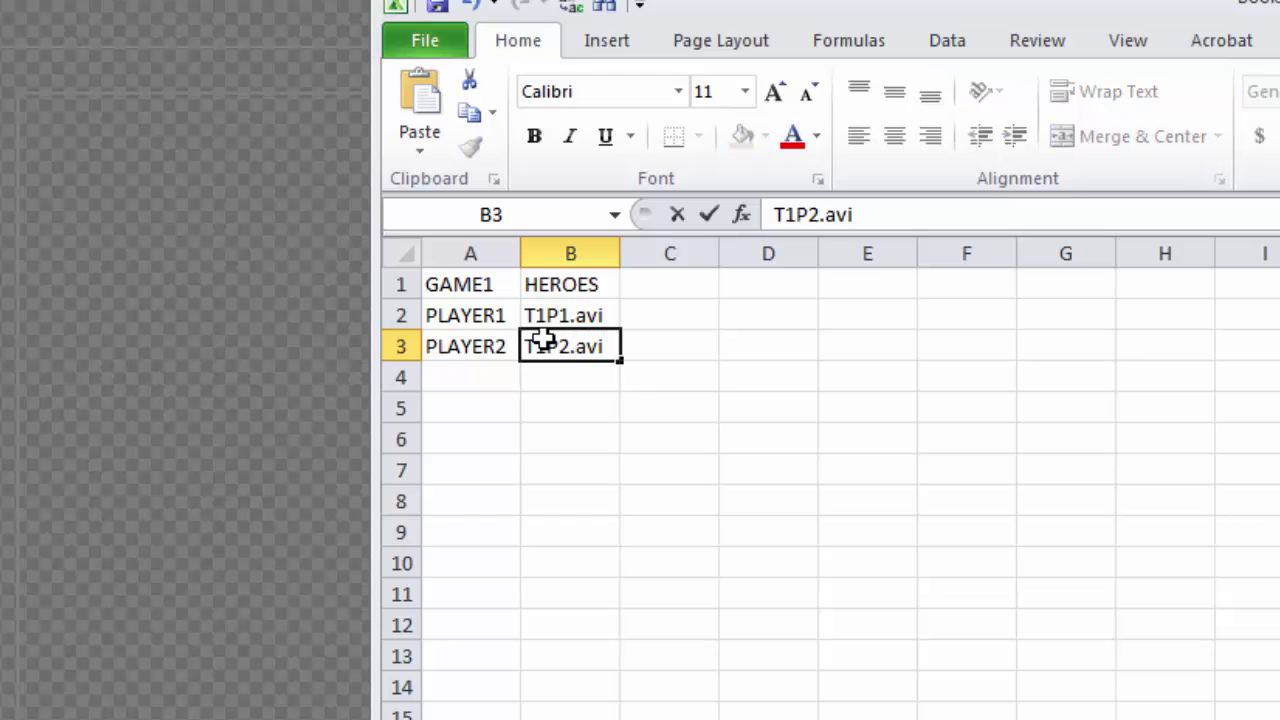
{"action": "key", "text": "Return"}
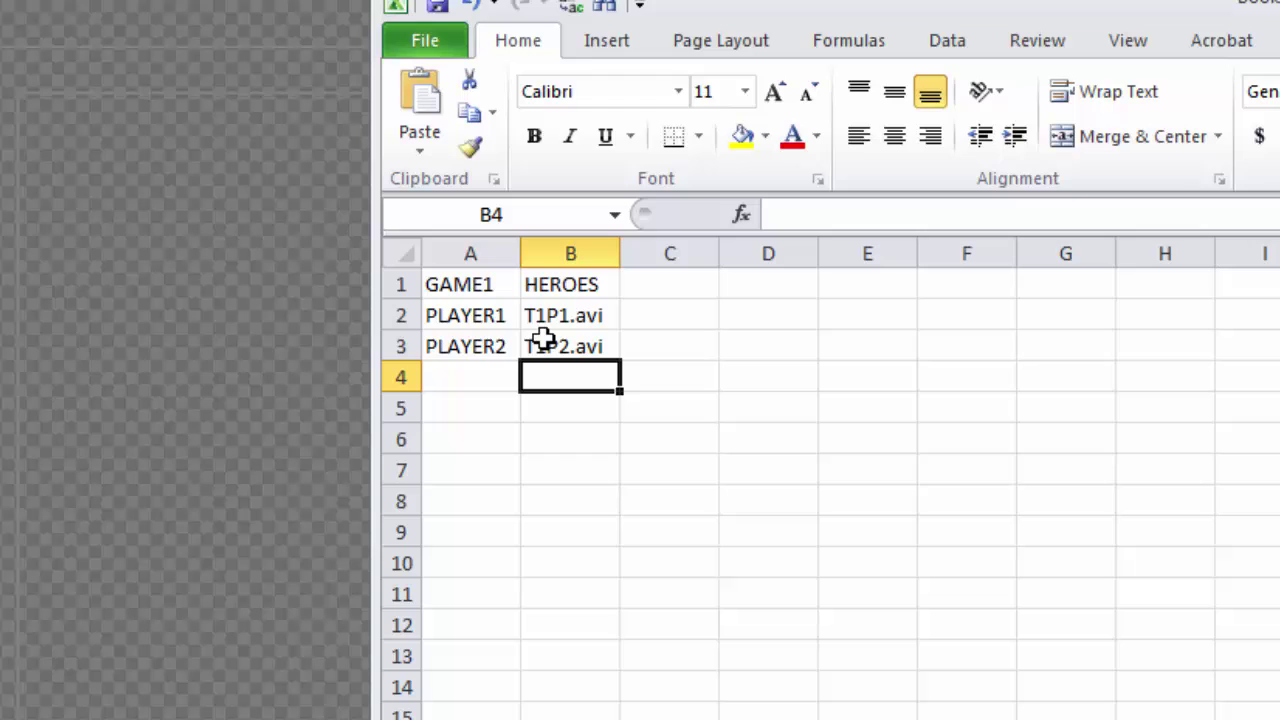
Name the range A1:B3 GAME1 using the Name Box
{"action": "left_click_drag", "start_coordinate": [463, 286], "coordinate": [577, 345]}
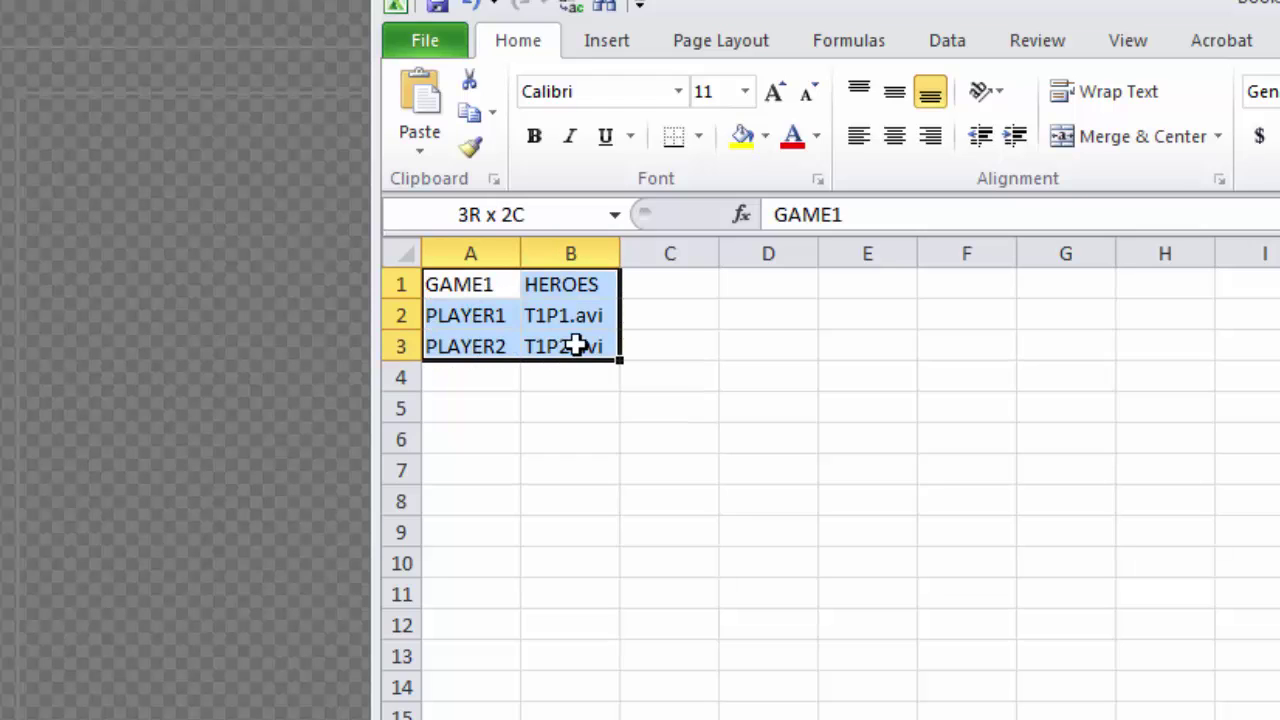
{"action": "left_click", "coordinate": [538, 207]}
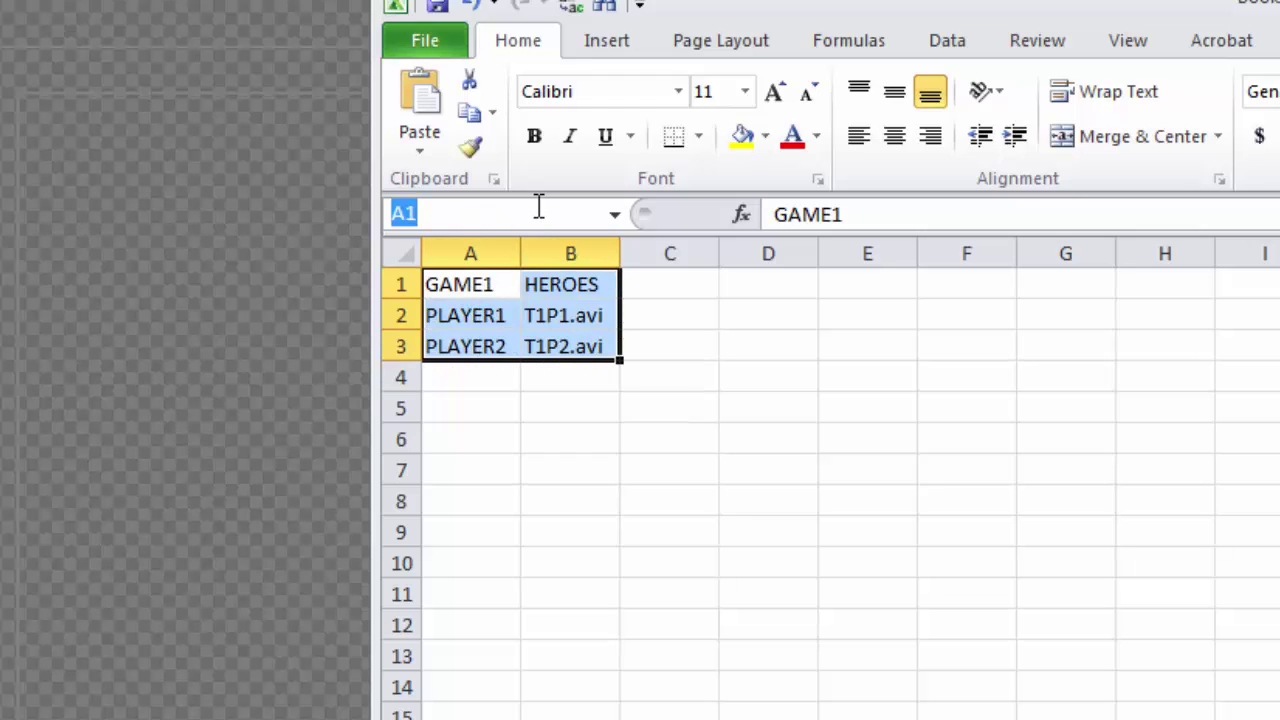
{"action": "type", "text": "GAME1"}
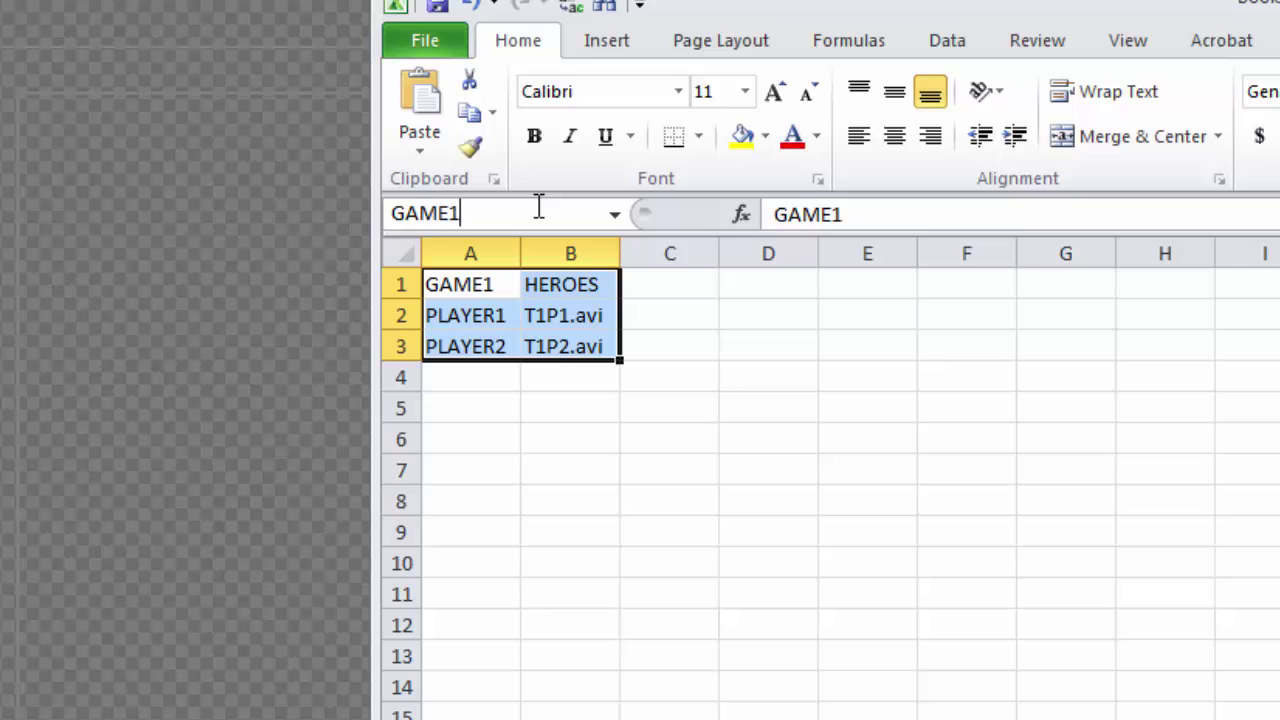
{"action": "key", "text": "Return"}
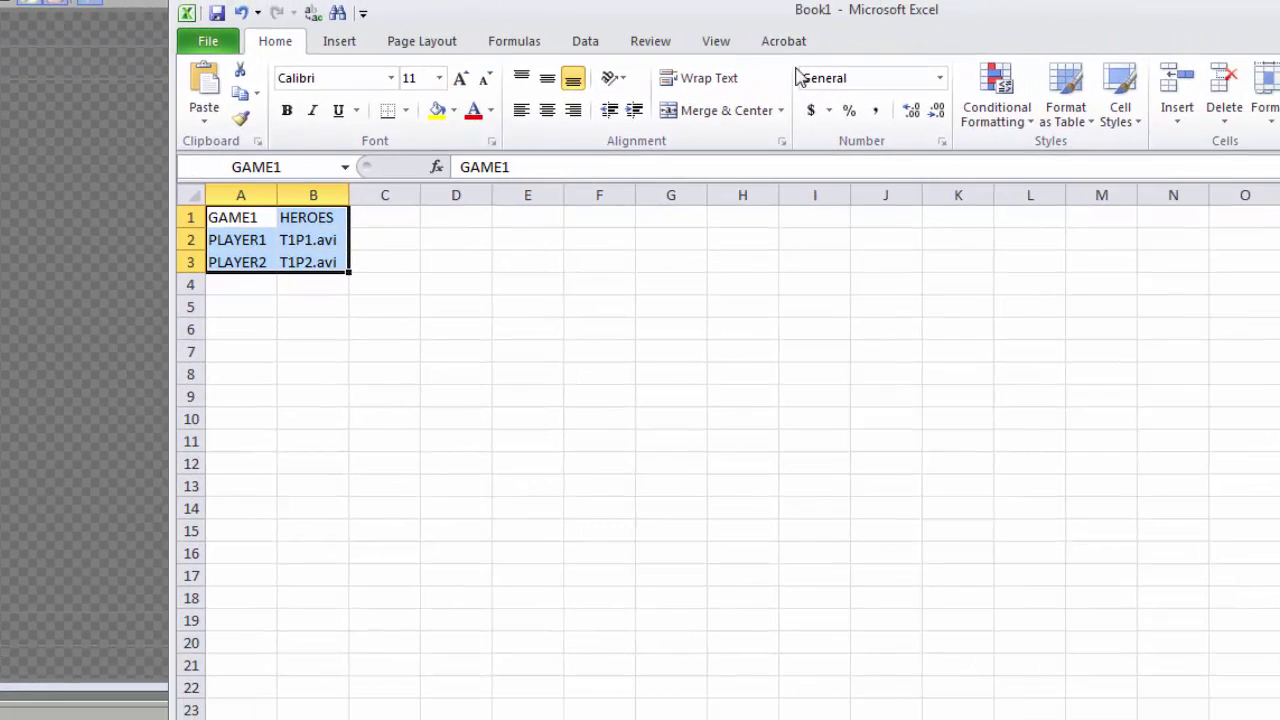
Enable Share Workbook so more than one user can edit at once
{"action": "left_click", "coordinate": [651, 41]}
{"action": "left_click", "coordinate": [944, 92]}
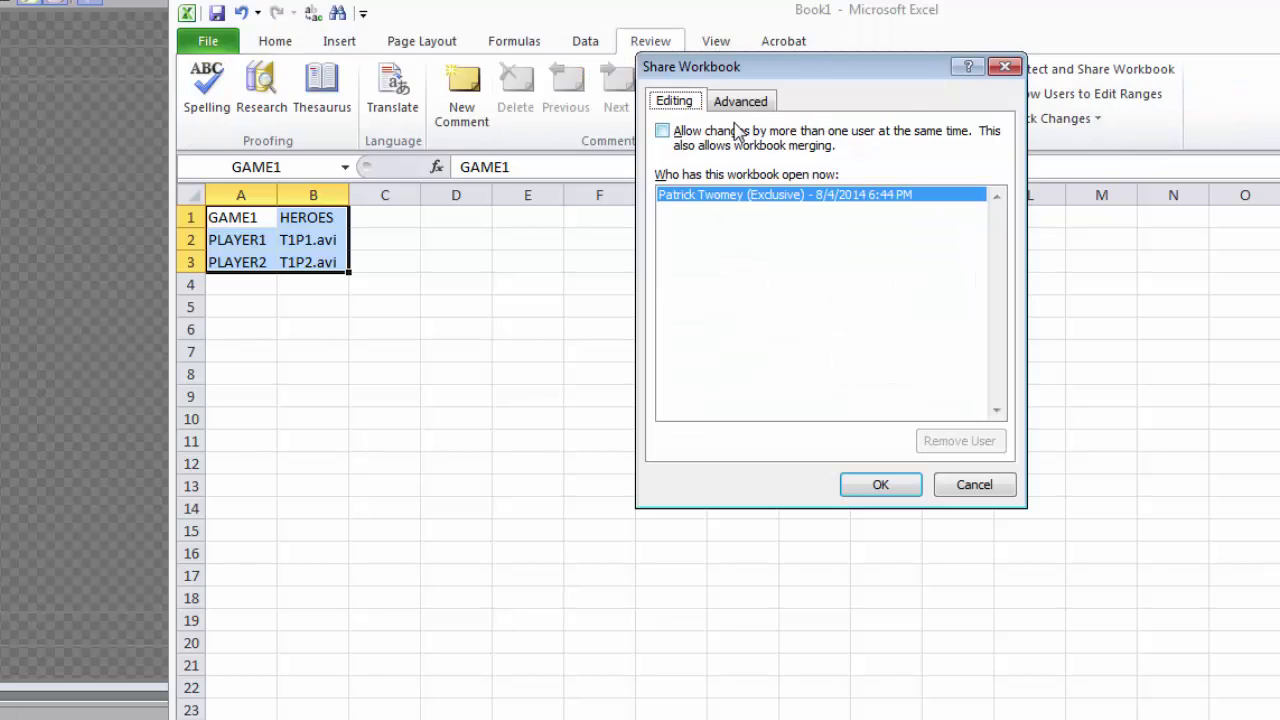
{"action": "left_click", "coordinate": [697, 132]}
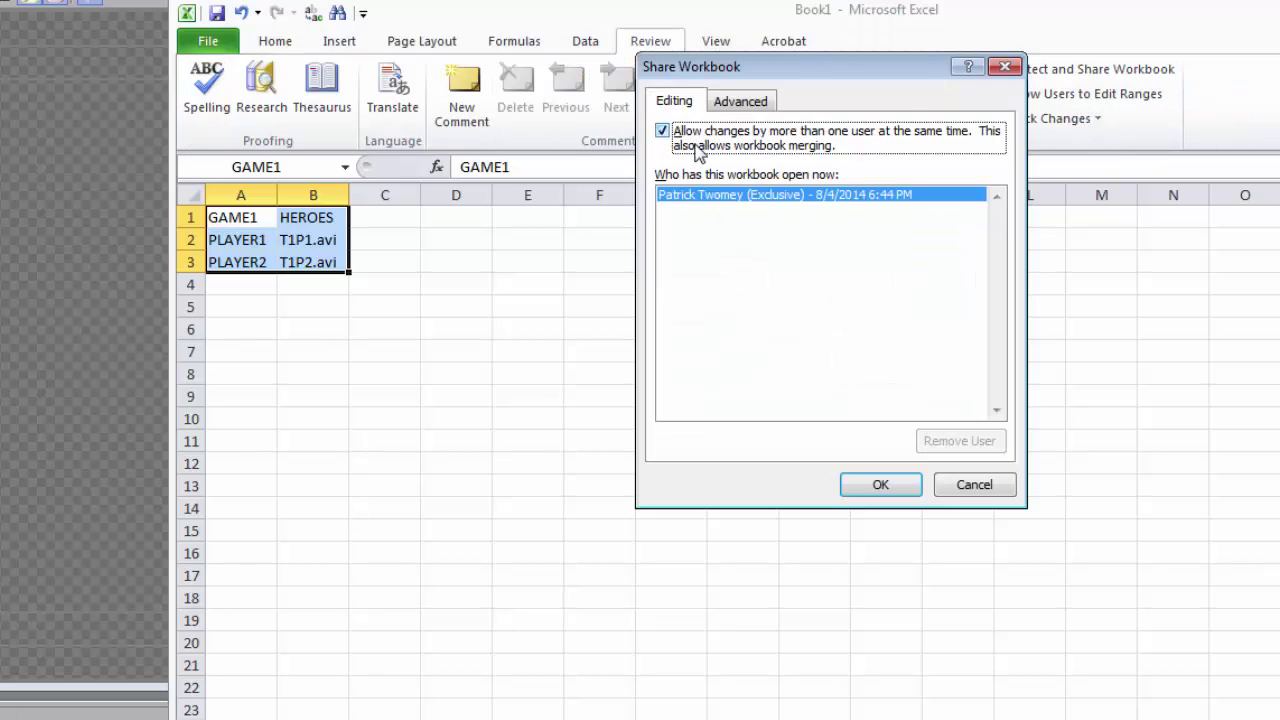
{"action": "left_click", "coordinate": [862, 484]}
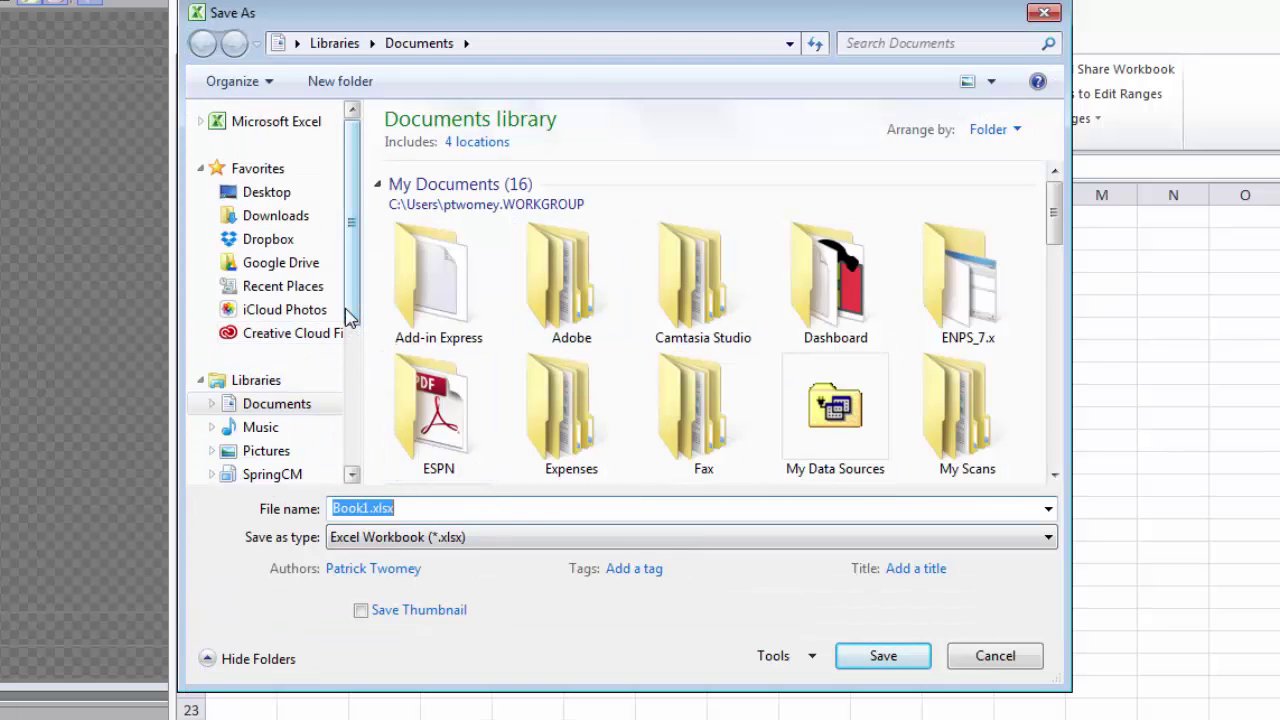
Set the save location to D:\Projects\TurnerTest\Misc
{"action": "scroll", "coordinate": [349, 316], "scroll_direction": "down", "scroll_amount": 3}
{"action": "left_click", "coordinate": [280, 394]}
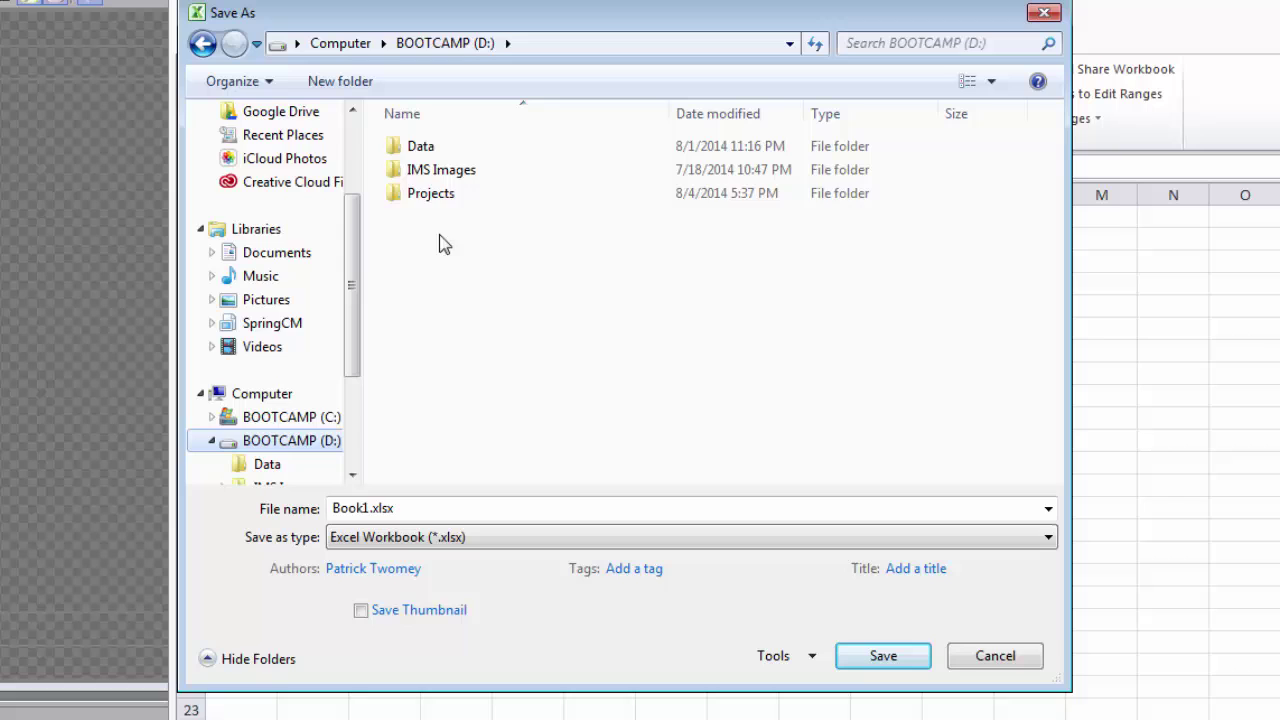
{"action": "double_click", "coordinate": [428, 196]}
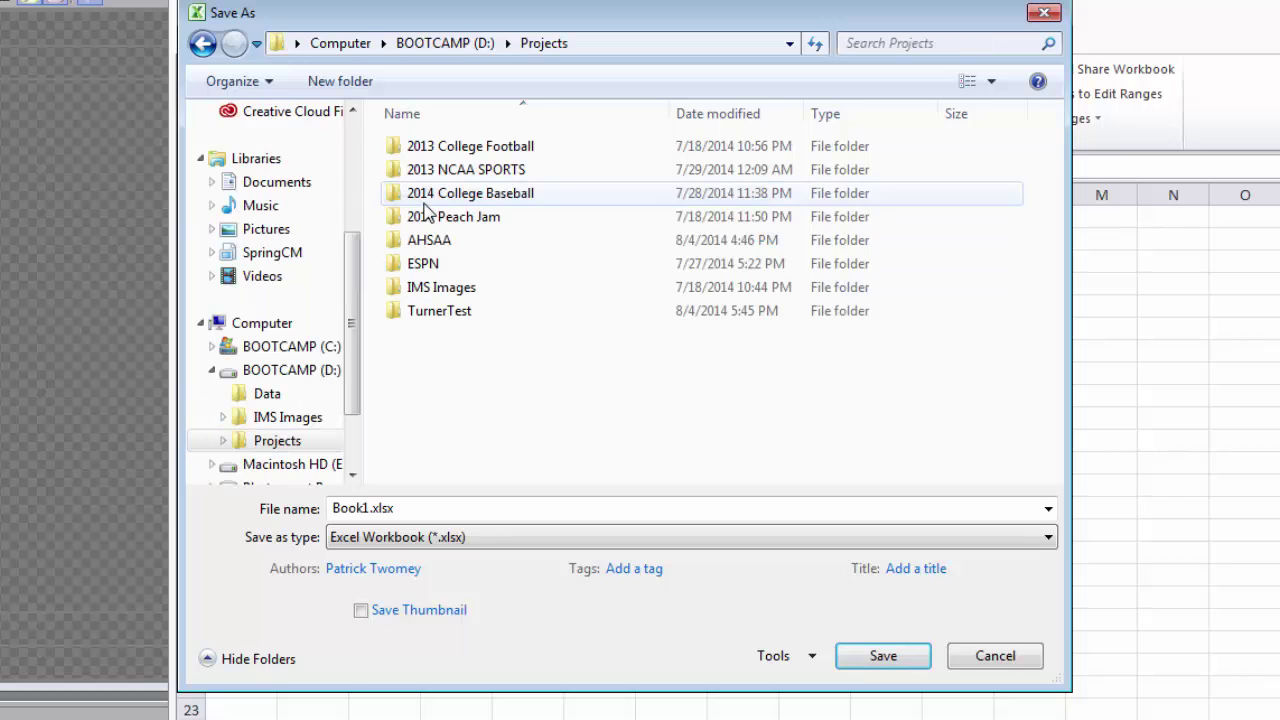
{"action": "double_click", "coordinate": [434, 328]}
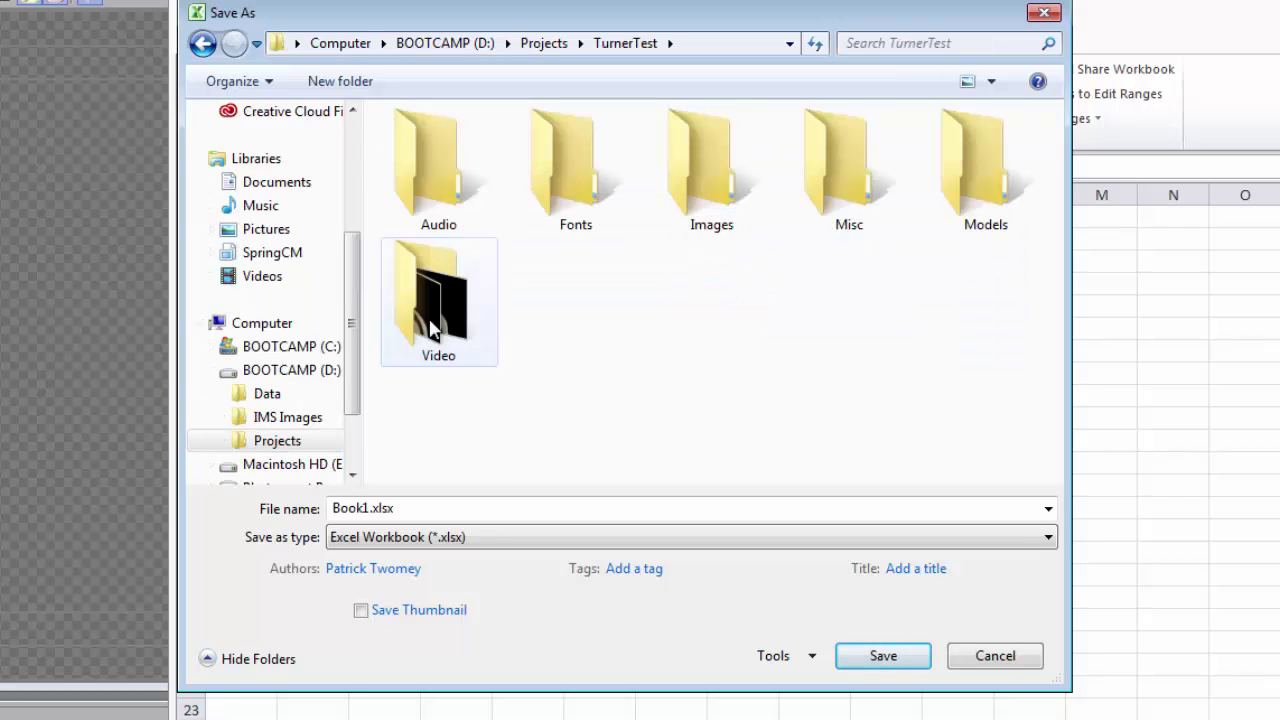
{"action": "double_click", "coordinate": [838, 172]}
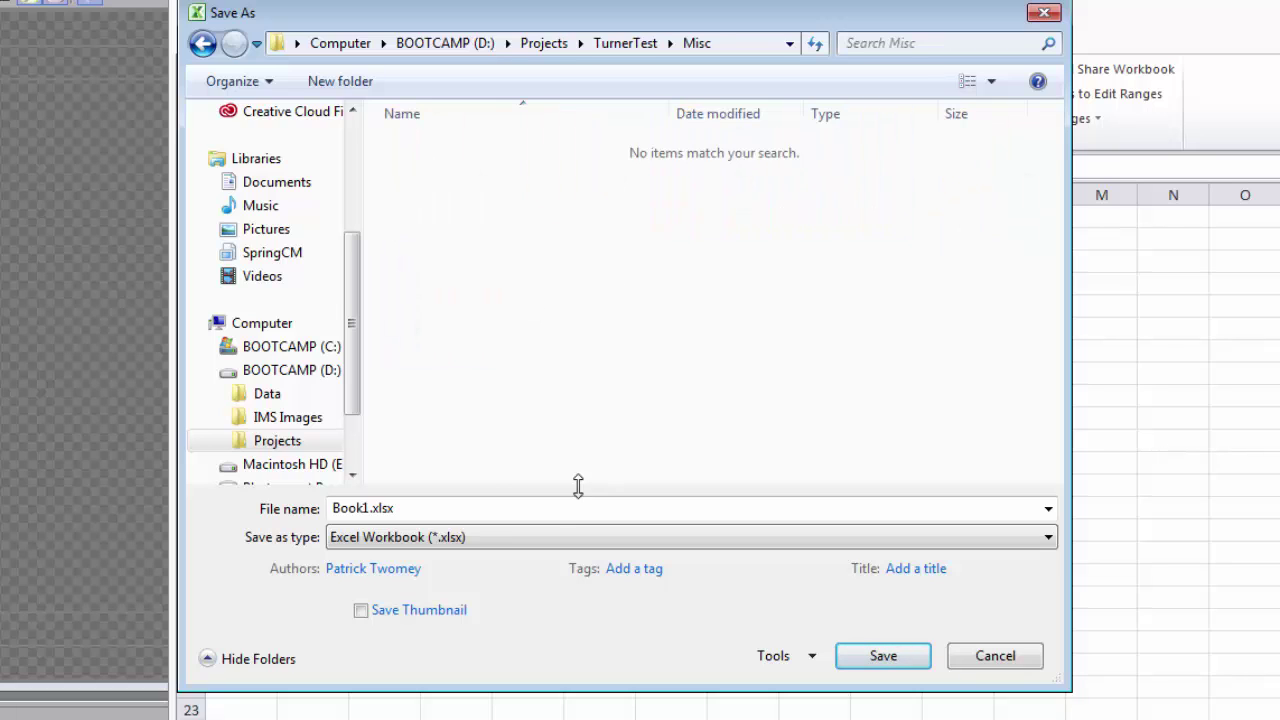
Name the file TurnerTest and choose the Excel 97-2003 Workbook (*.xls) format
{"action": "left_click", "coordinate": [535, 509]}
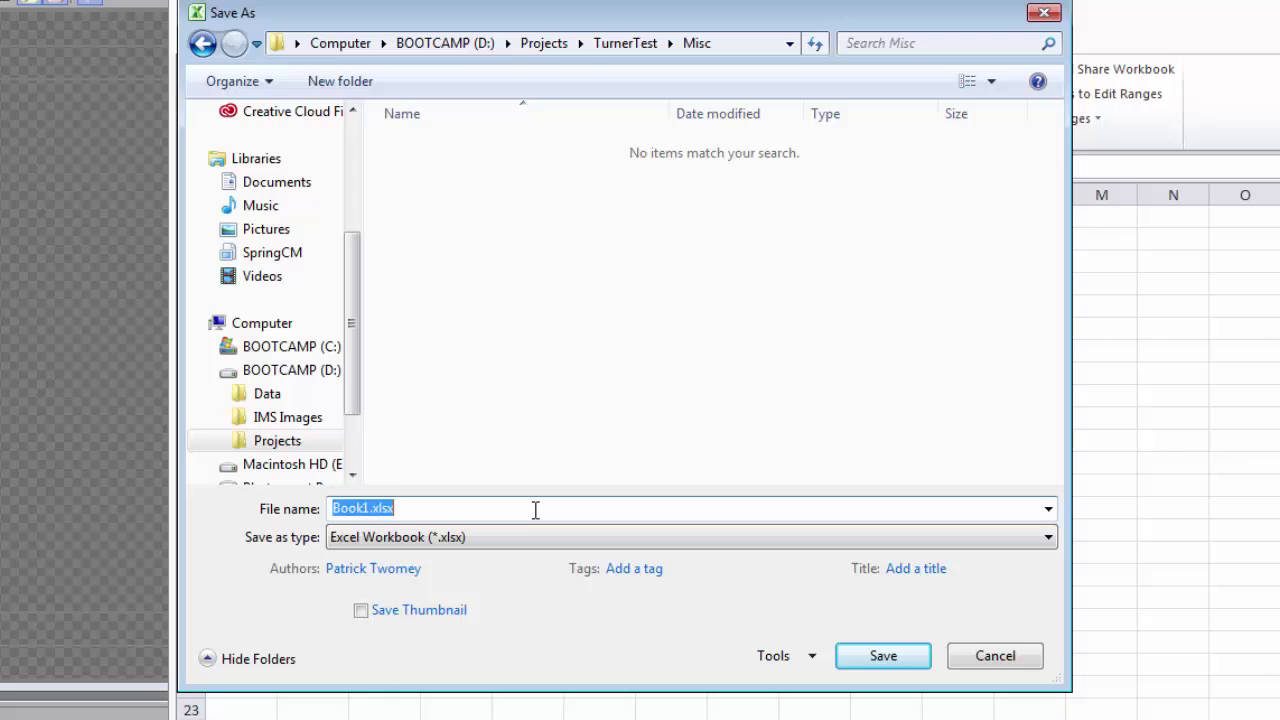
{"action": "type", "text": "Turner"}
{"action": "type", "text": "Ttes"}
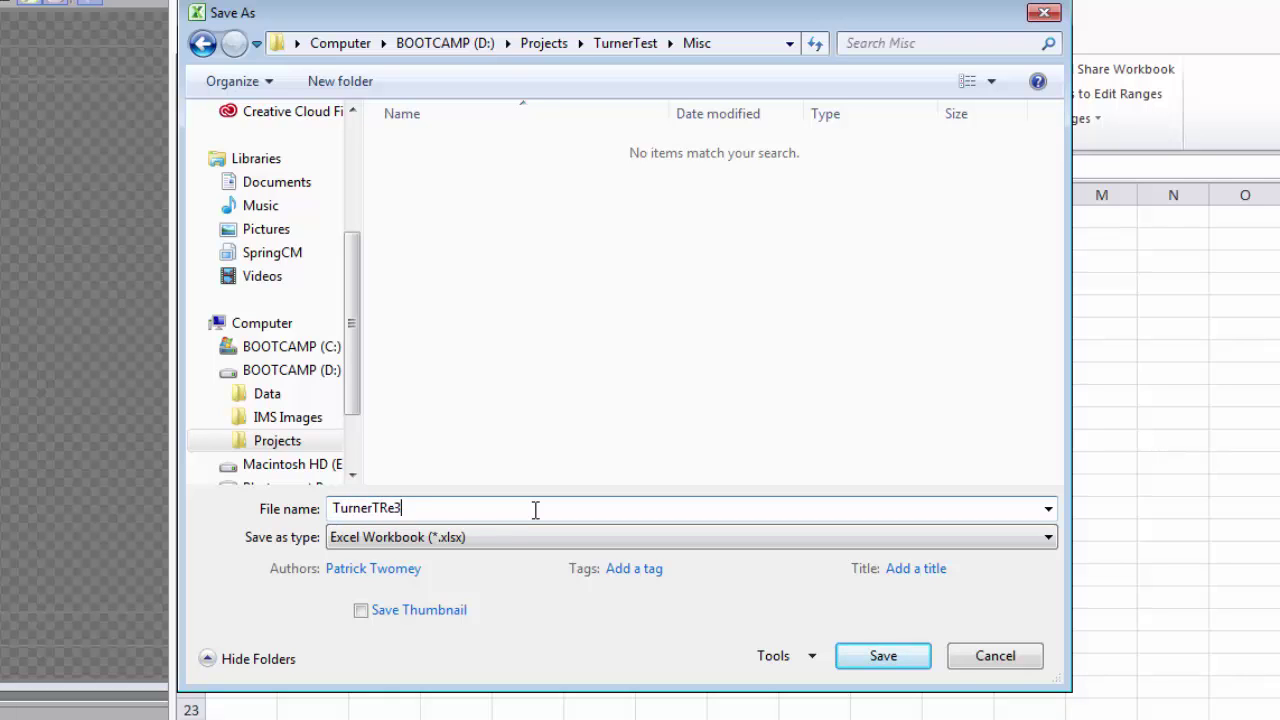
{"action": "key", "text": "BackSpace"}
{"action": "key", "text": "BackSpace"}
{"action": "key", "text": "BackSpace"}
{"action": "type", "text": "est"}
{"action": "left_click", "coordinate": [484, 541]}
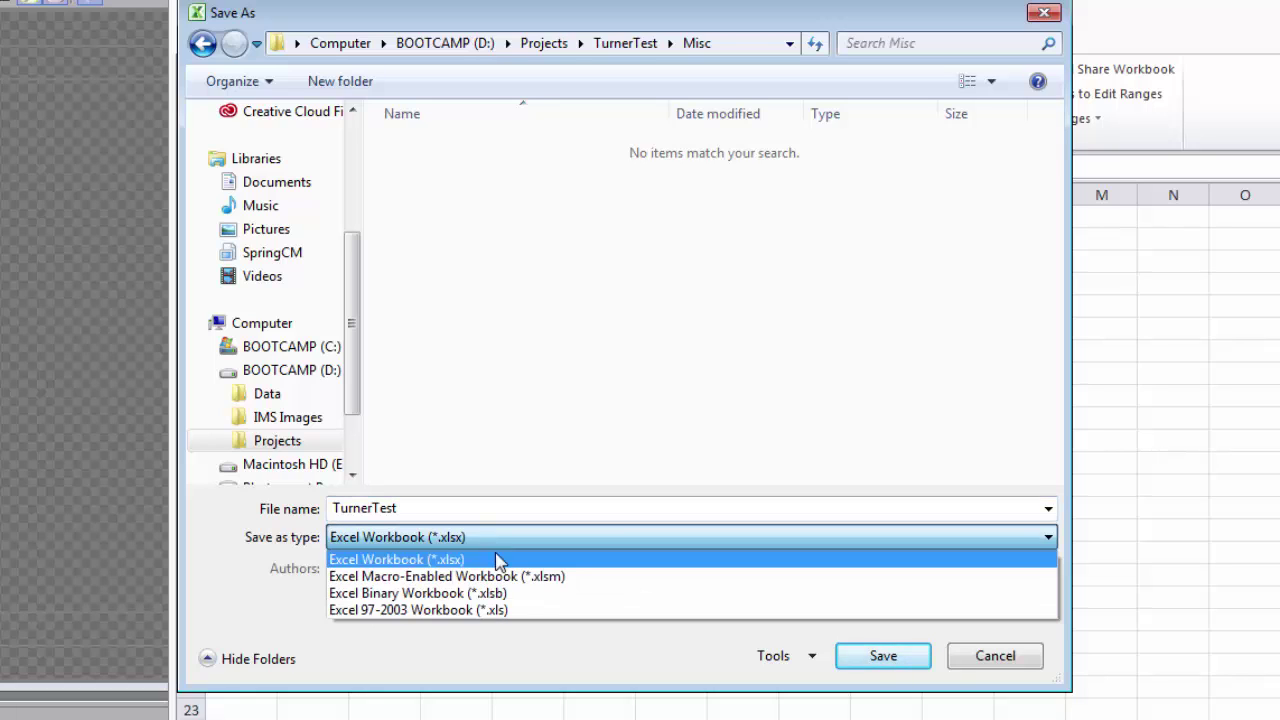
{"action": "left_click", "coordinate": [531, 610]}
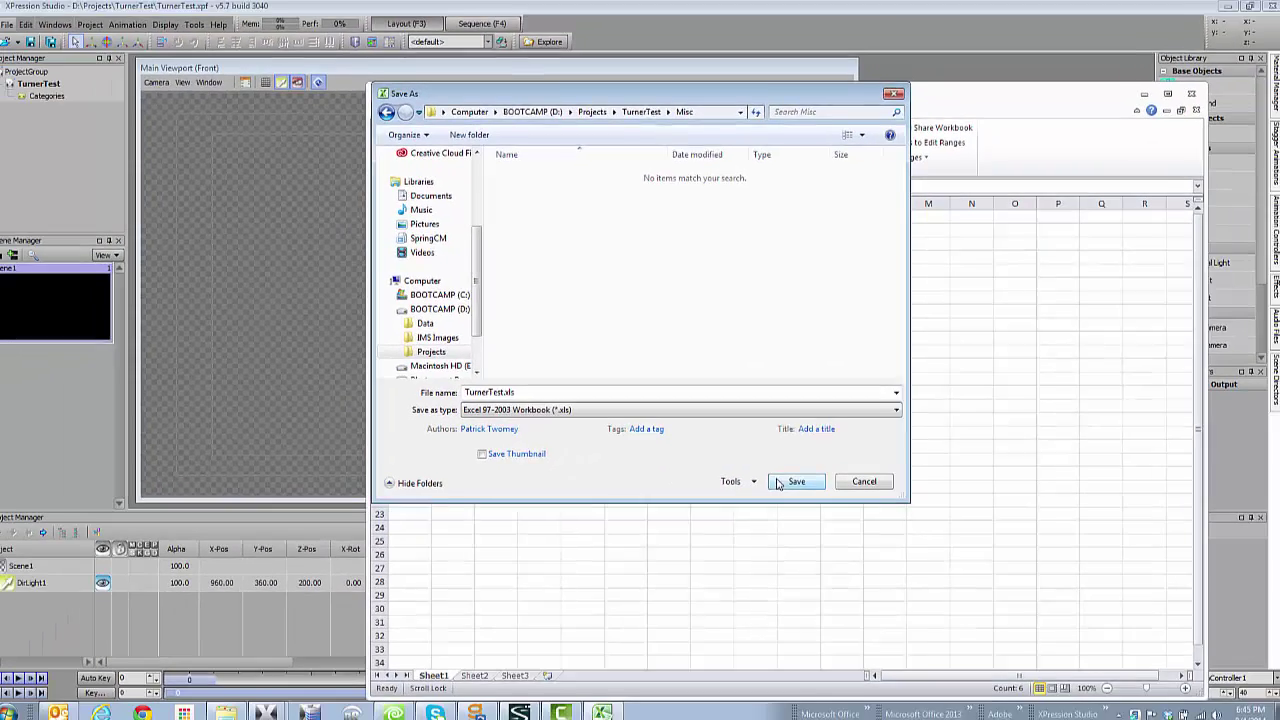
Save TurnerTest.xls, accept compatibility mode, minimize Excel and bring up Windows Explorer
{"action": "left_click", "coordinate": [854, 660]}
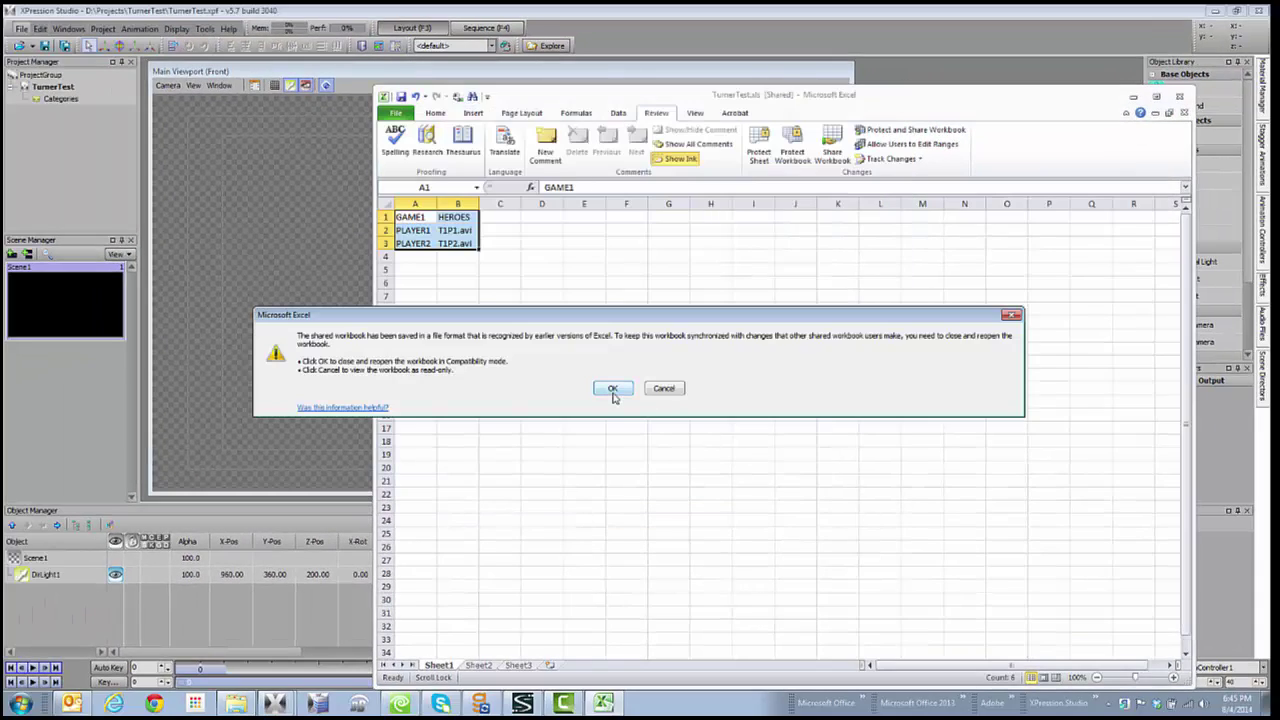
{"action": "left_click", "coordinate": [613, 389]}
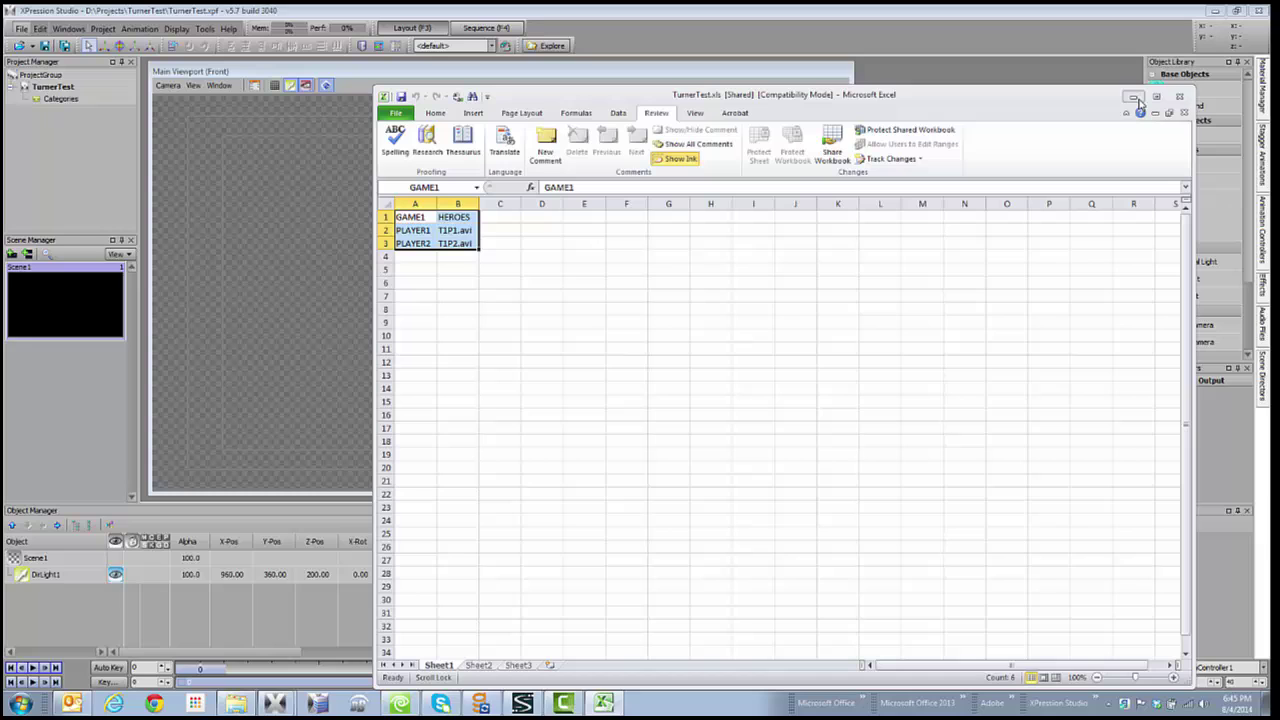
{"action": "left_click", "coordinate": [1134, 97]}
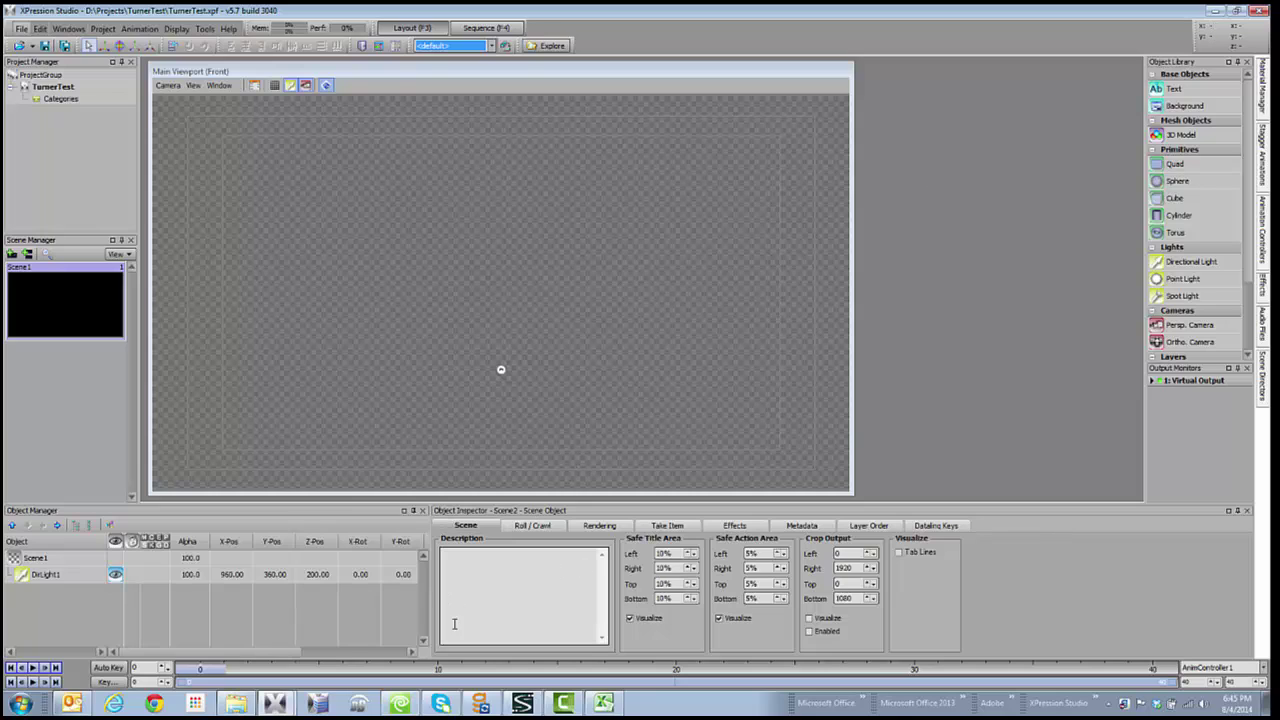
{"action": "left_click", "coordinate": [236, 703]}
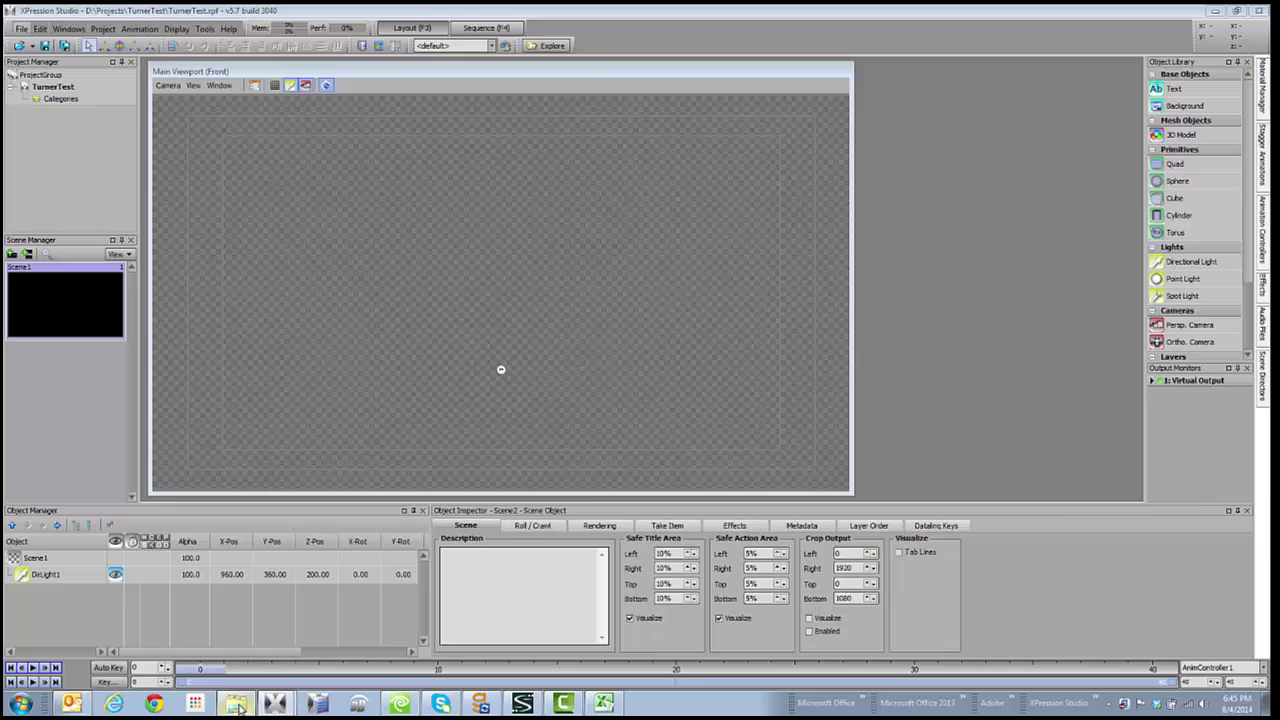
Copy the path D:\Projects\TurnerTest\Misc\TurnerTest.xls from Explorer's address bar, then minimize Explorer
{"action": "left_click", "coordinate": [816, 80]}
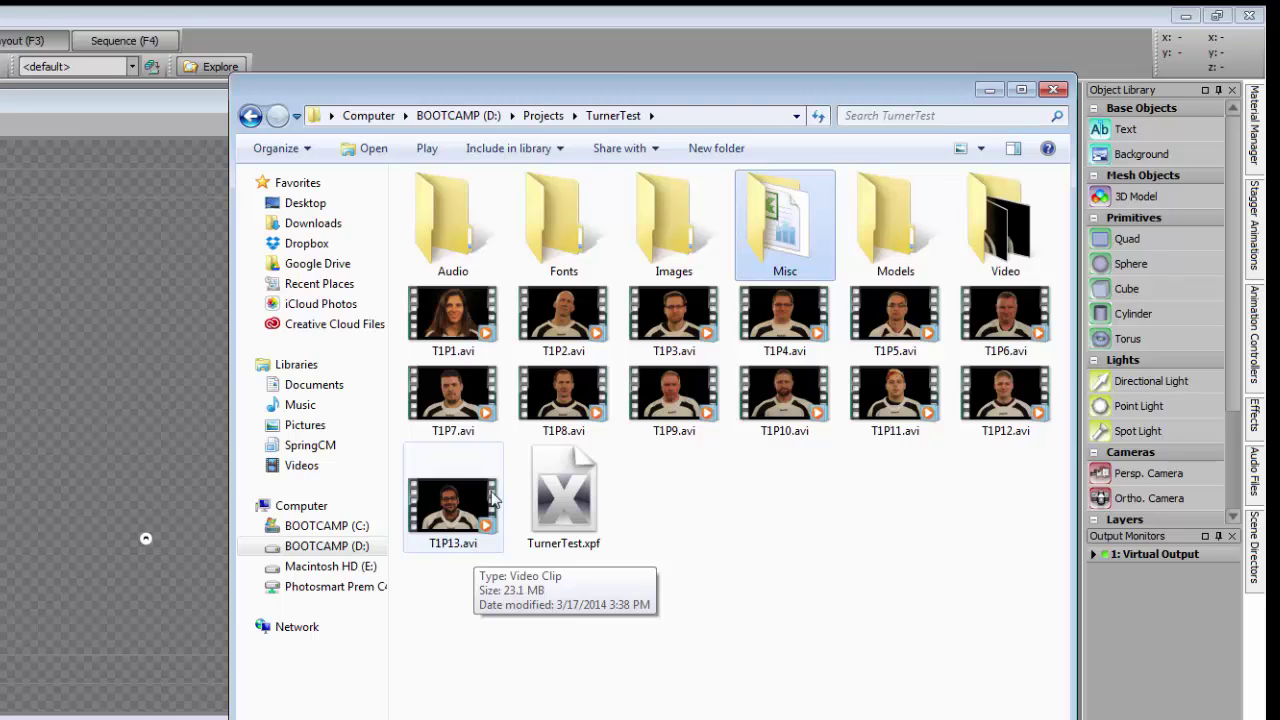
{"action": "double_click", "coordinate": [788, 206]}
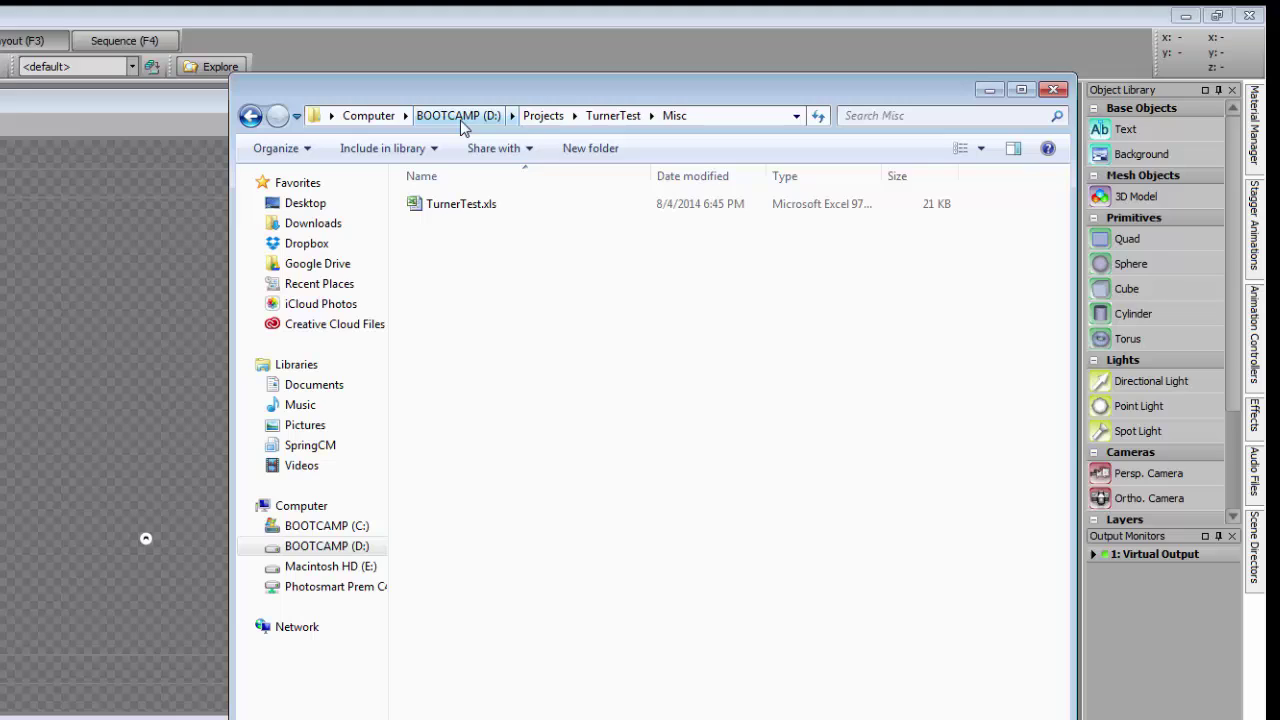
{"action": "left_click", "coordinate": [707, 124]}
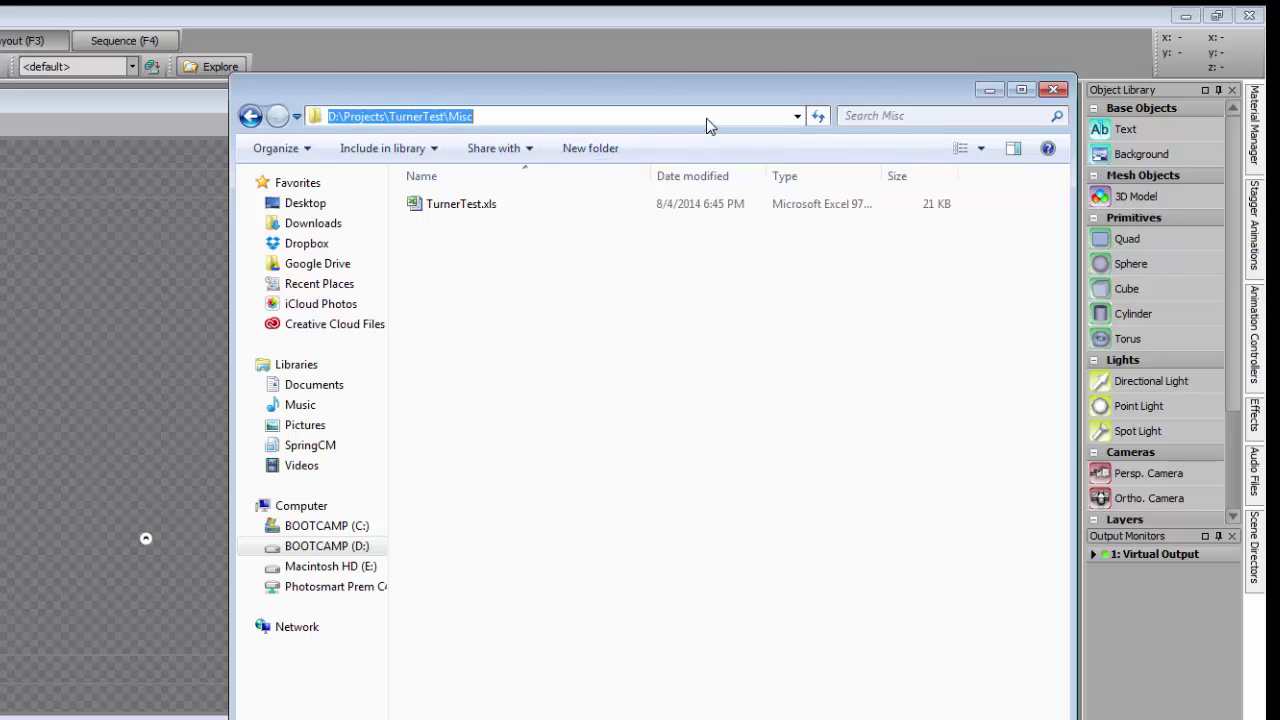
{"action": "left_click", "coordinate": [708, 118]}
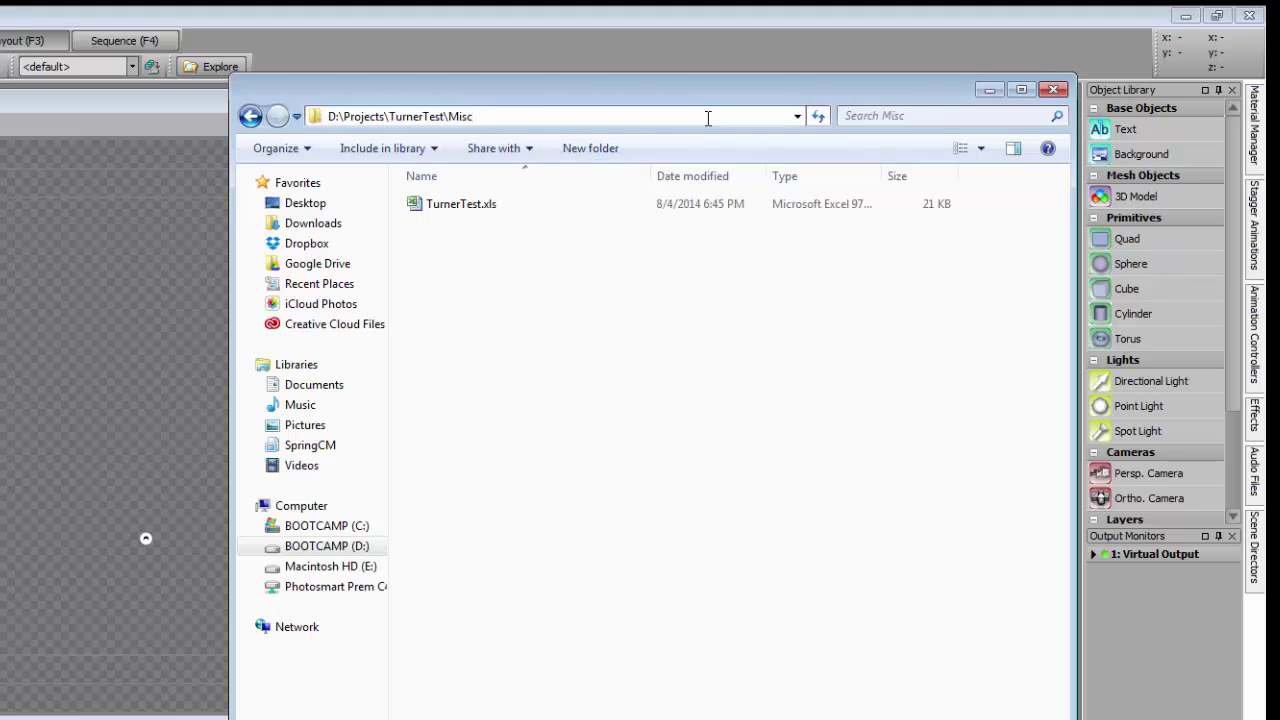
{"action": "type", "text": "\\"}
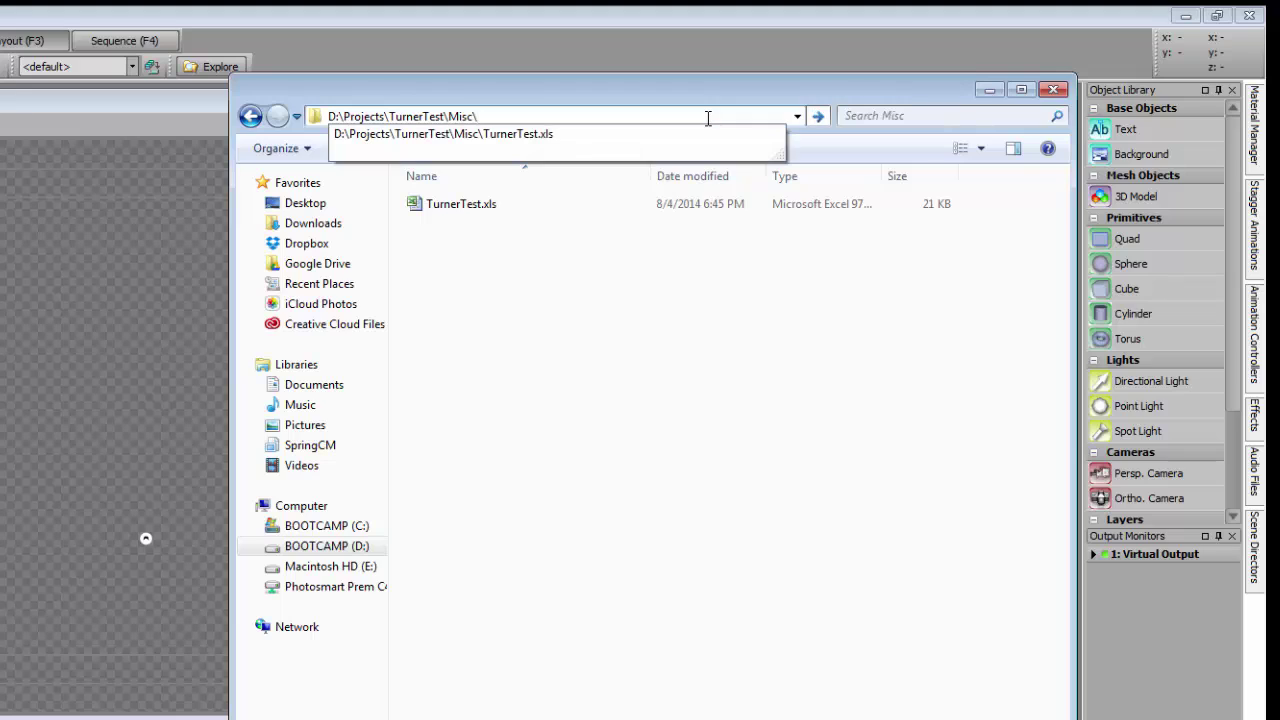
{"action": "key", "text": "Down"}
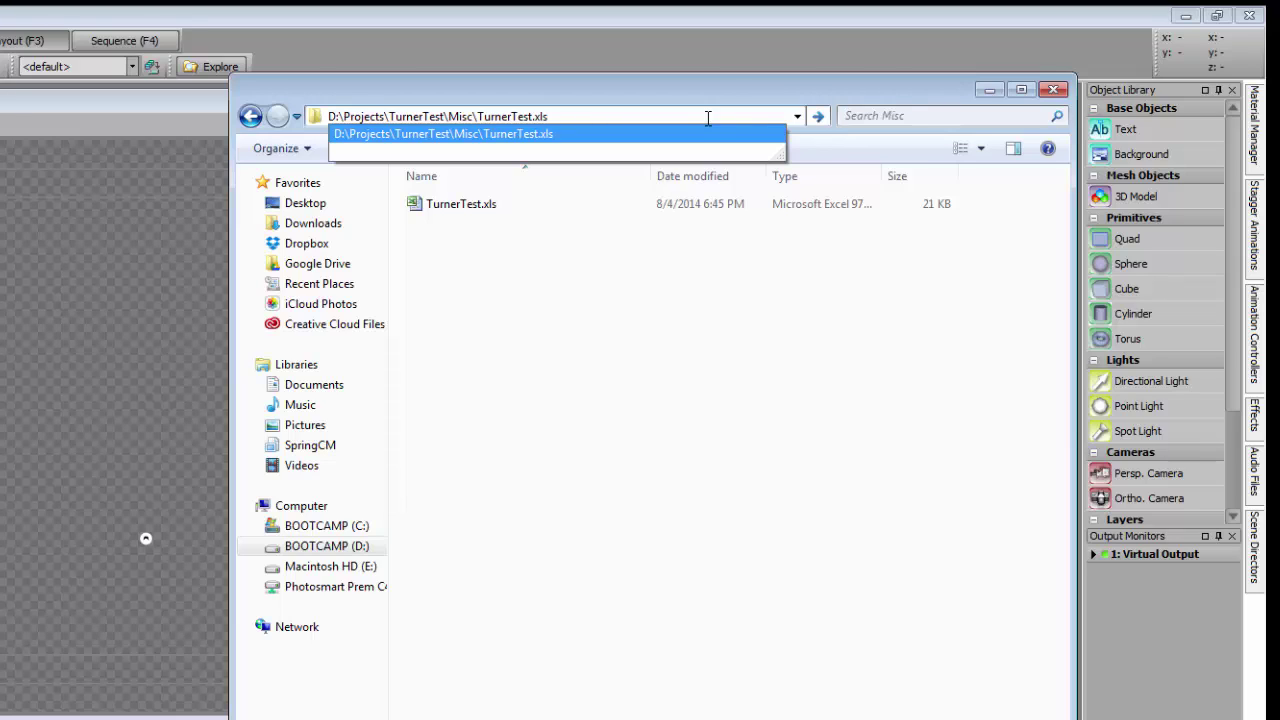
{"action": "key", "text": "ctrl+a"}
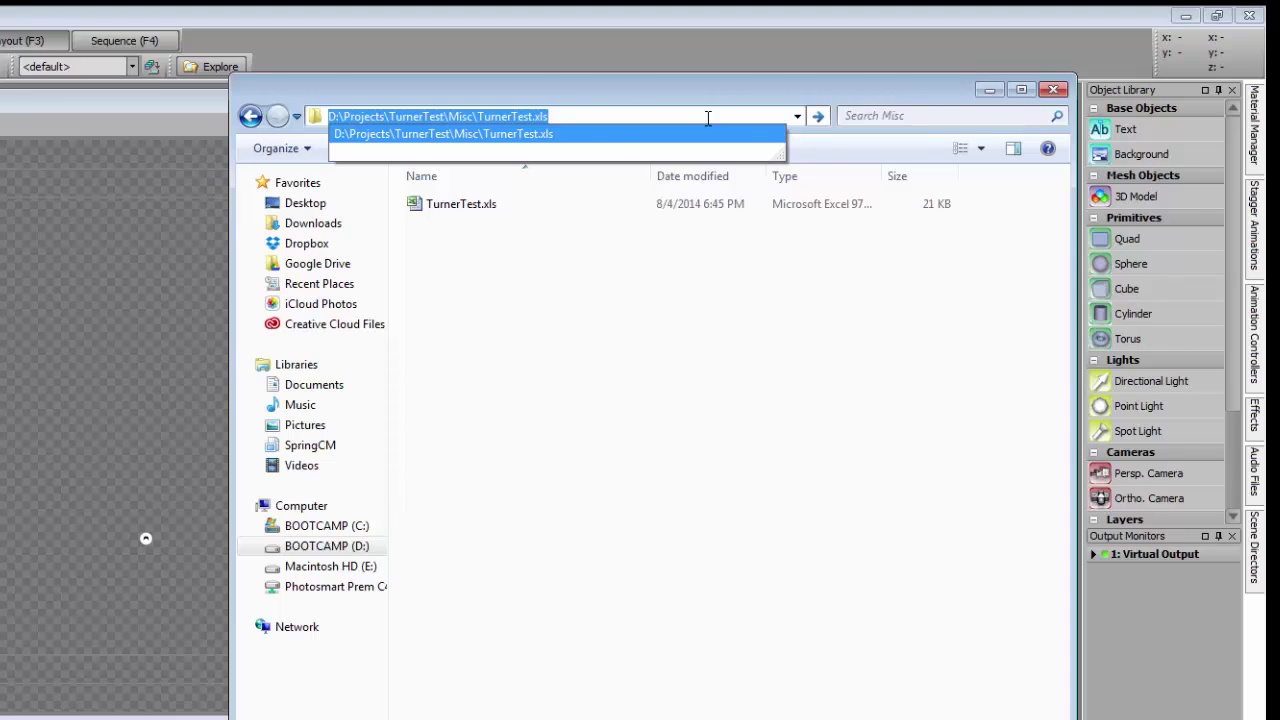
{"action": "left_click", "coordinate": [651, 320]}
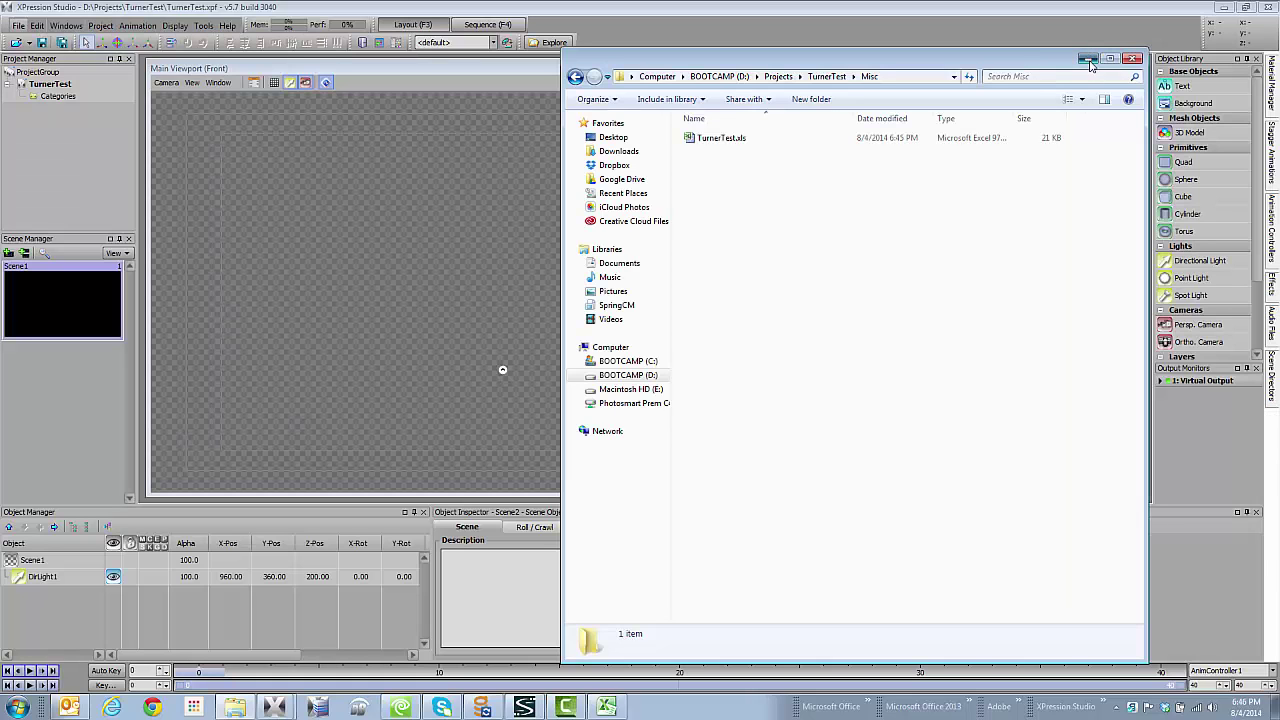
{"action": "left_click", "coordinate": [1089, 60]}
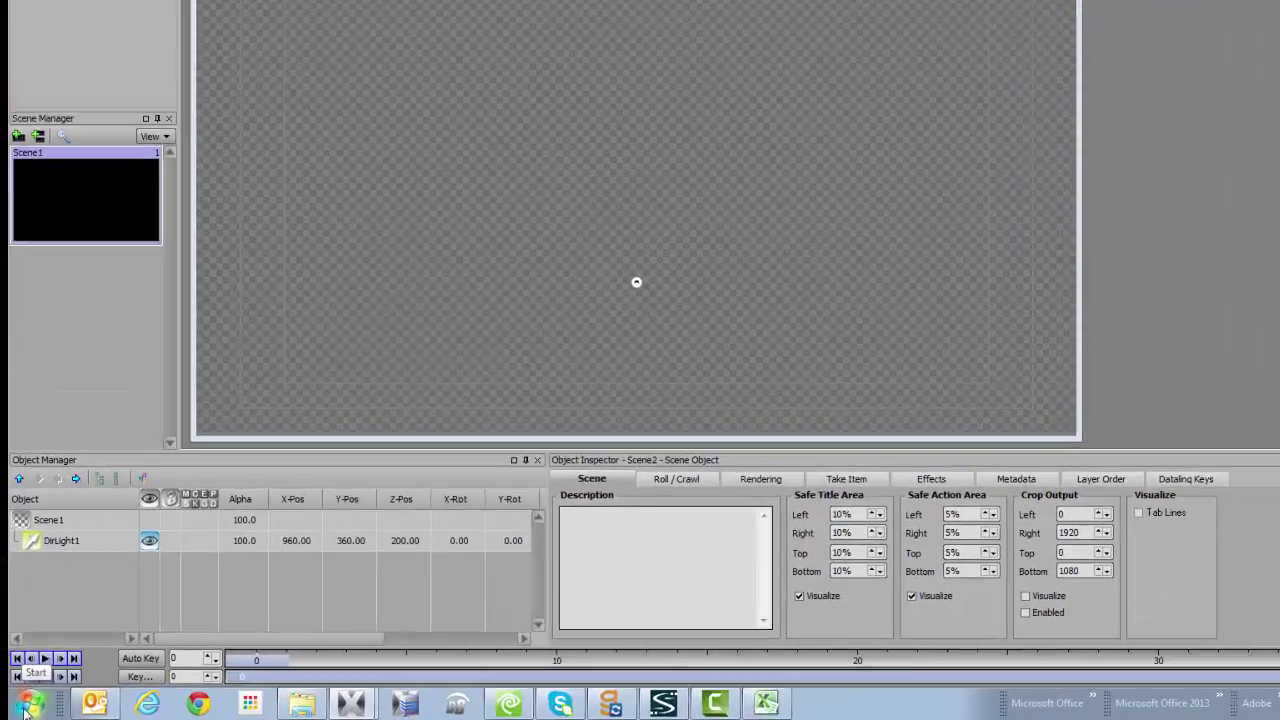
Launch XPression DataLinq Server from All Programs > XPression Studio and reposition its window
{"action": "left_click", "coordinate": [18, 706]}
{"action": "left_click", "coordinate": [252, 548]}
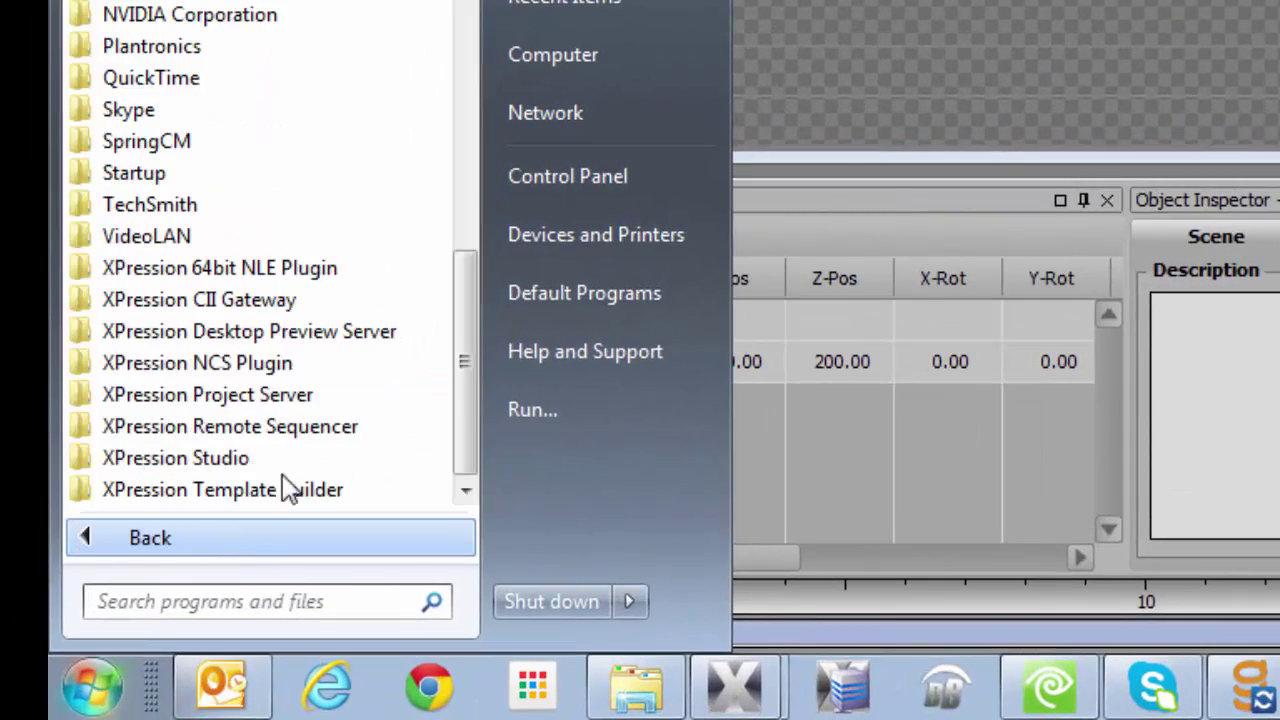
{"action": "left_click", "coordinate": [332, 458]}
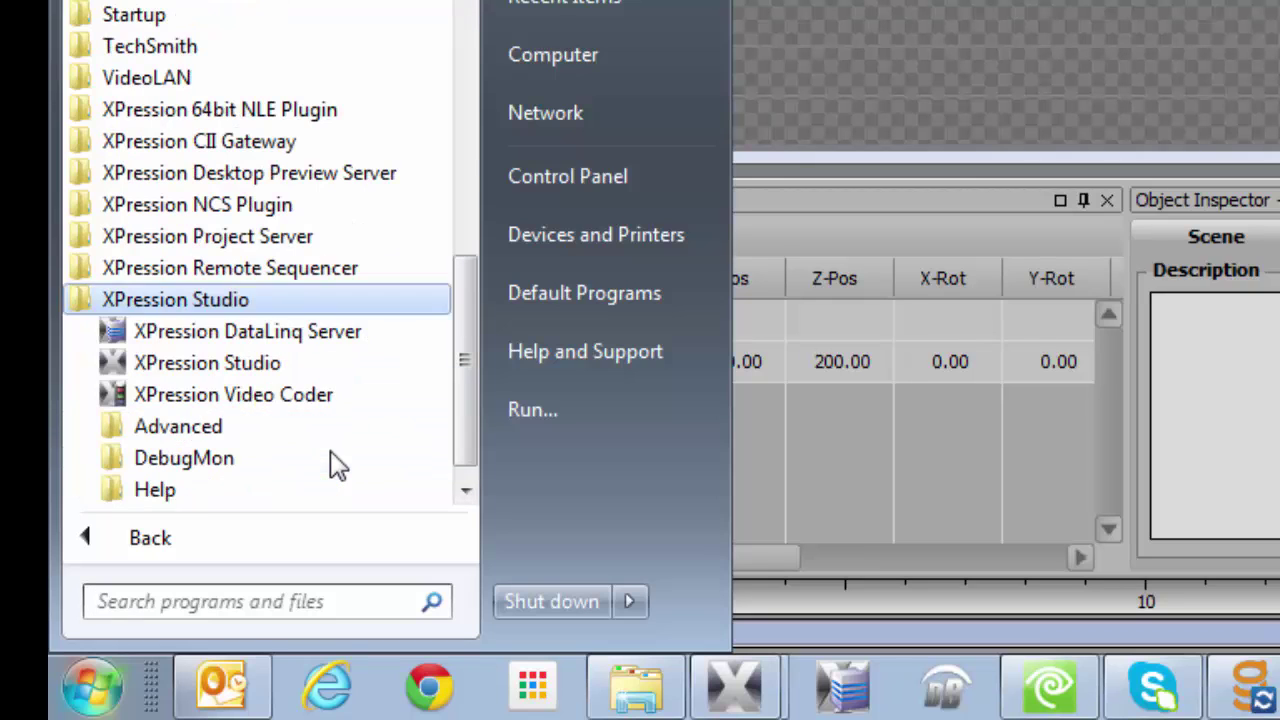
{"action": "left_click", "coordinate": [320, 340]}
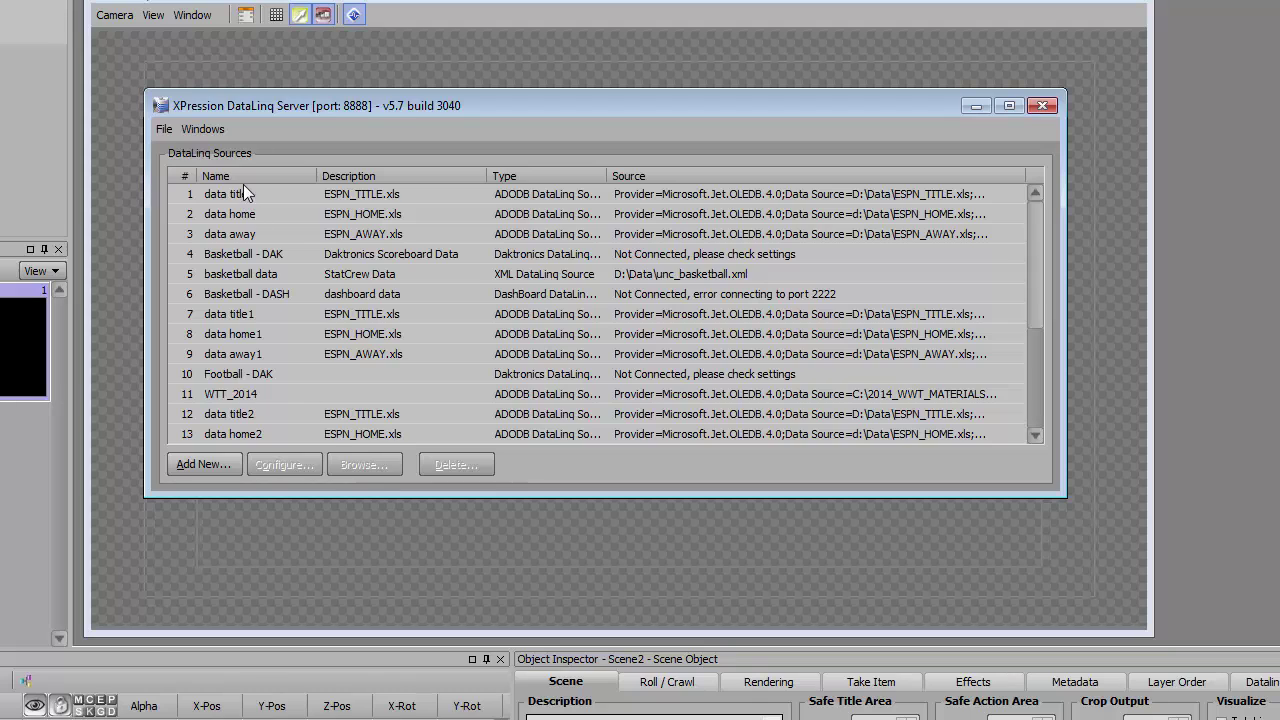
{"action": "left_click_drag", "start_coordinate": [271, 101], "coordinate": [313, 93]}
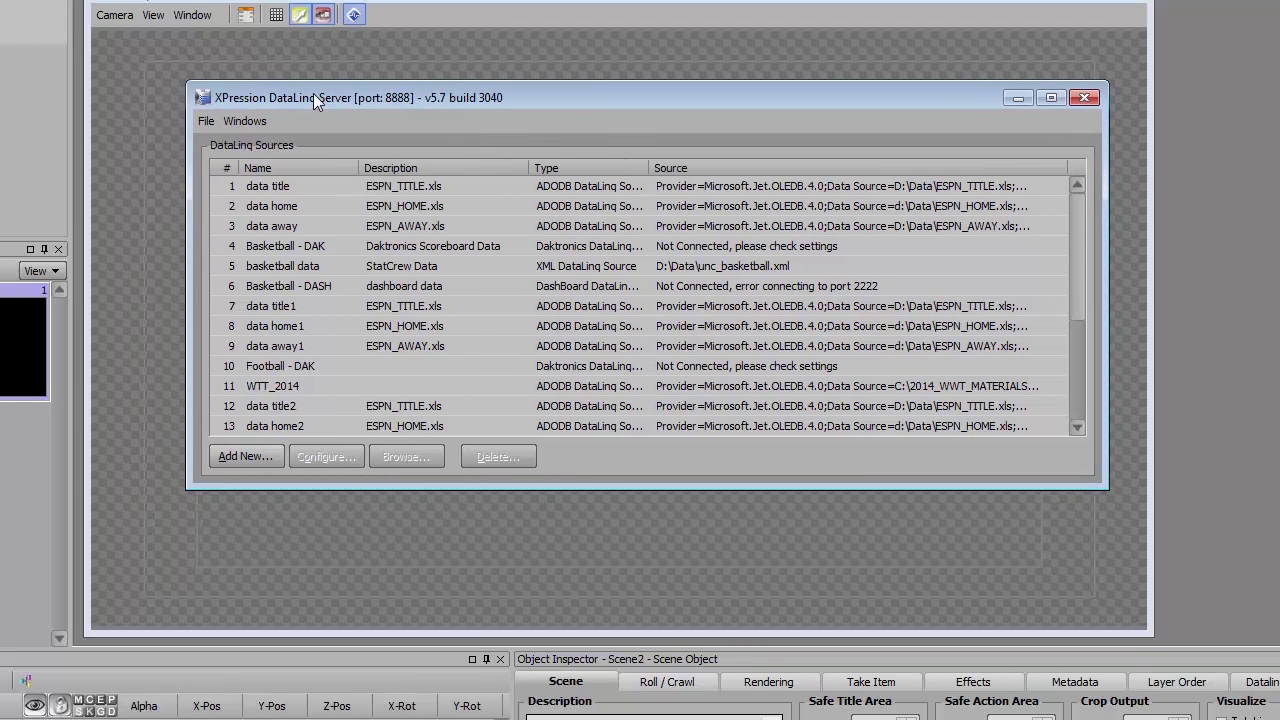
Add a new DataLinq source of type ADODB
{"action": "left_click", "coordinate": [245, 457]}
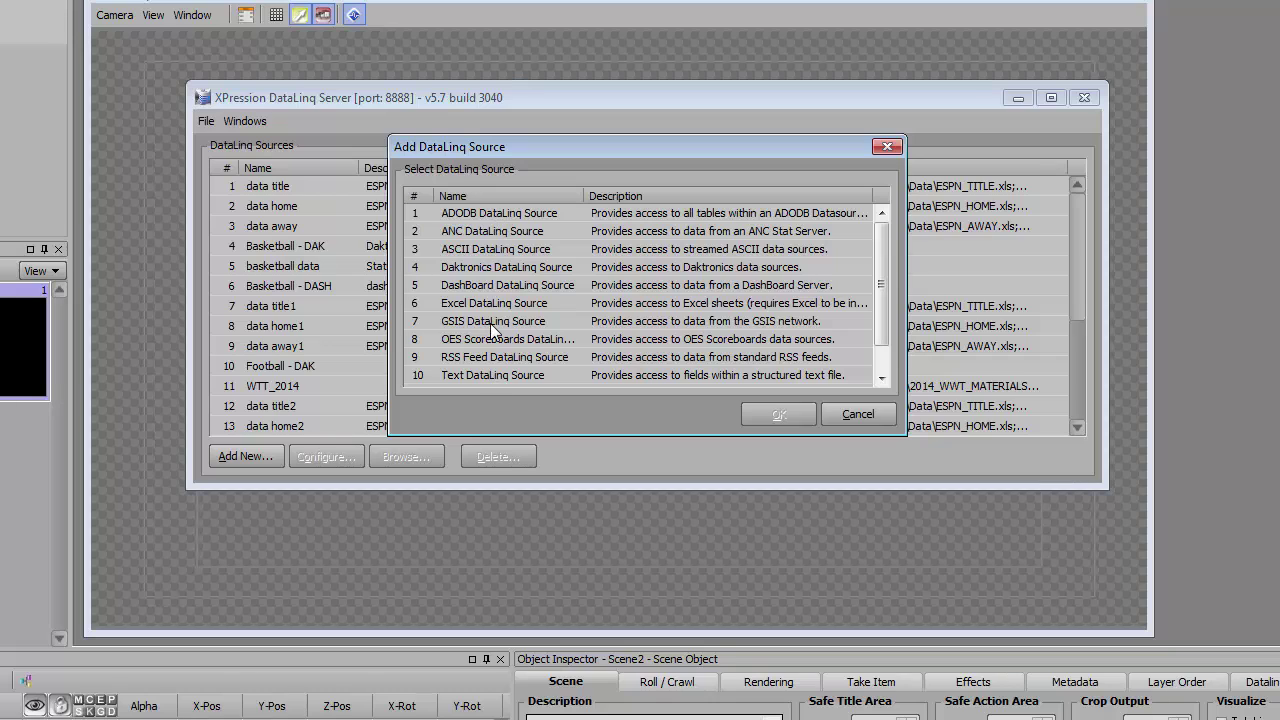
{"action": "left_click", "coordinate": [497, 216]}
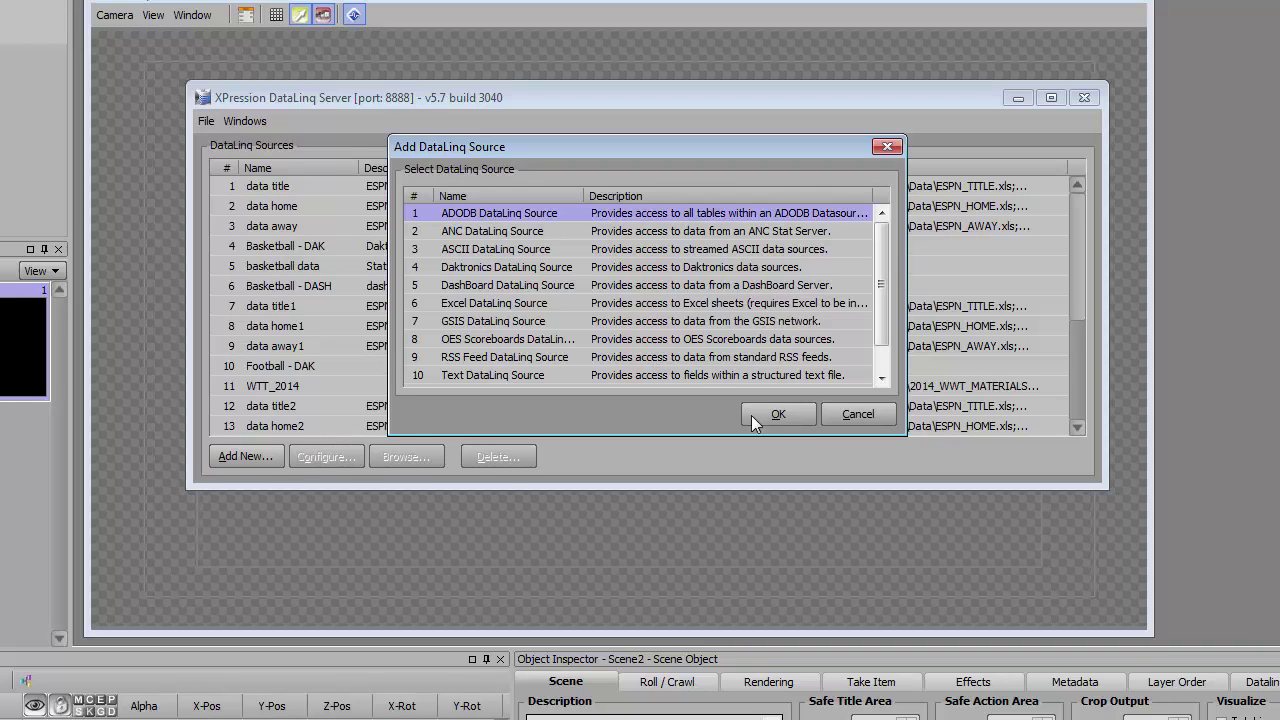
{"action": "left_click", "coordinate": [778, 416]}
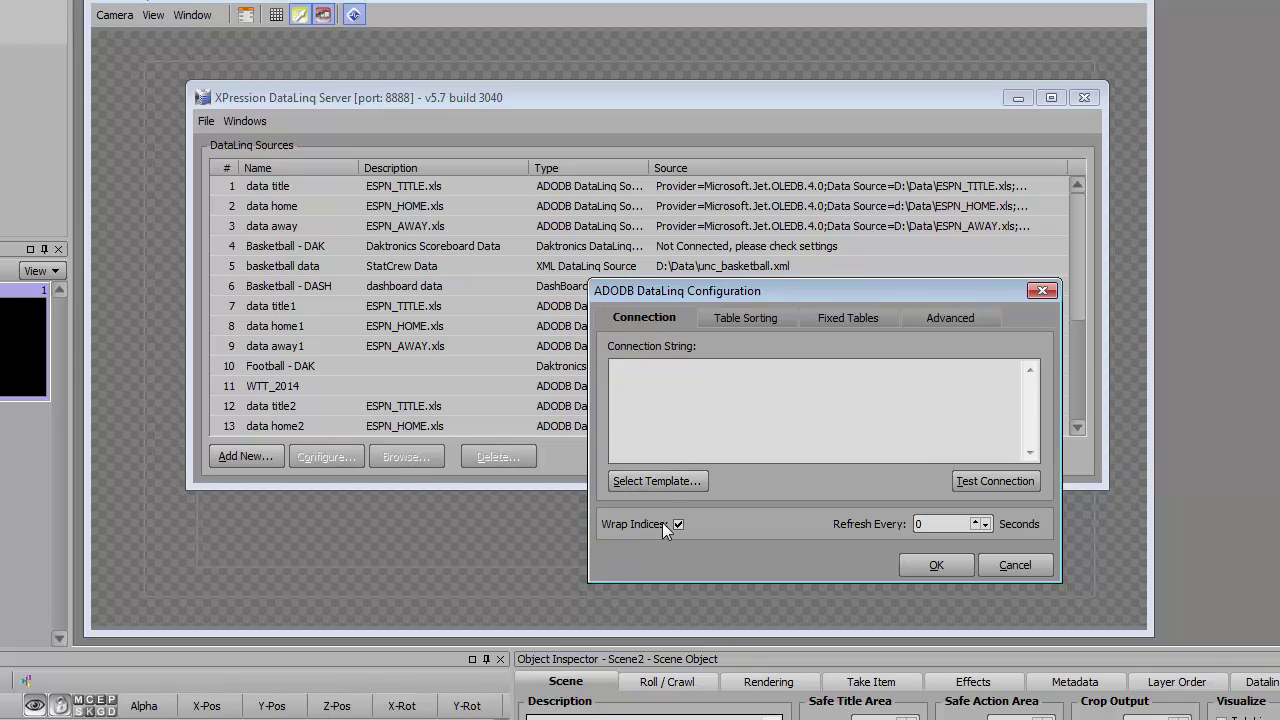
Fill the connection string from the Excel template
{"action": "left_click", "coordinate": [655, 484]}
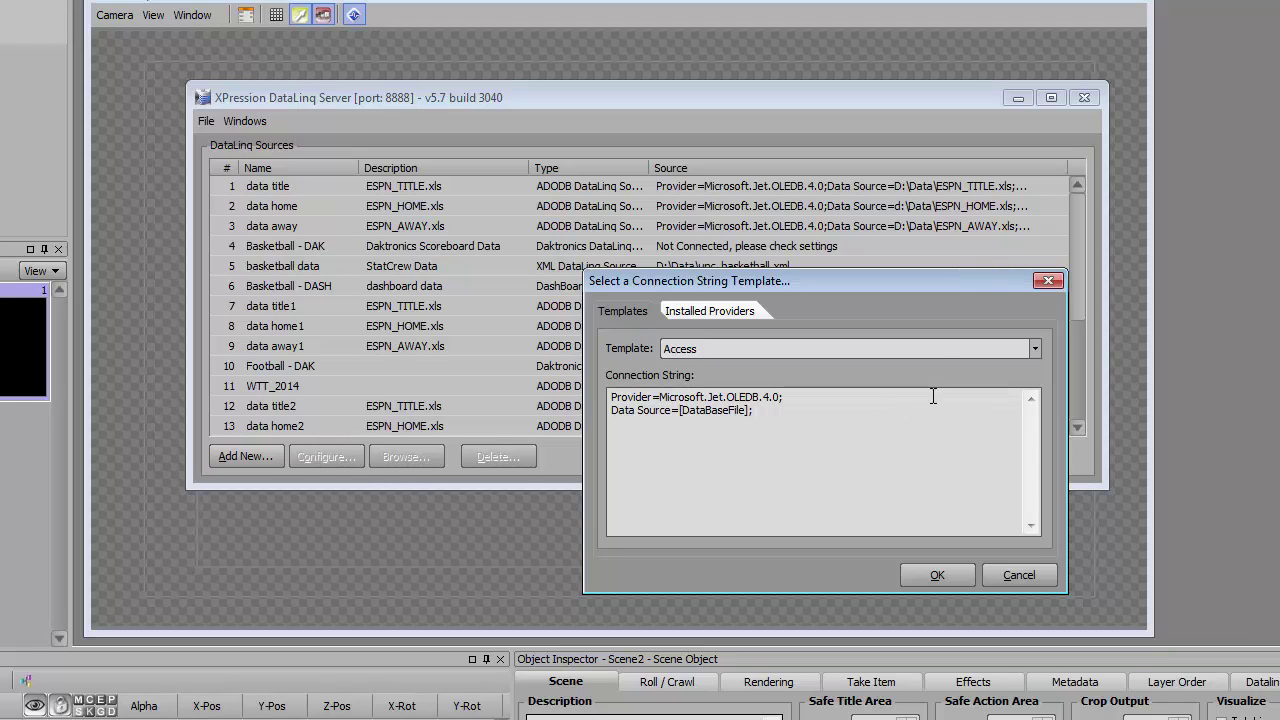
{"action": "left_click", "coordinate": [1037, 349]}
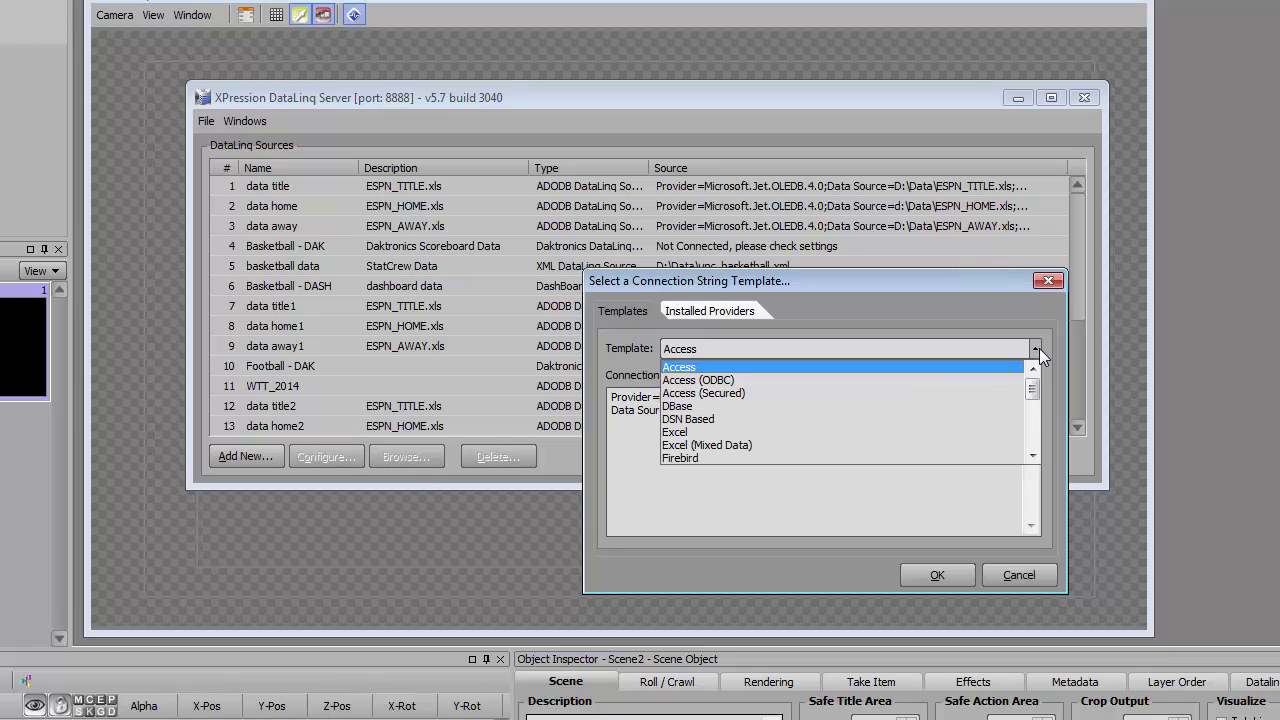
{"action": "left_click", "coordinate": [946, 431]}
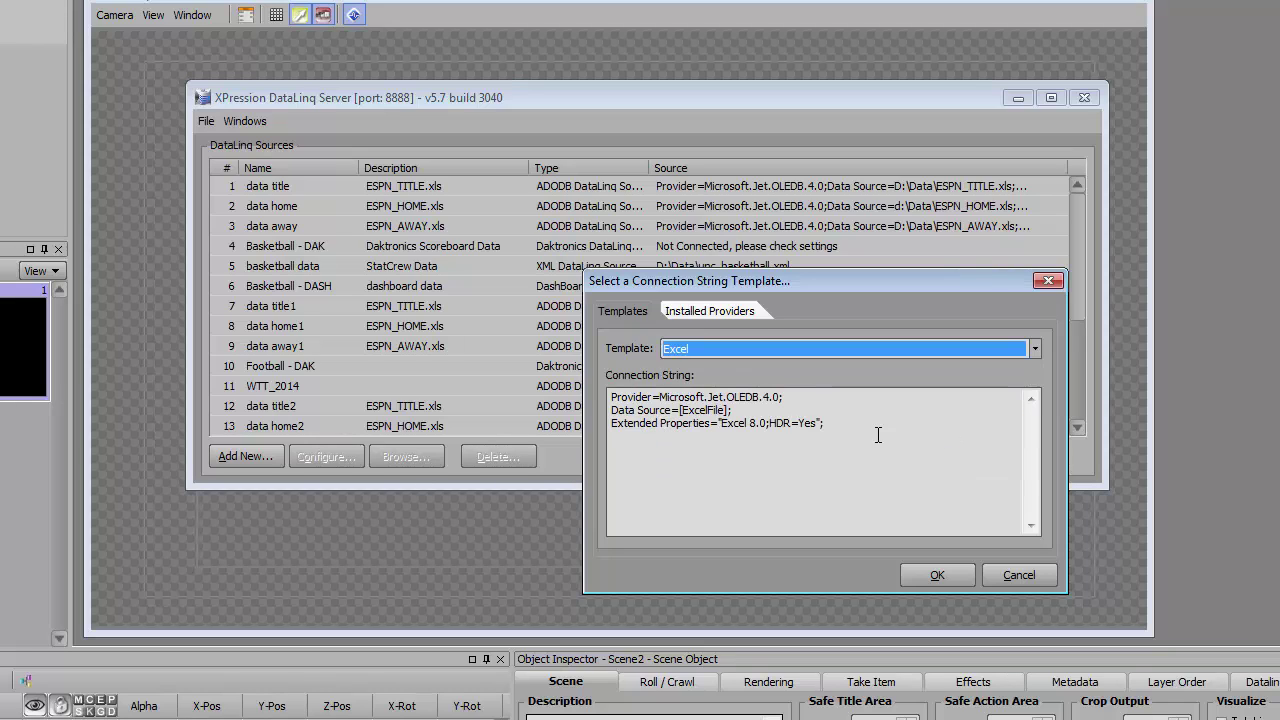
{"action": "left_click", "coordinate": [922, 567]}
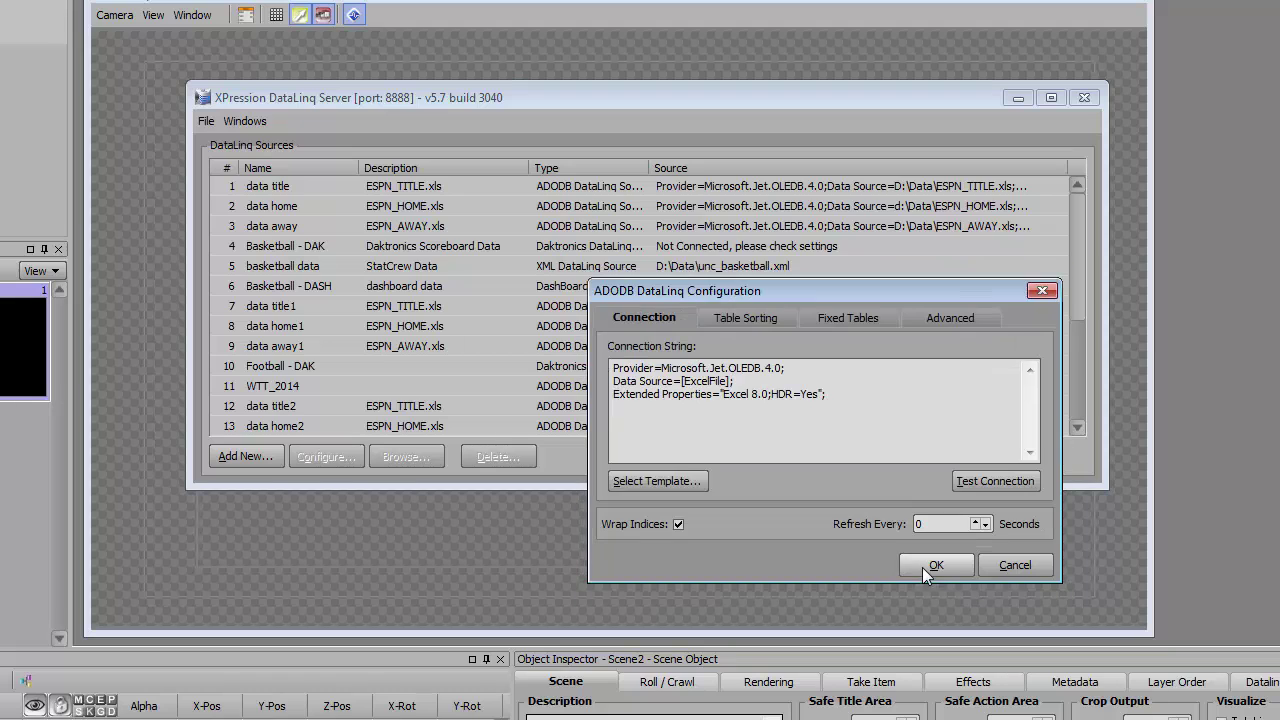
Replace the [ExcelFile] placeholder with the copied TurnerTest.xls path and test the connection successfully
{"action": "left_click", "coordinate": [682, 381]}
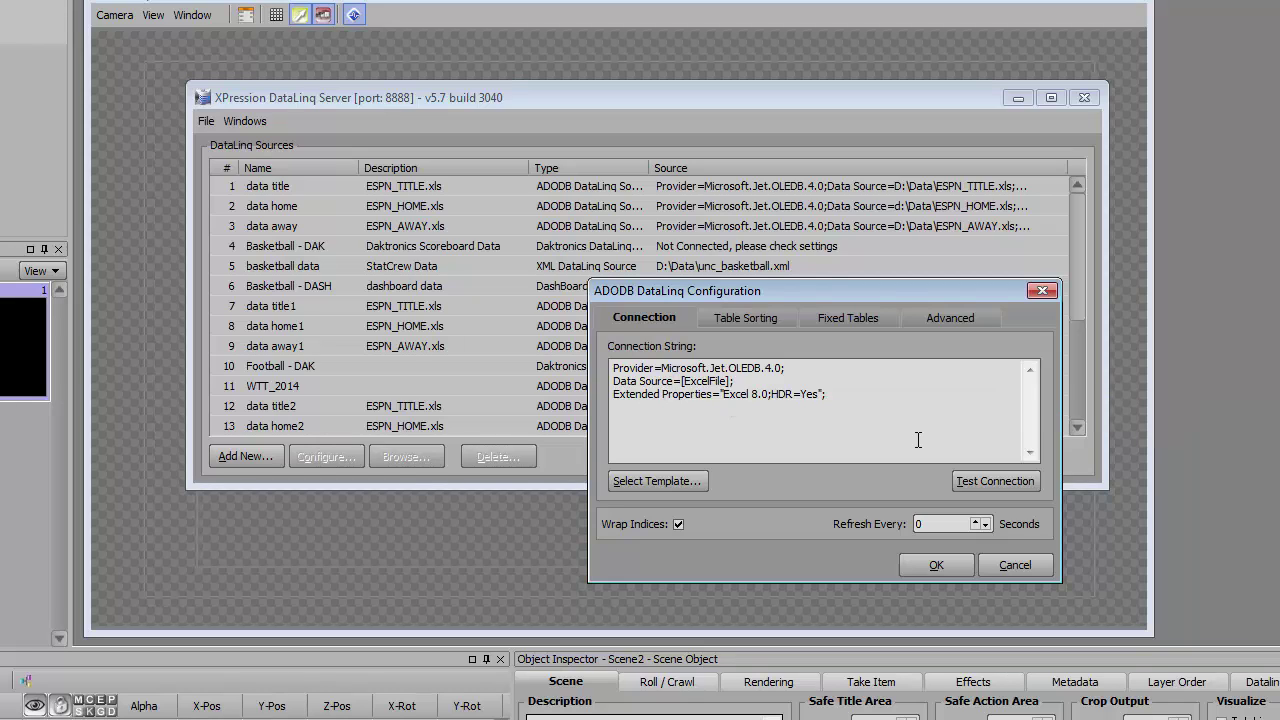
{"action": "key", "text": "shift+Right"}
{"action": "key", "text": "shift+Right"}
{"action": "key", "text": "shift+Right"}
{"action": "key", "text": "shift+Right"}
{"action": "key", "text": "shift+Right"}
{"action": "key", "text": "shift+Right"}
{"action": "key", "text": "shift+Right"}
{"action": "key", "text": "shift+Right"}
{"action": "key", "text": "shift+Right"}
{"action": "key", "text": "shift+Right"}
{"action": "key", "text": "shift+Right"}
{"action": "type", "text": "D:\\Projects\\TurnerTest\\Misc\\TurnerTest.xls"}
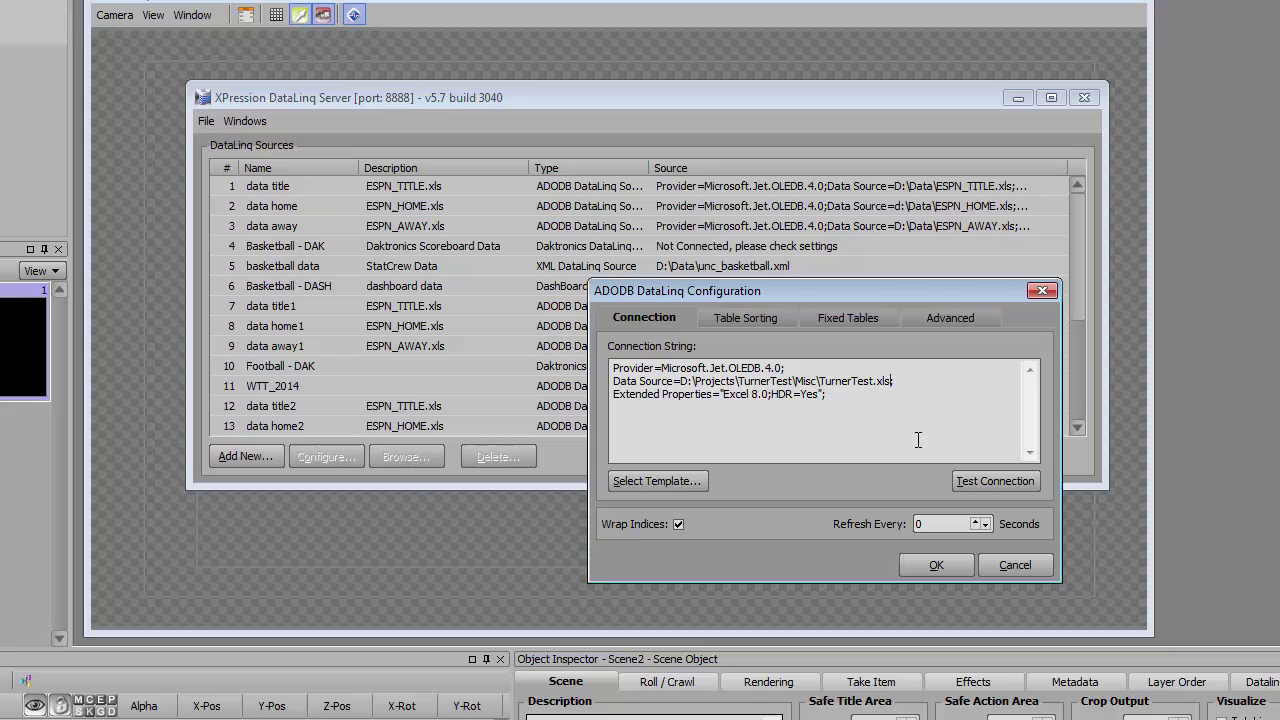
{"action": "left_click", "coordinate": [987, 476]}
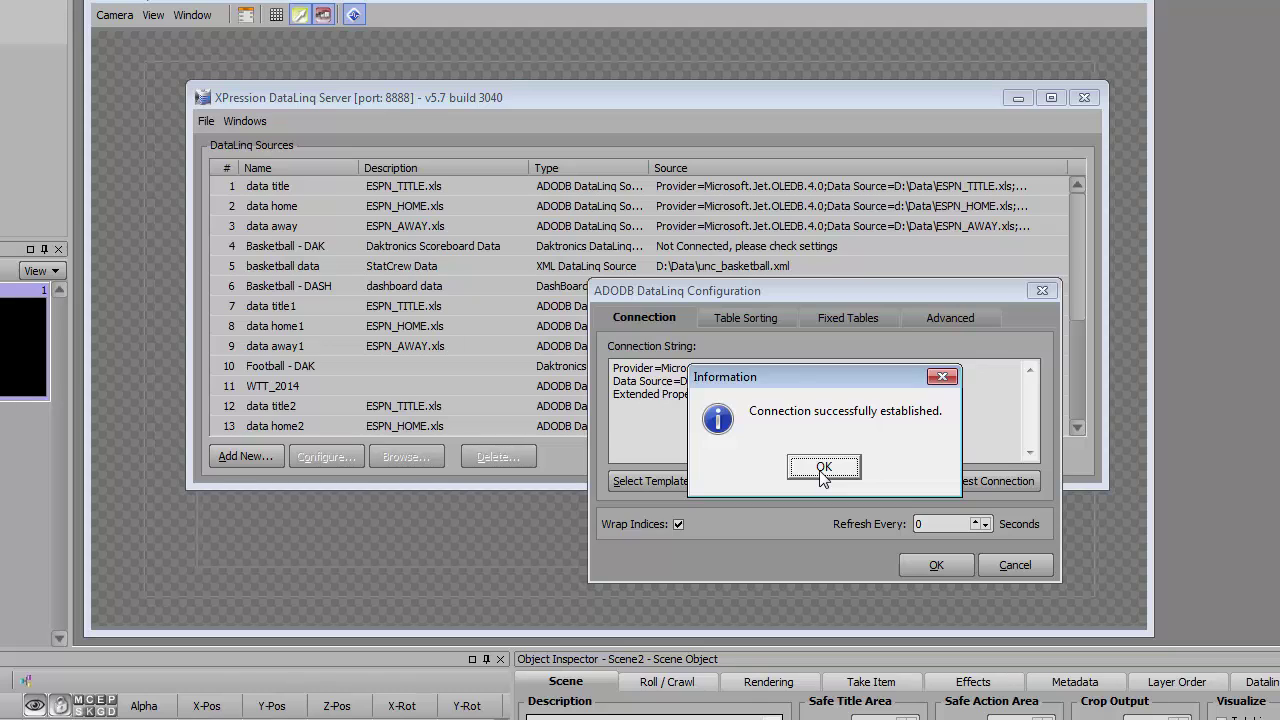
{"action": "left_click", "coordinate": [820, 470]}
{"action": "left_click", "coordinate": [917, 570]}
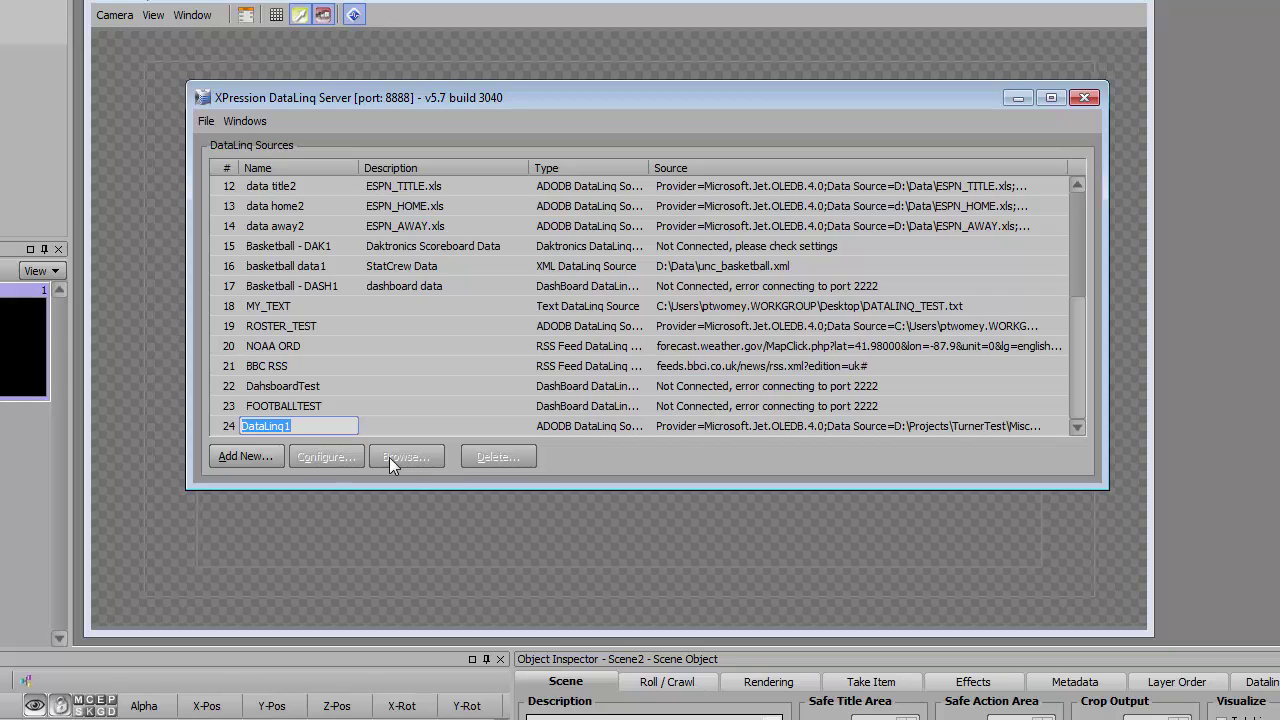
{"action": "type", "text": "TurnerTest"}
{"action": "key", "text": "Return"}
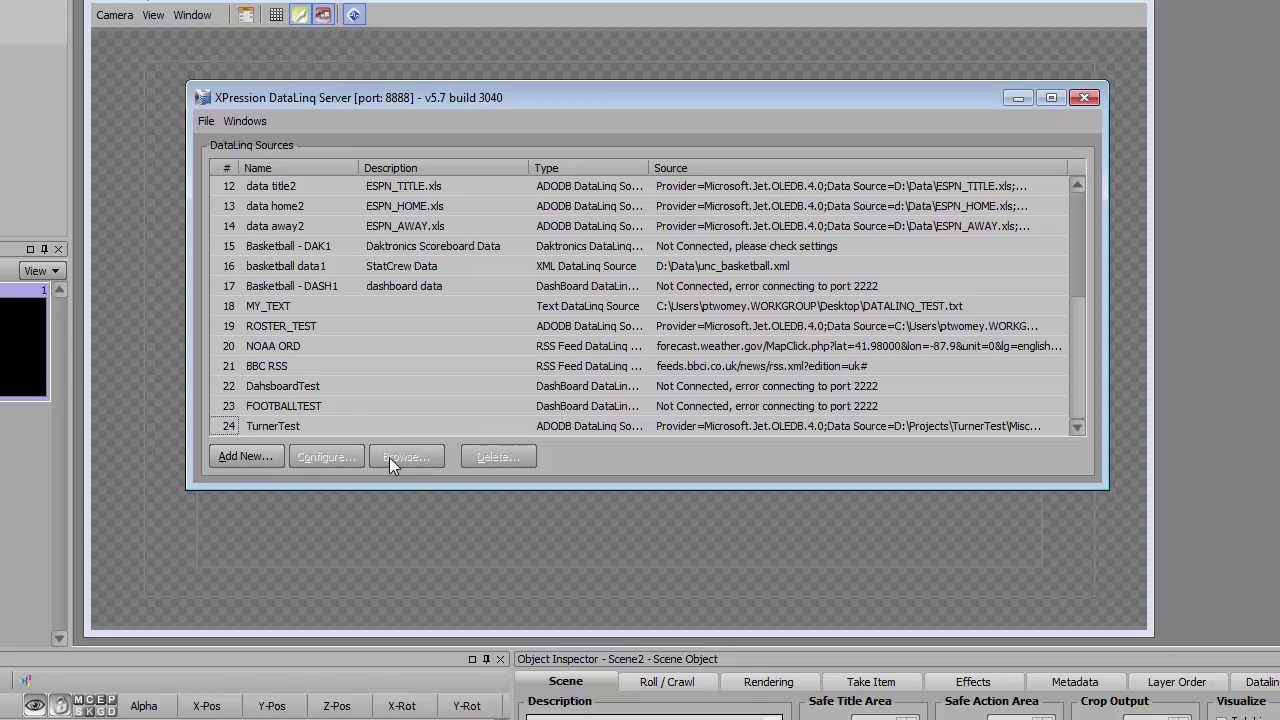
{"action": "left_click", "coordinate": [321, 407]}
{"action": "left_click", "coordinate": [341, 430]}
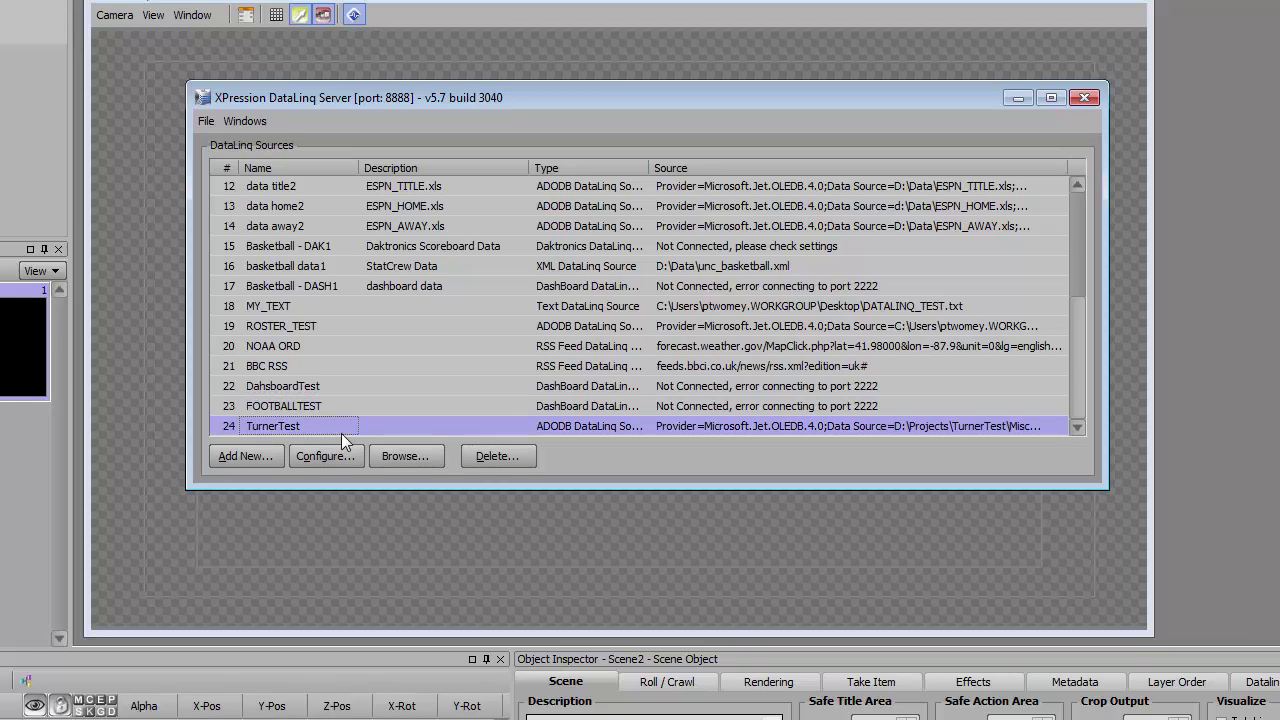
{"action": "left_click", "coordinate": [425, 455]}
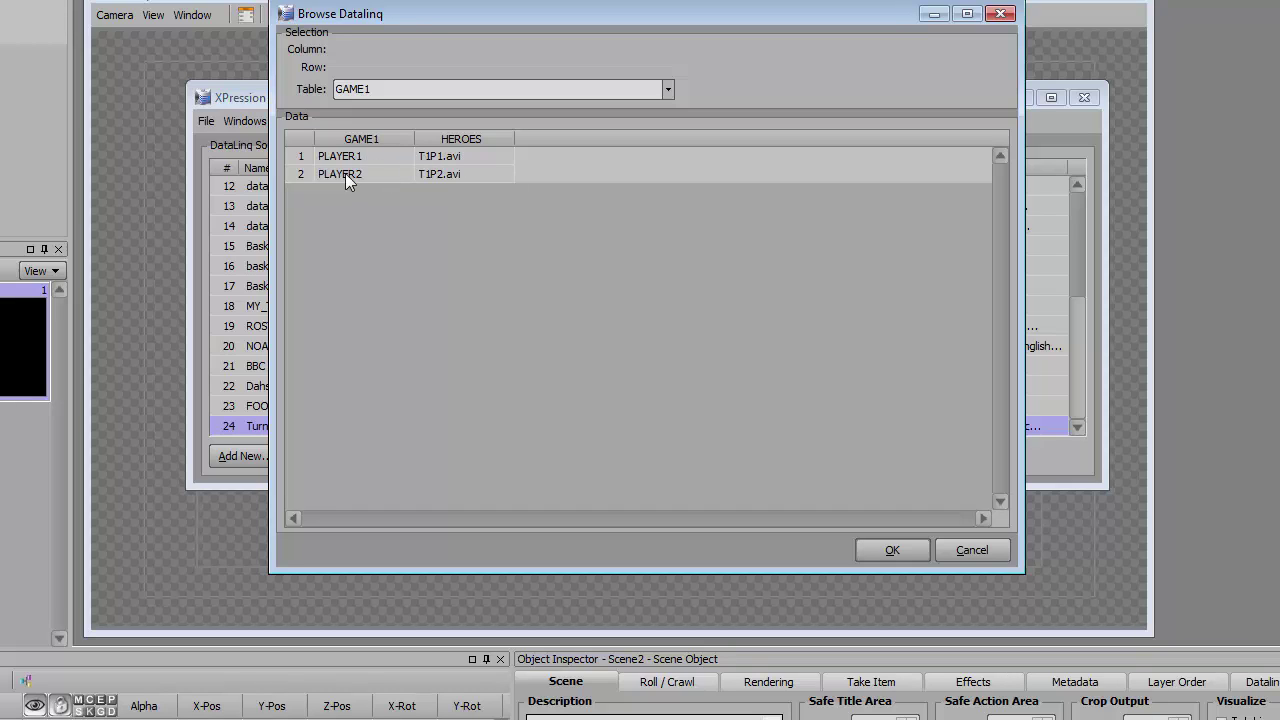
{"action": "left_click", "coordinate": [665, 88]}
{"action": "left_click", "coordinate": [662, 90]}
{"action": "left_click", "coordinate": [893, 555]}
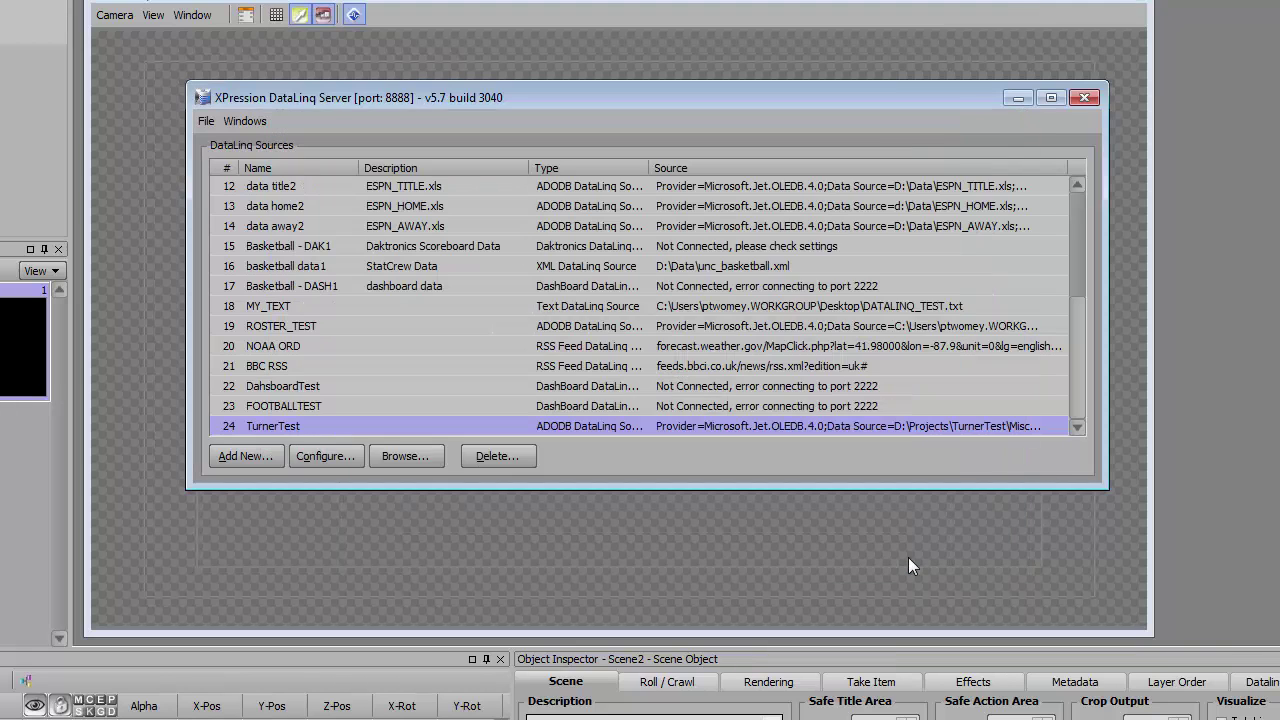
Close DataLinq Server, then add LinqServer1 at localhost port 8888 in the DataLinq Manager
{"action": "left_click", "coordinate": [1085, 99]}
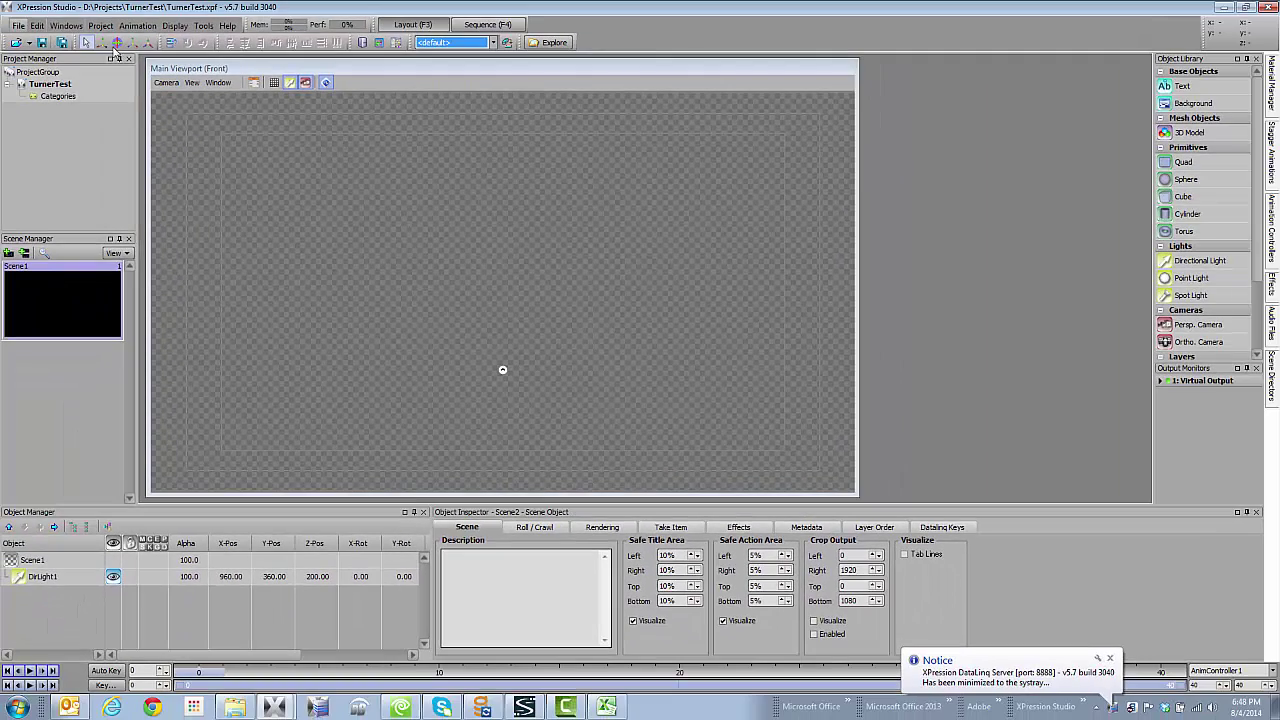
{"action": "left_click", "coordinate": [98, 27]}
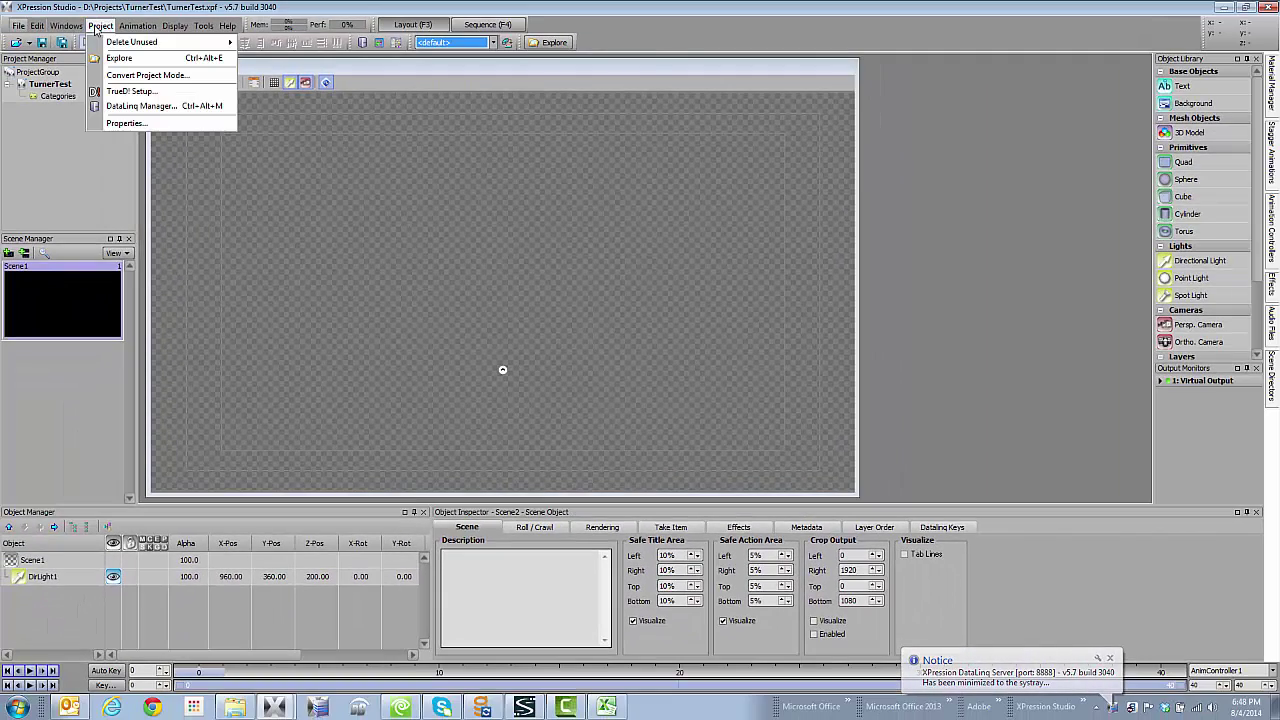
{"action": "left_click", "coordinate": [145, 106]}
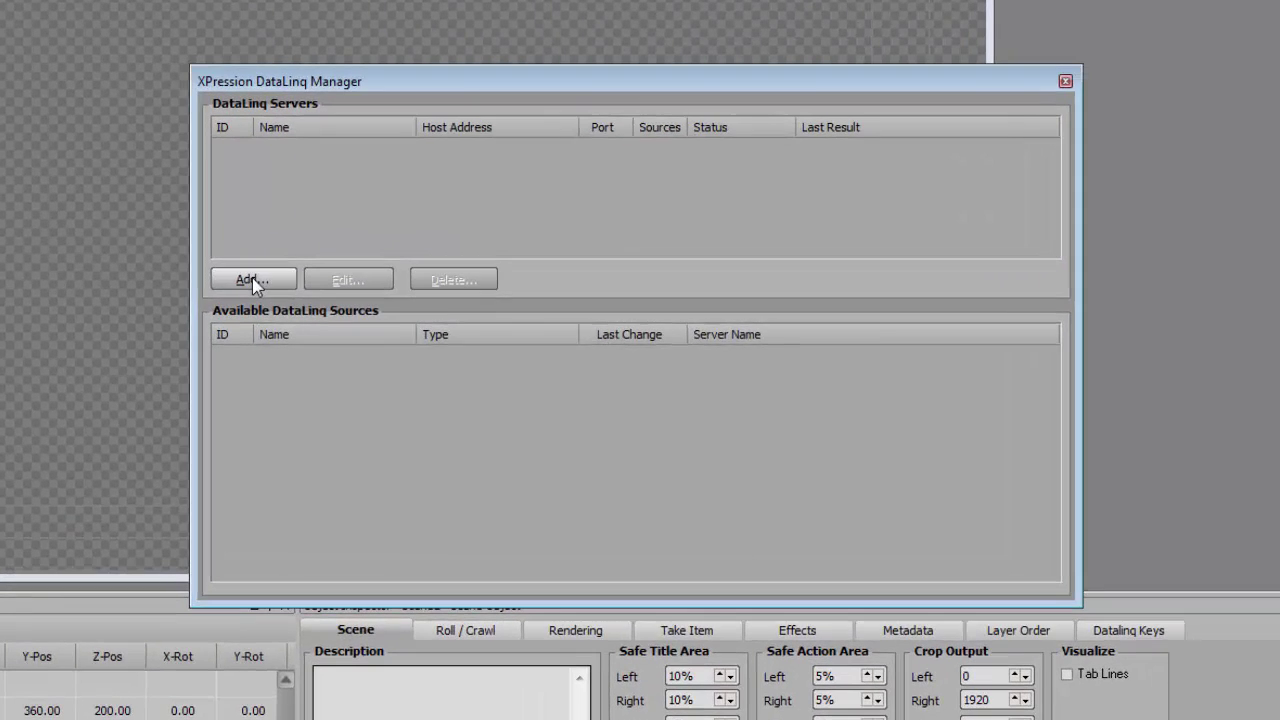
{"action": "left_click", "coordinate": [402, 311]}
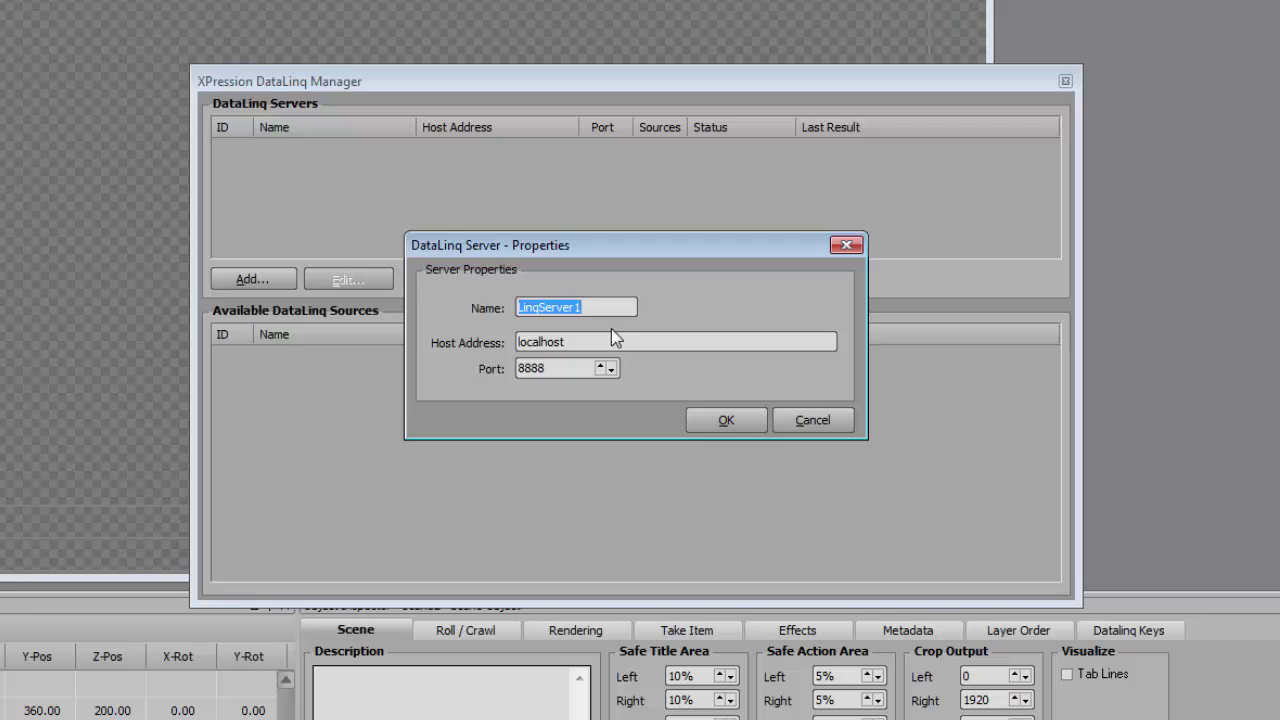
{"action": "left_click", "coordinate": [709, 412]}
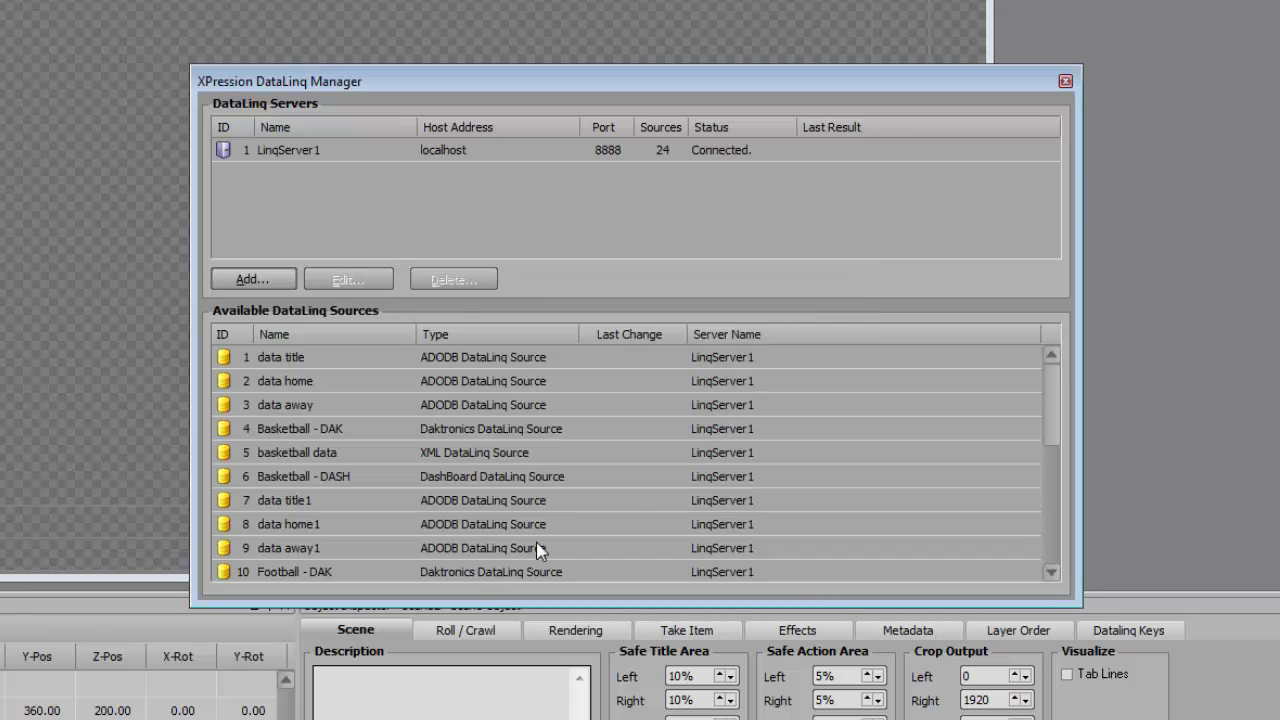
{"action": "left_click_drag", "start_coordinate": [1048, 385], "coordinate": [1056, 532]}
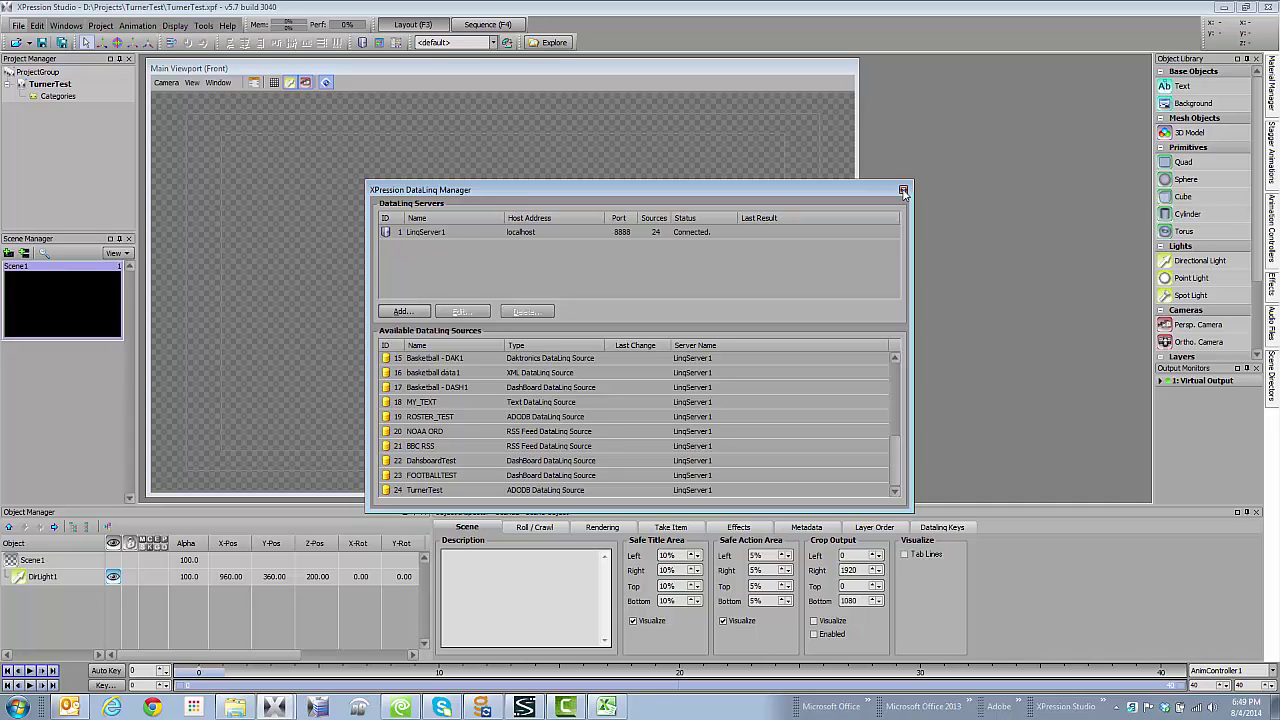
{"action": "left_click", "coordinate": [903, 190]}
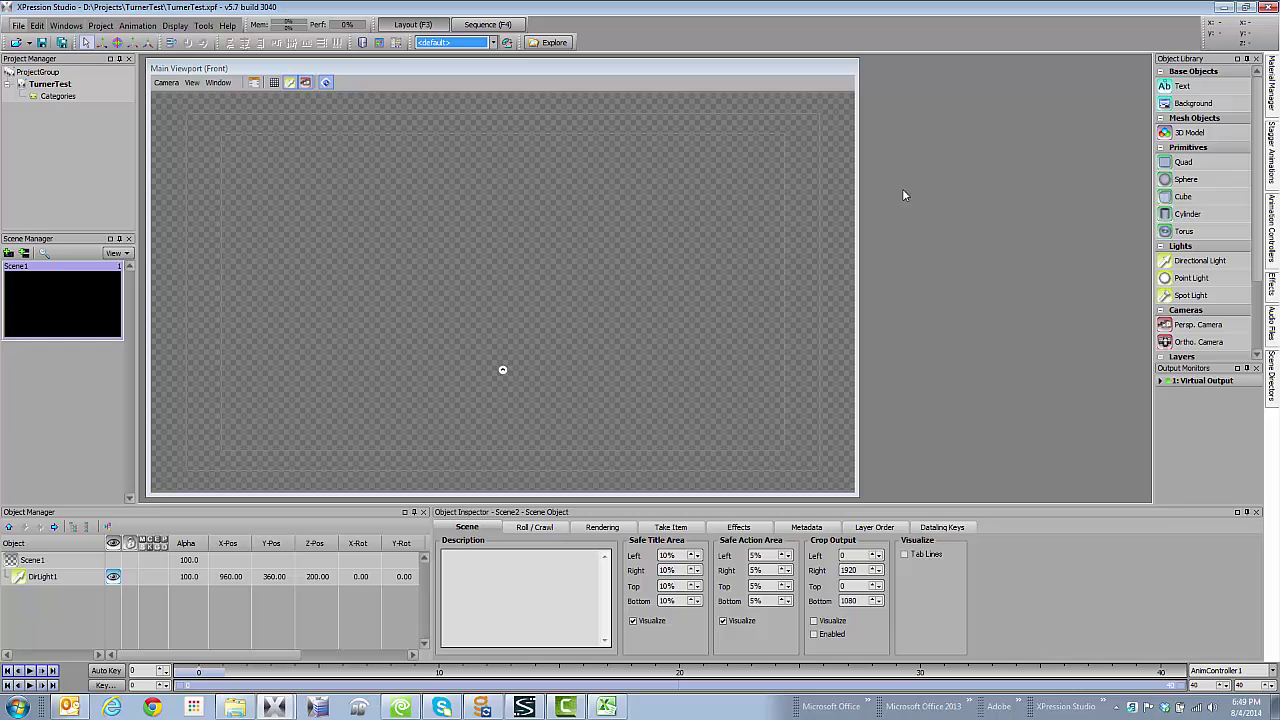
Add a T1P1 Video material to the Material Manager from the clip T1P1.avi
{"action": "left_click", "coordinate": [80, 291]}
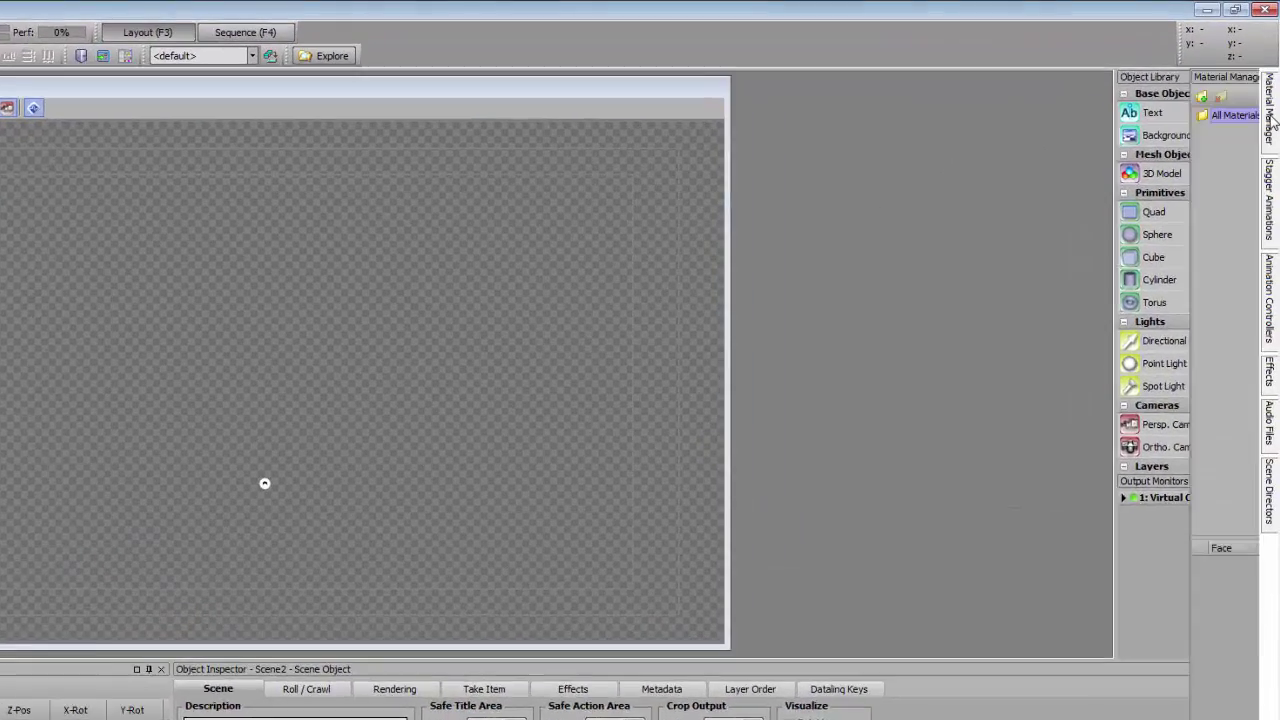
{"action": "left_click", "coordinate": [1270, 90]}
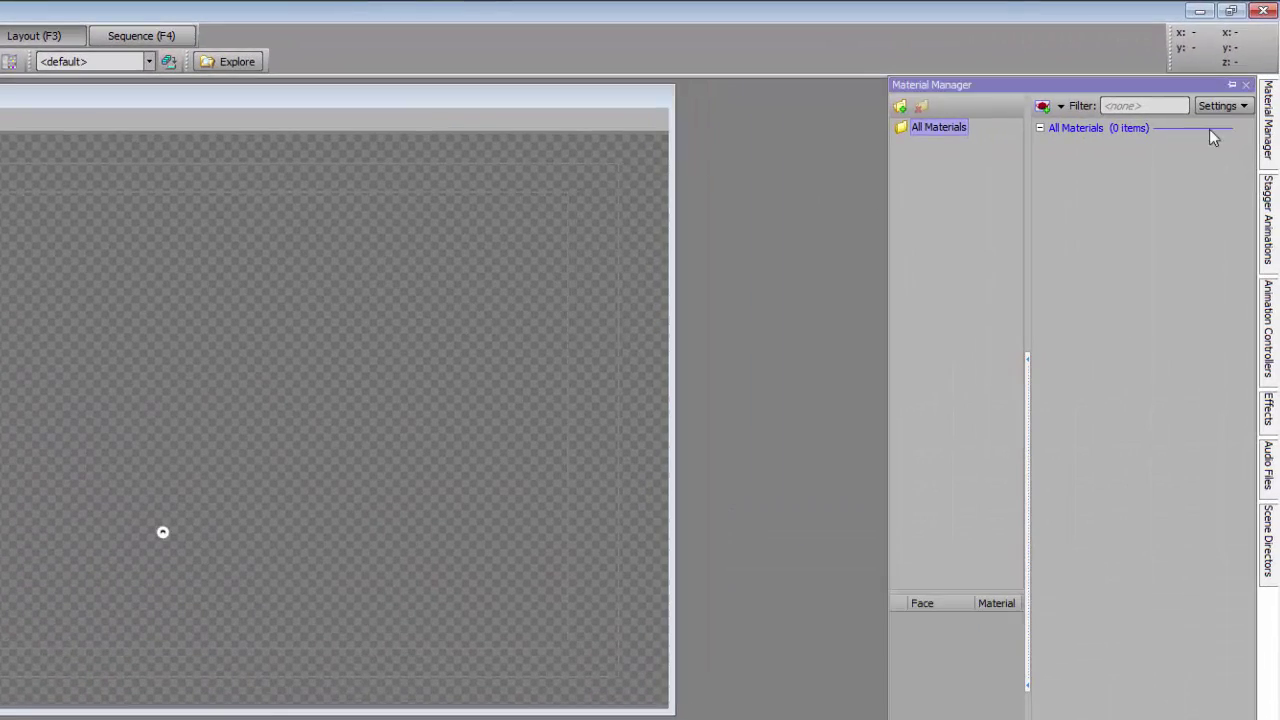
{"action": "left_click", "coordinate": [1064, 106]}
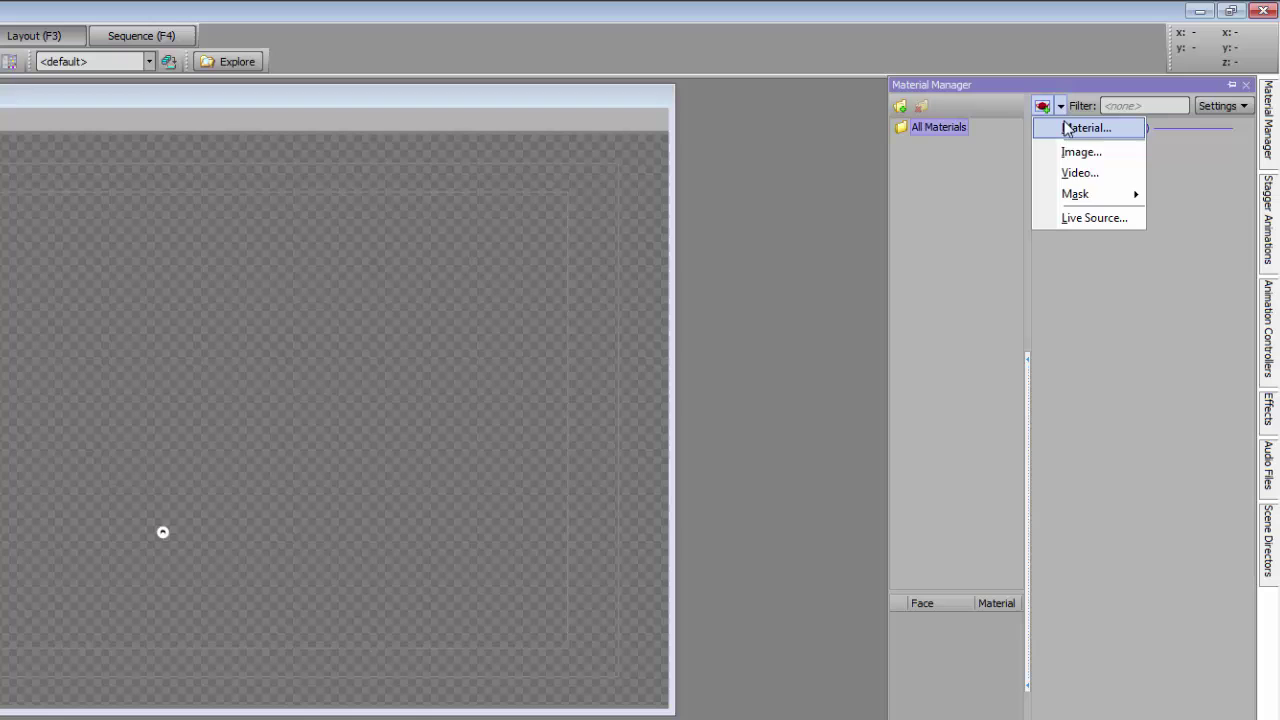
{"action": "left_click", "coordinate": [1072, 174]}
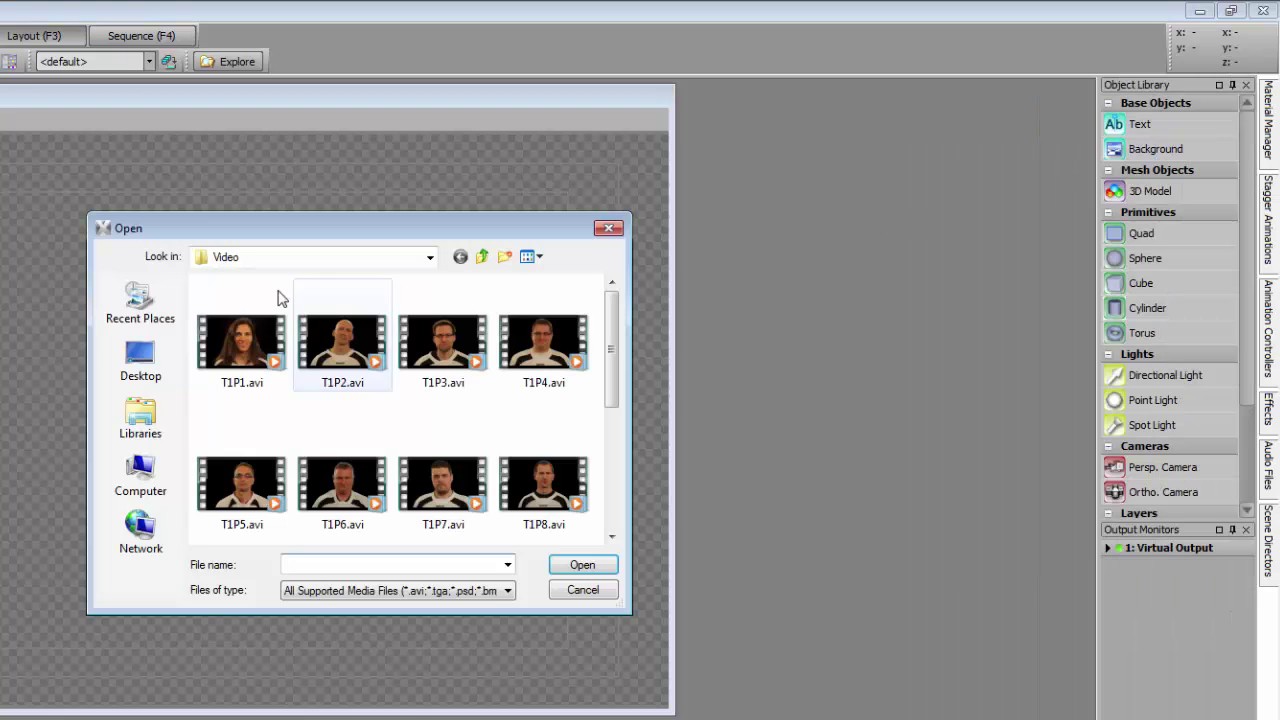
{"action": "left_click", "coordinate": [229, 335]}
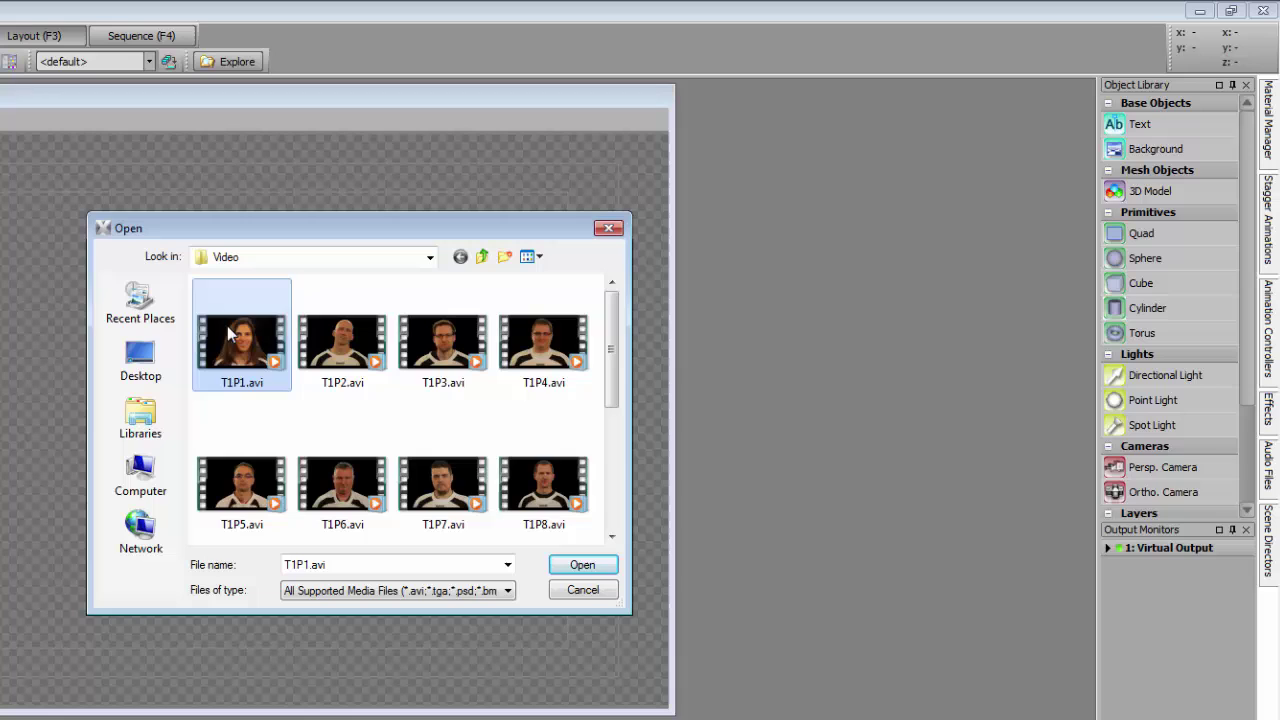
{"action": "left_click", "coordinate": [582, 566]}
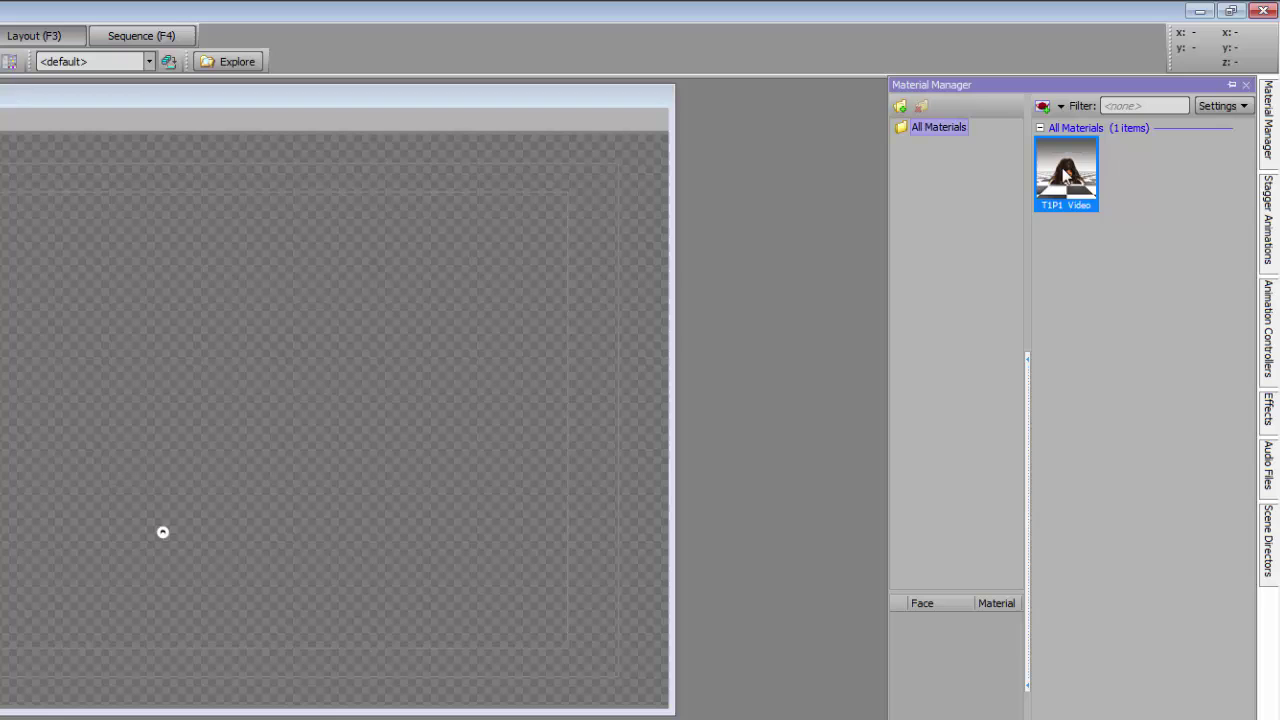
{"action": "right_click", "coordinate": [1066, 175]}
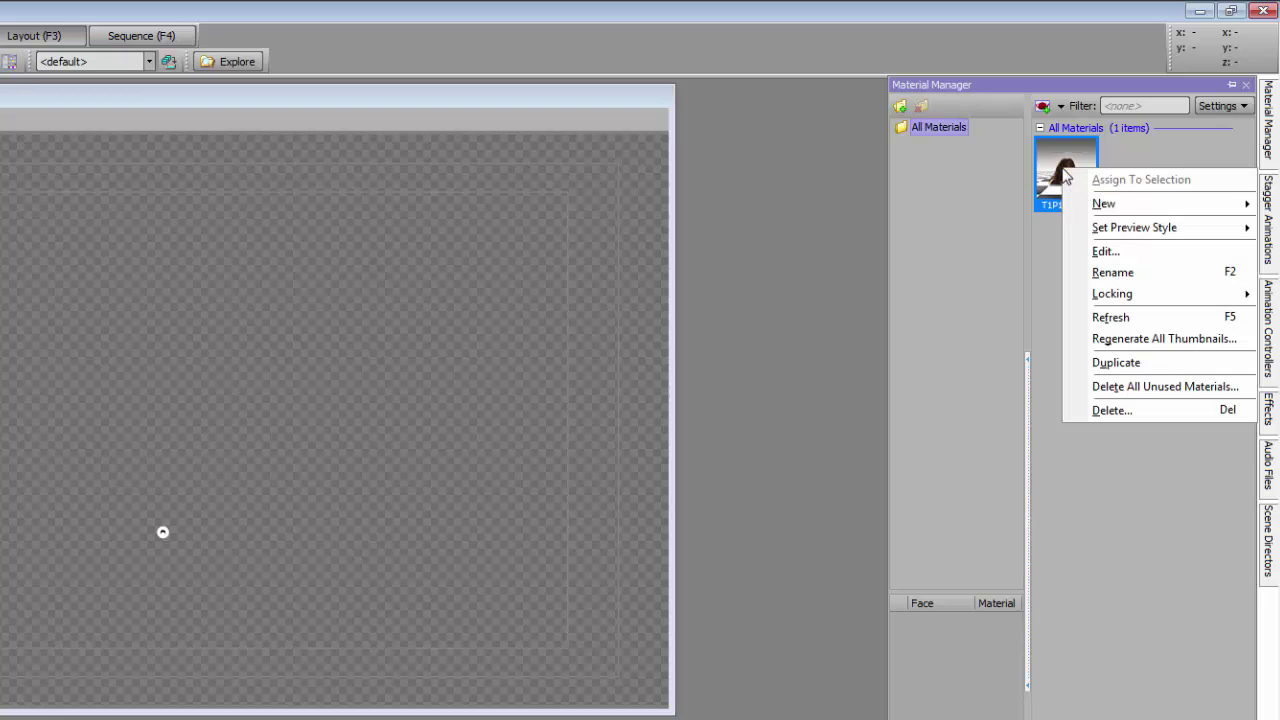
Open the T1P1_Video material in the Material Editor and show its video layer settings
{"action": "left_click", "coordinate": [1105, 253]}
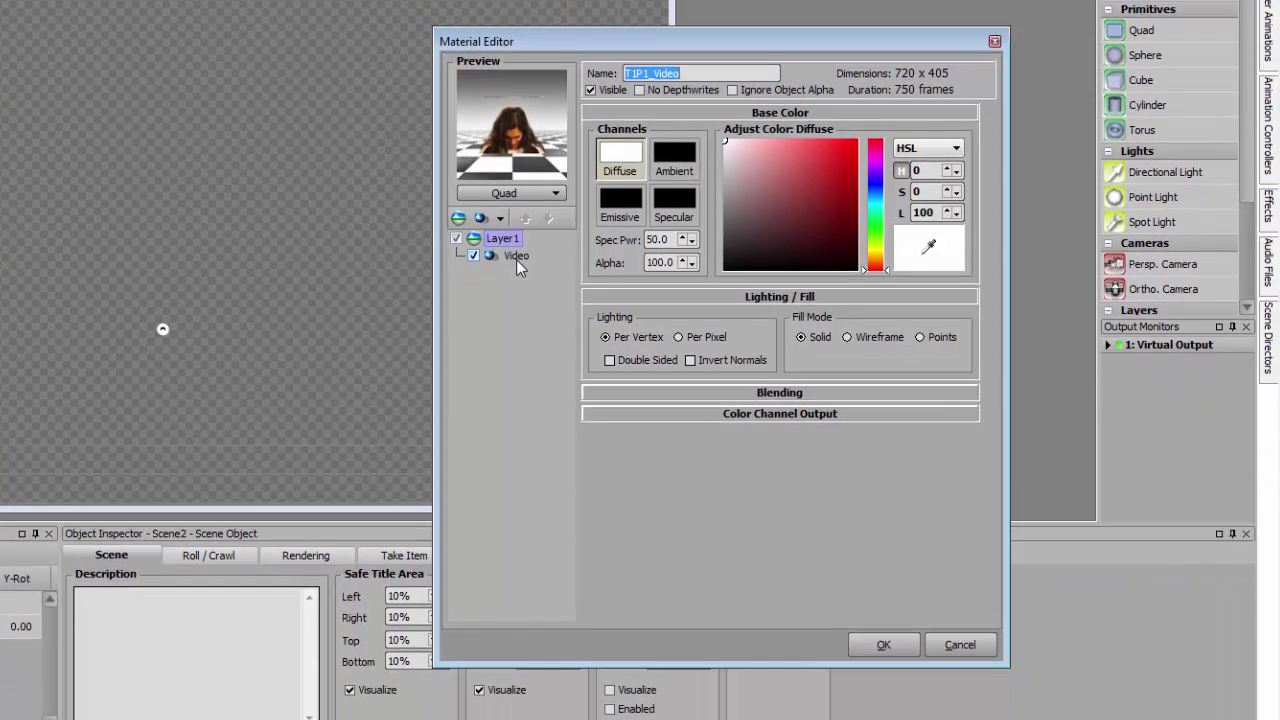
{"action": "left_click", "coordinate": [516, 325]}
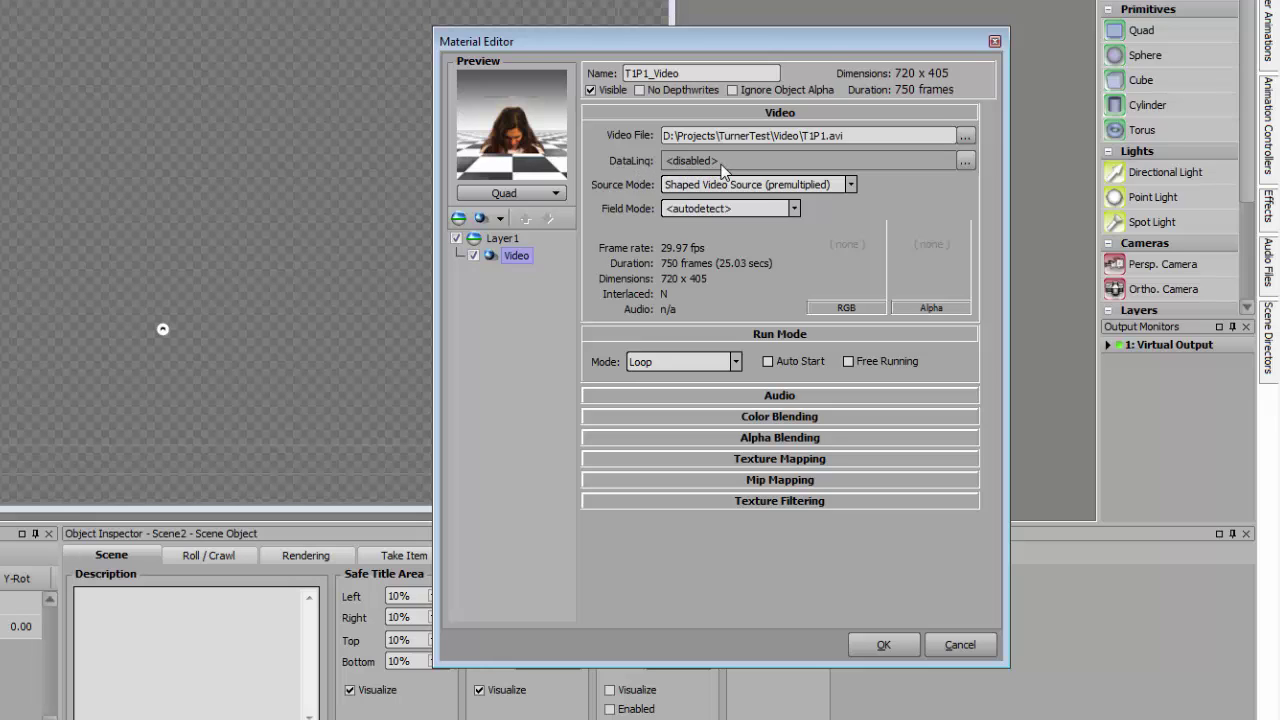
Link the video layer's DataLinq to TurnerTest, HEROES column, row 1 of table GAME1
{"action": "left_click", "coordinate": [966, 161]}
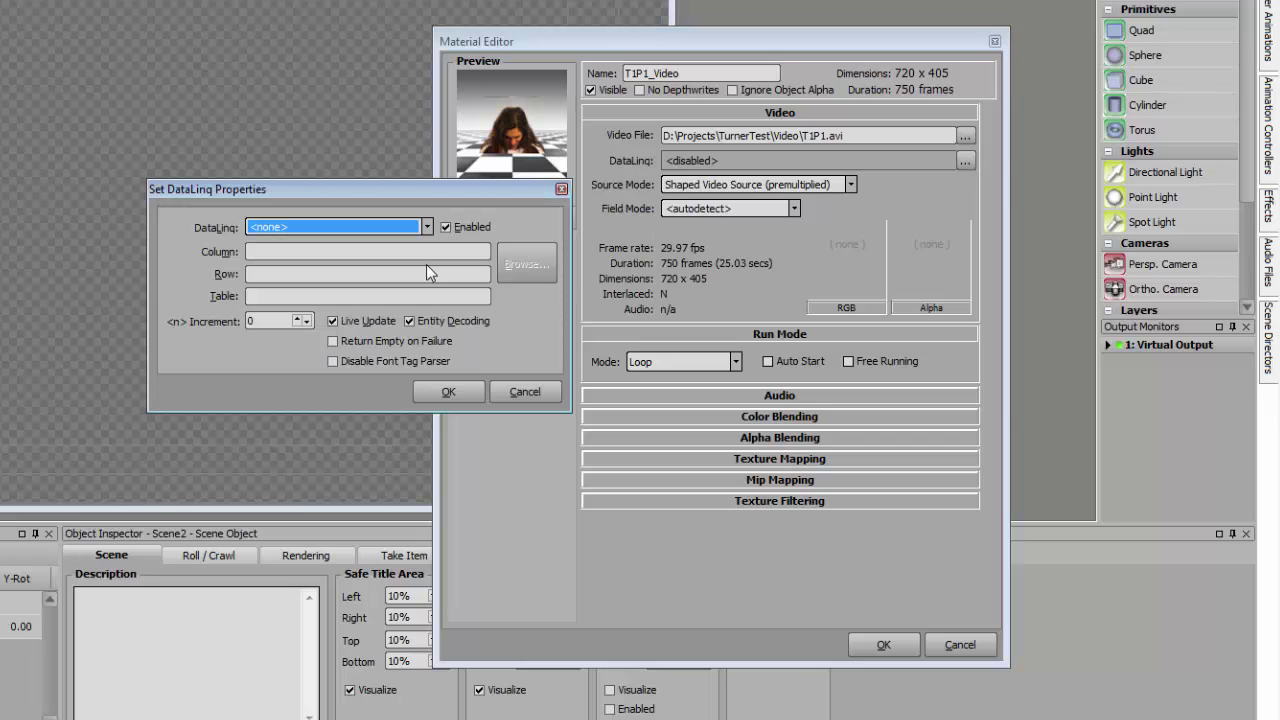
{"action": "left_click", "coordinate": [427, 227]}
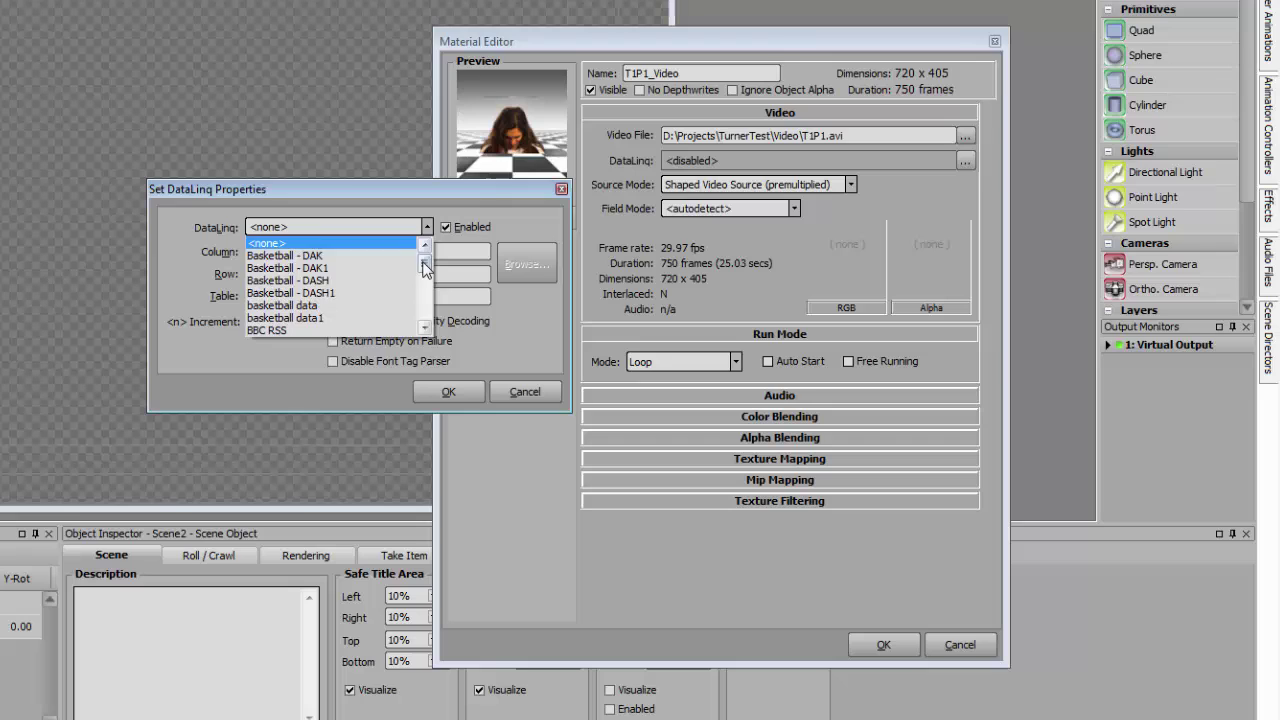
{"action": "scroll", "coordinate": [424, 268], "scroll_direction": "down", "scroll_amount": 5}
{"action": "left_click", "coordinate": [350, 318]}
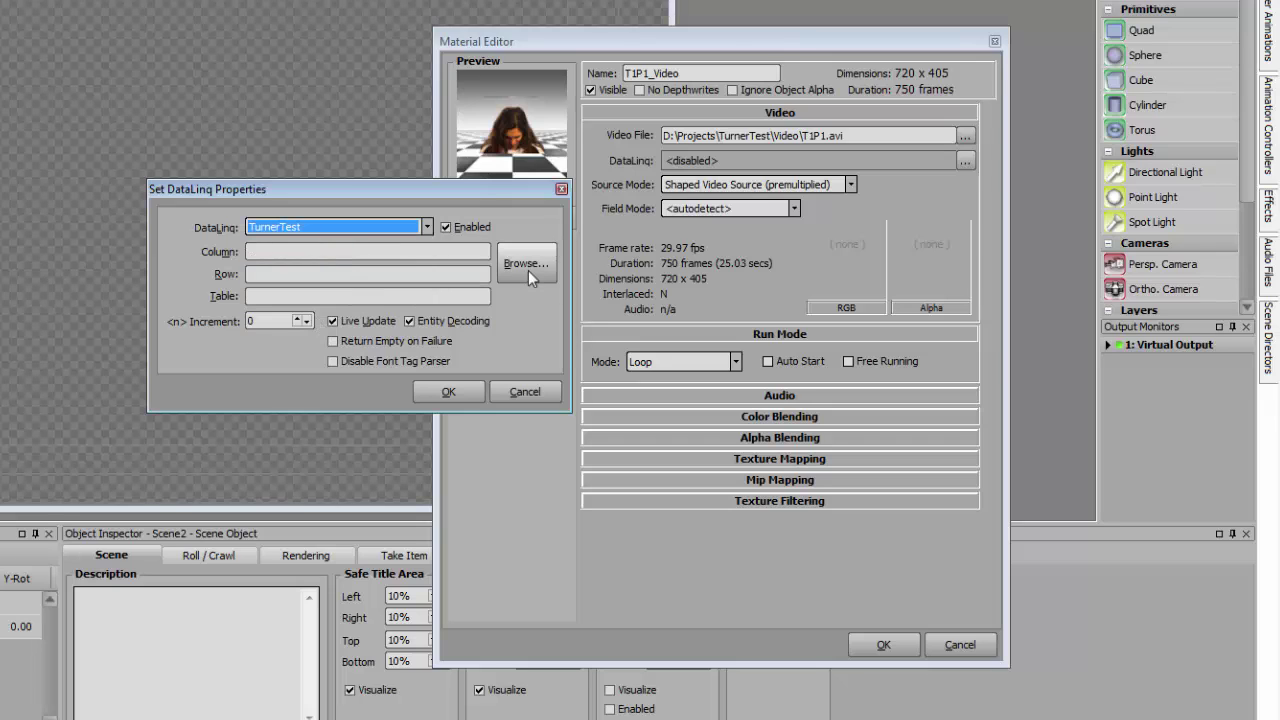
{"action": "left_click", "coordinate": [528, 266]}
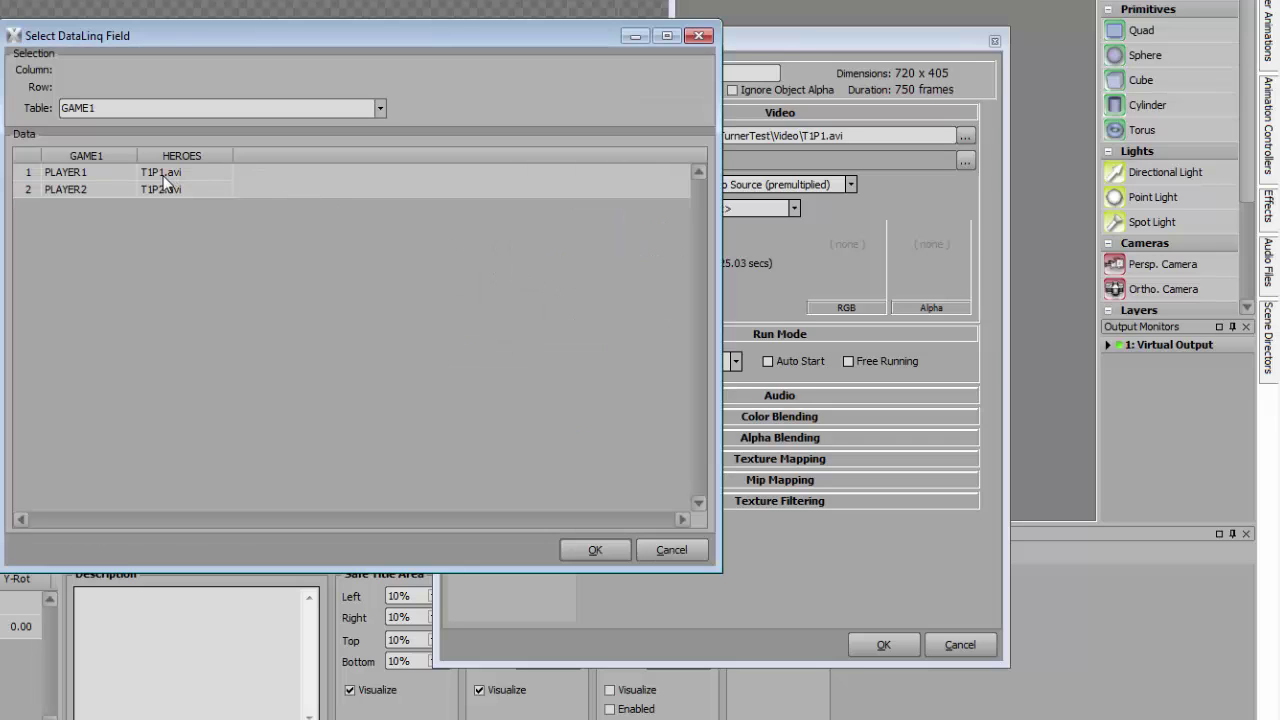
{"action": "left_click", "coordinate": [165, 177]}
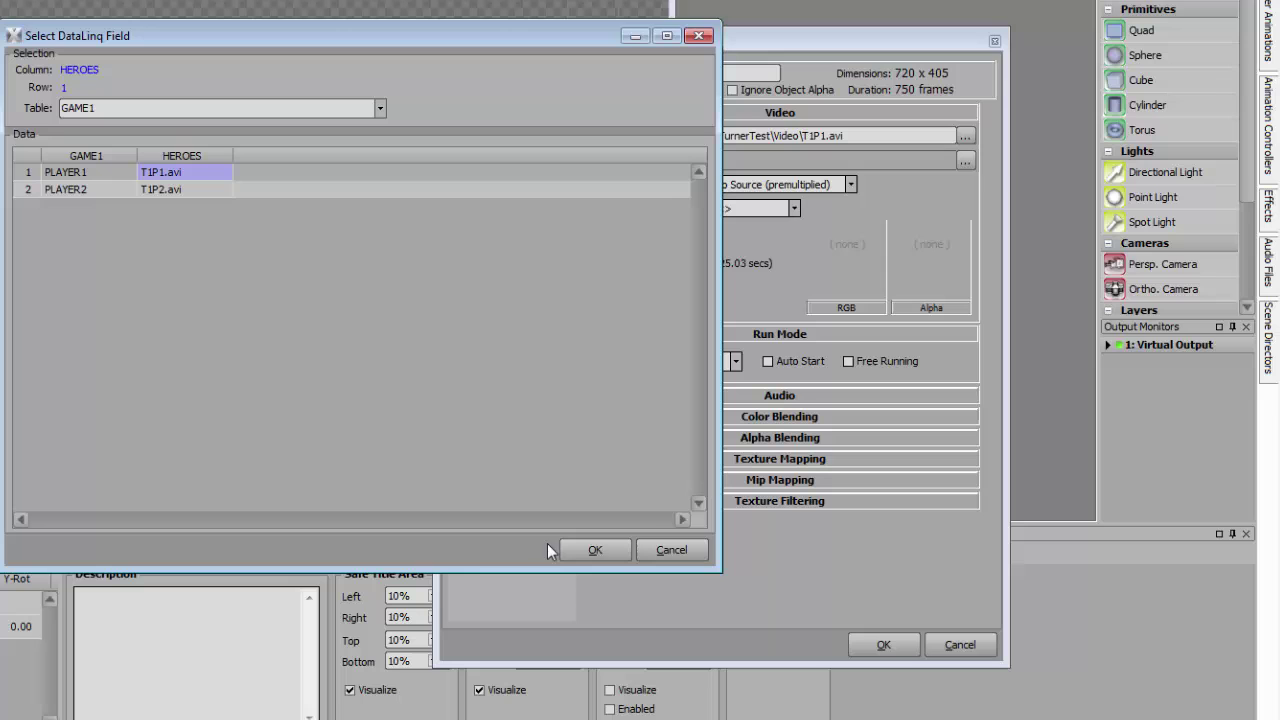
{"action": "left_click", "coordinate": [573, 553]}
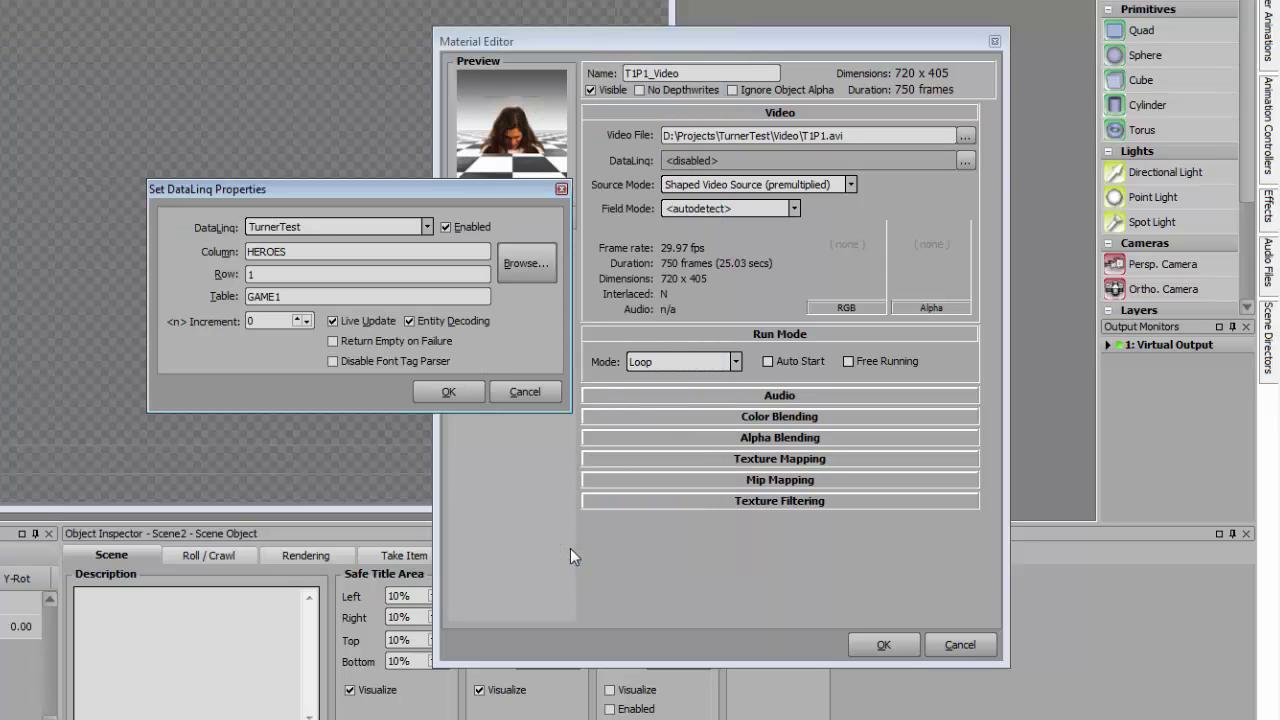
Apply the DataLinq link, set Run Mode to Loop with Auto Start, and save the material
{"action": "left_click", "coordinate": [447, 391]}
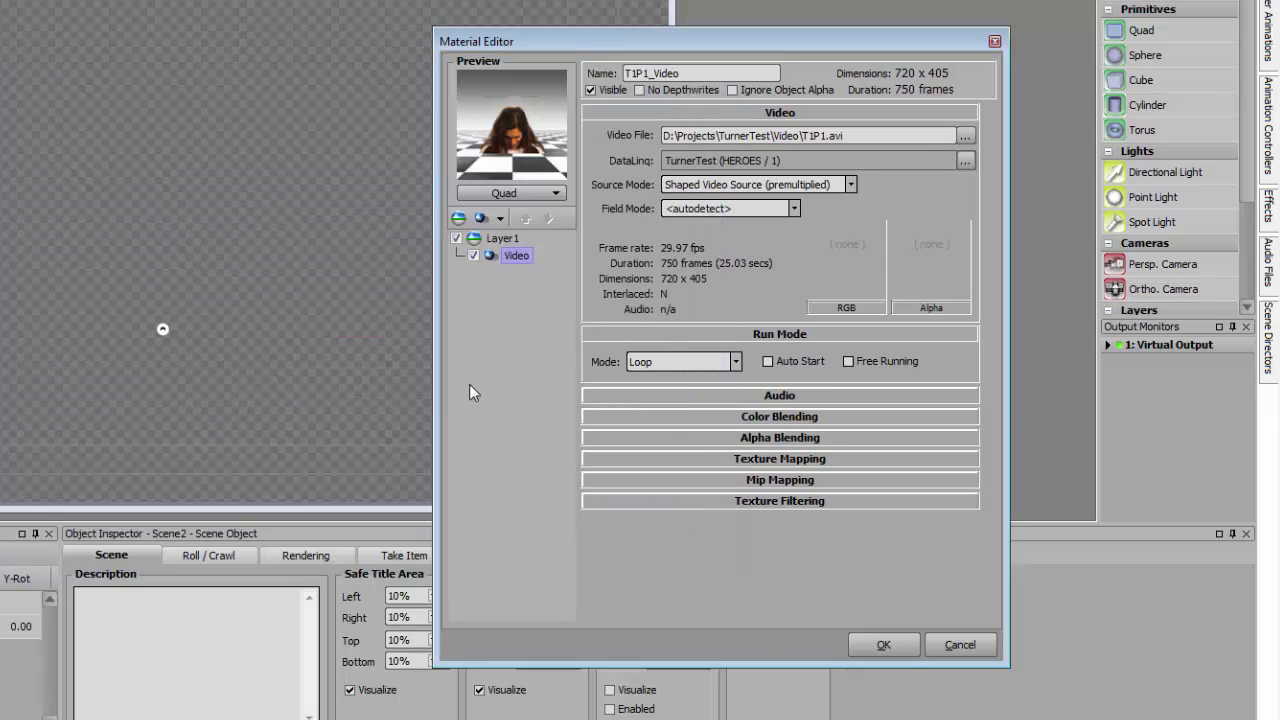
{"action": "left_click", "coordinate": [735, 362]}
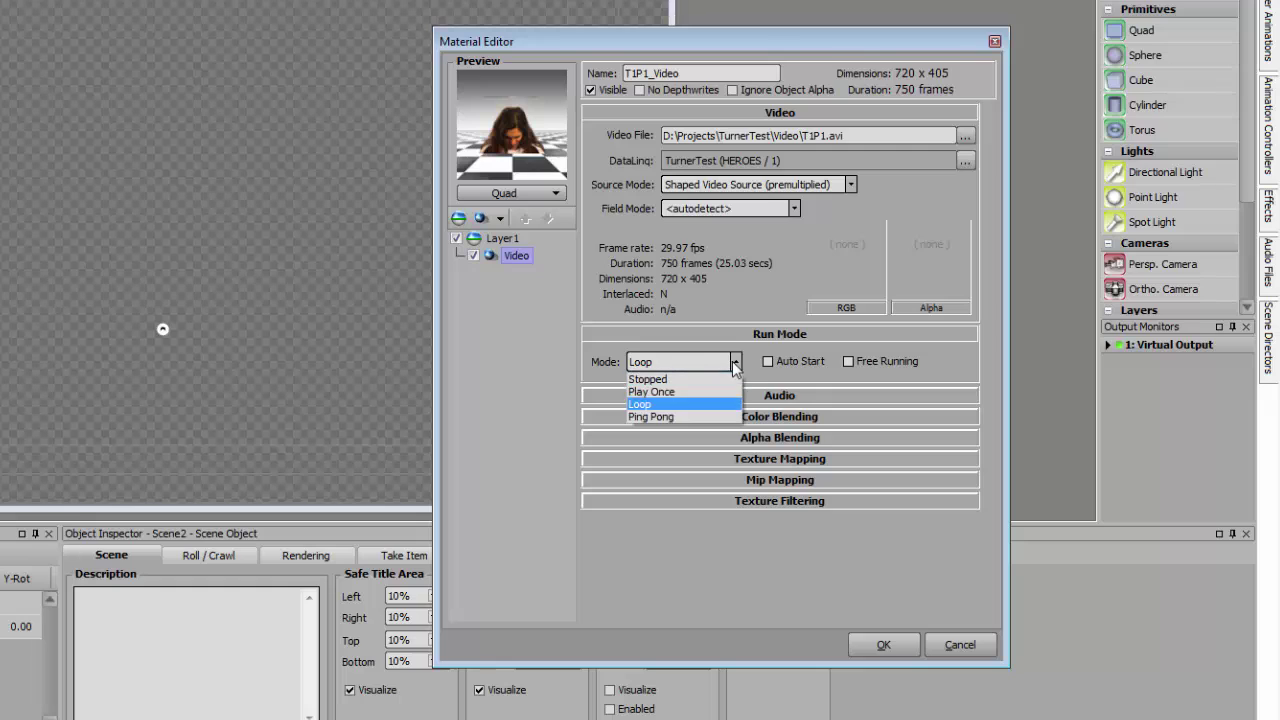
{"action": "left_click", "coordinate": [700, 405]}
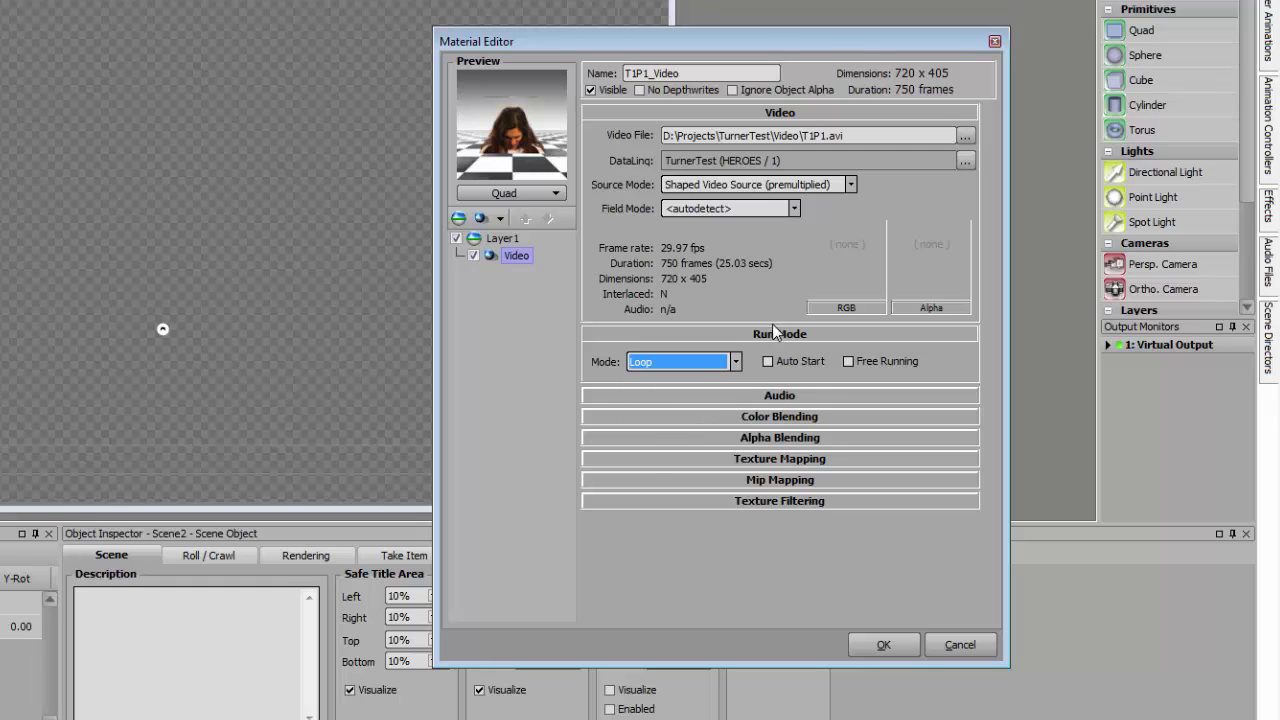
{"action": "left_click", "coordinate": [768, 362]}
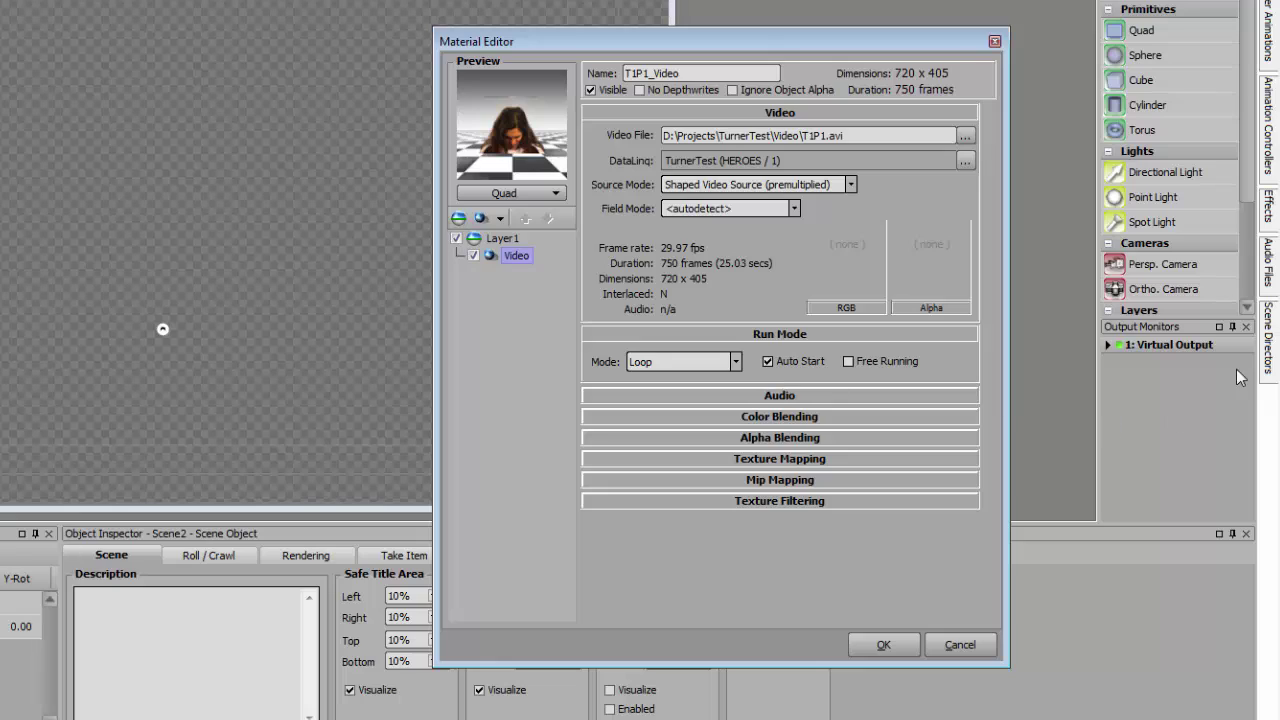
{"action": "left_click", "coordinate": [894, 637]}
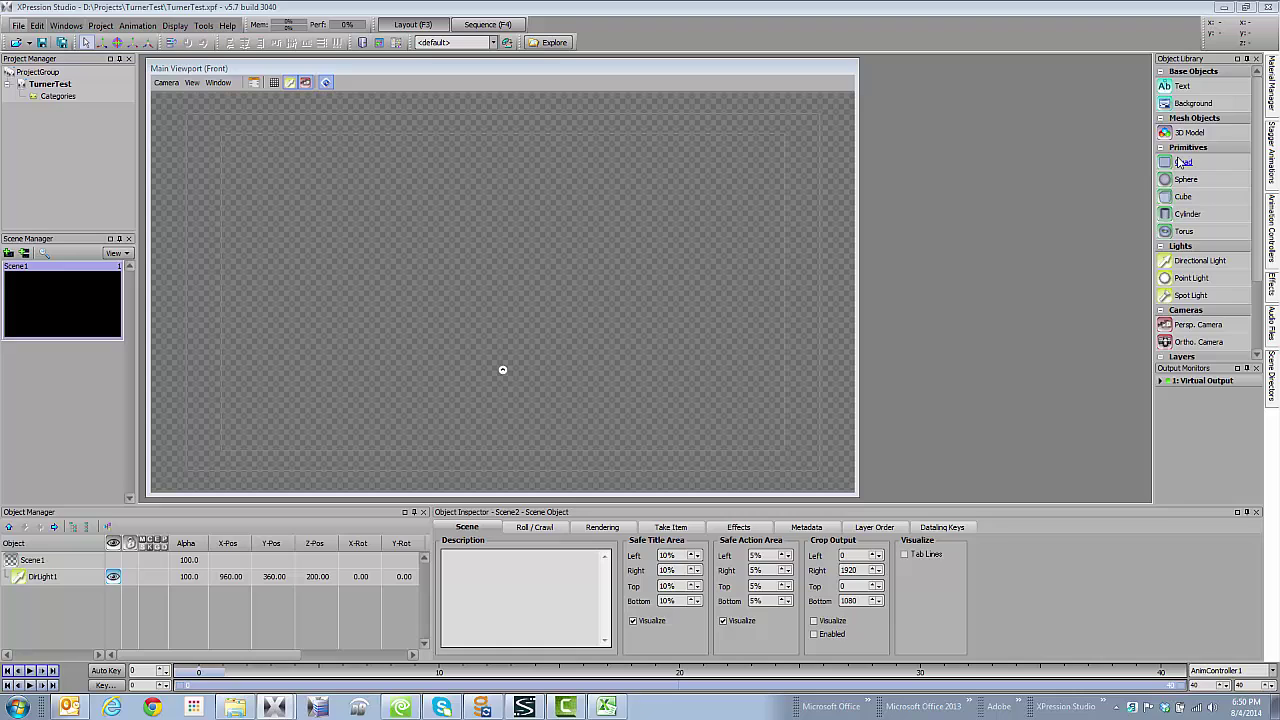
Add a quad, rename T1P1_Video to 'Dynamic Video 1', and assign it to the quad
{"action": "double_click", "coordinate": [1180, 163]}
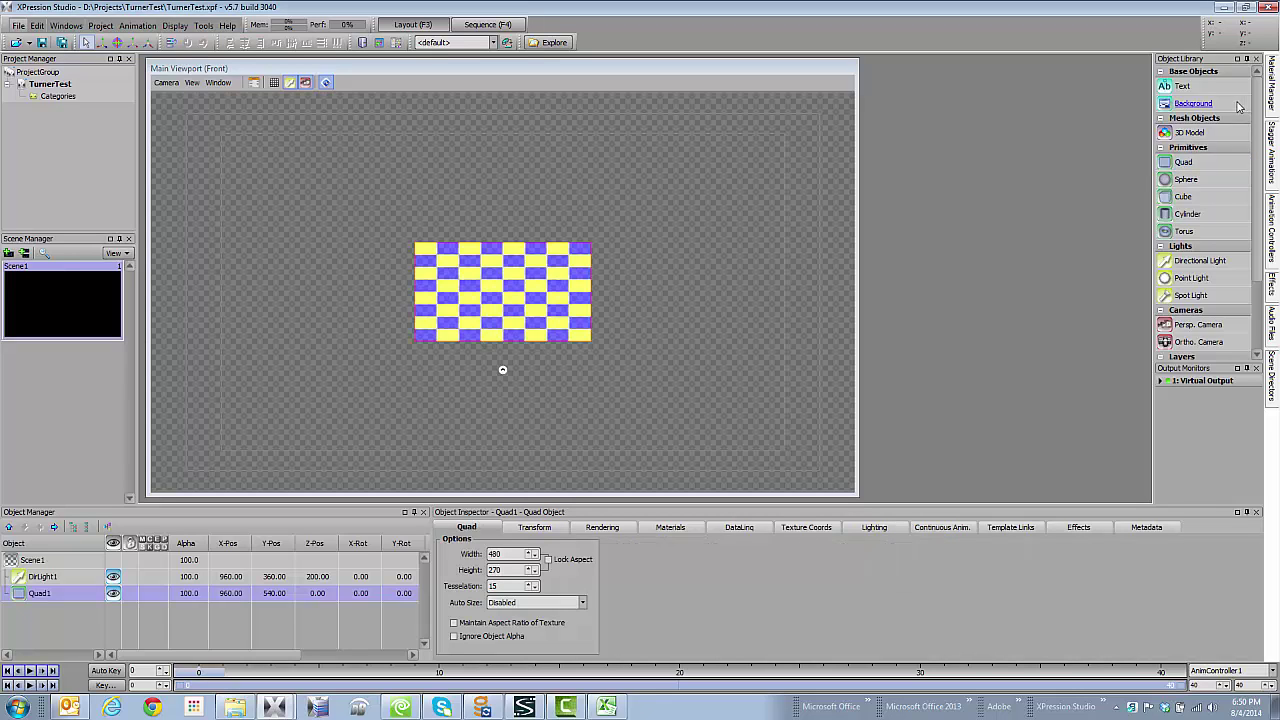
{"action": "left_click", "coordinate": [1275, 88]}
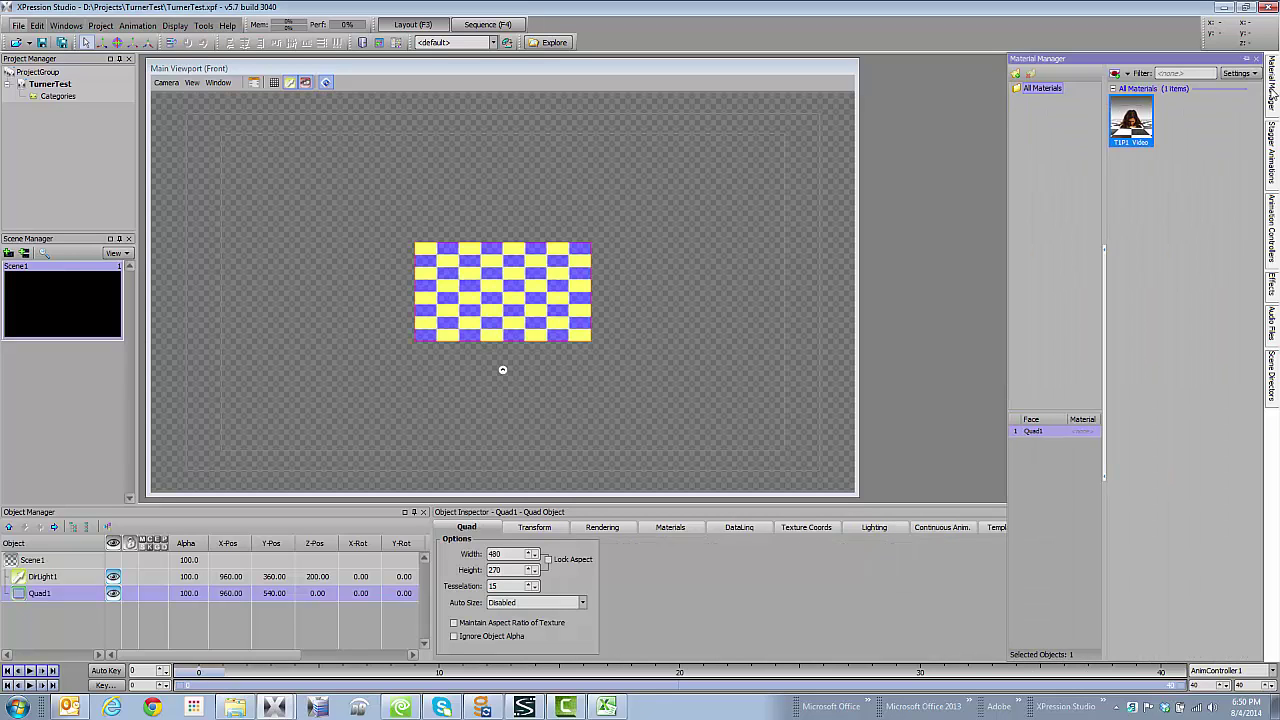
{"action": "right_click", "coordinate": [1151, 142]}
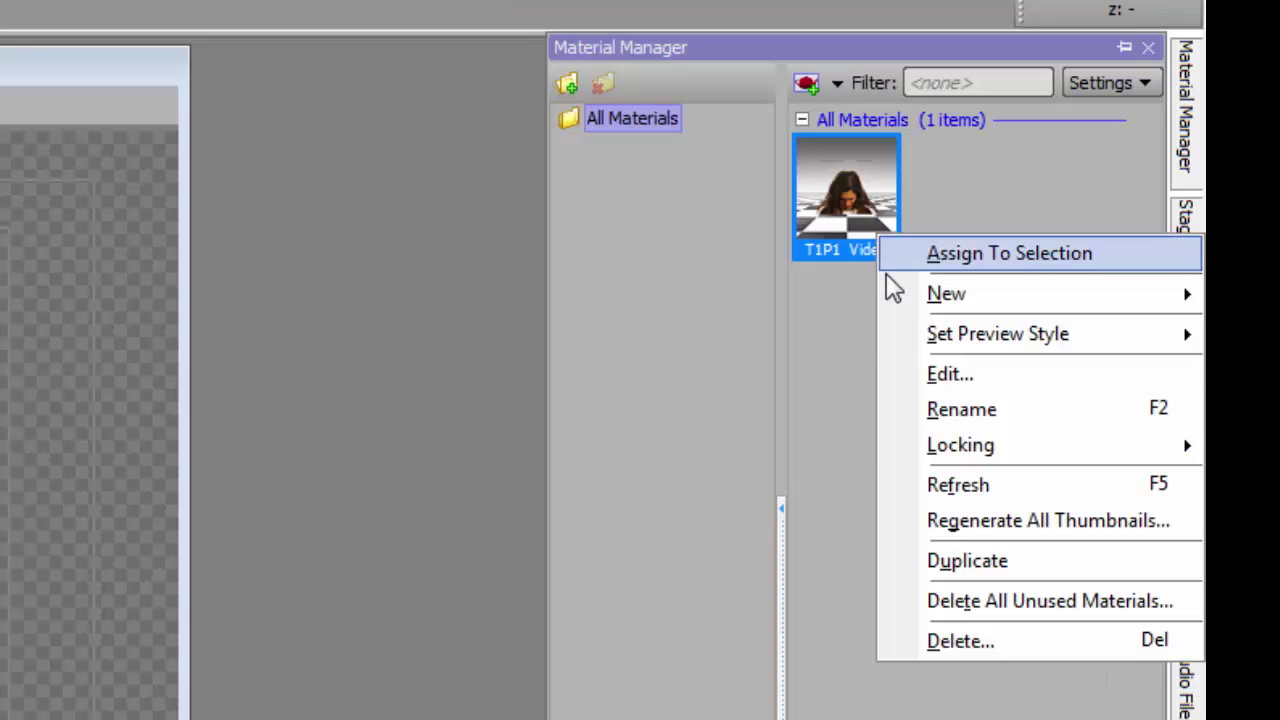
{"action": "left_click", "coordinate": [934, 413]}
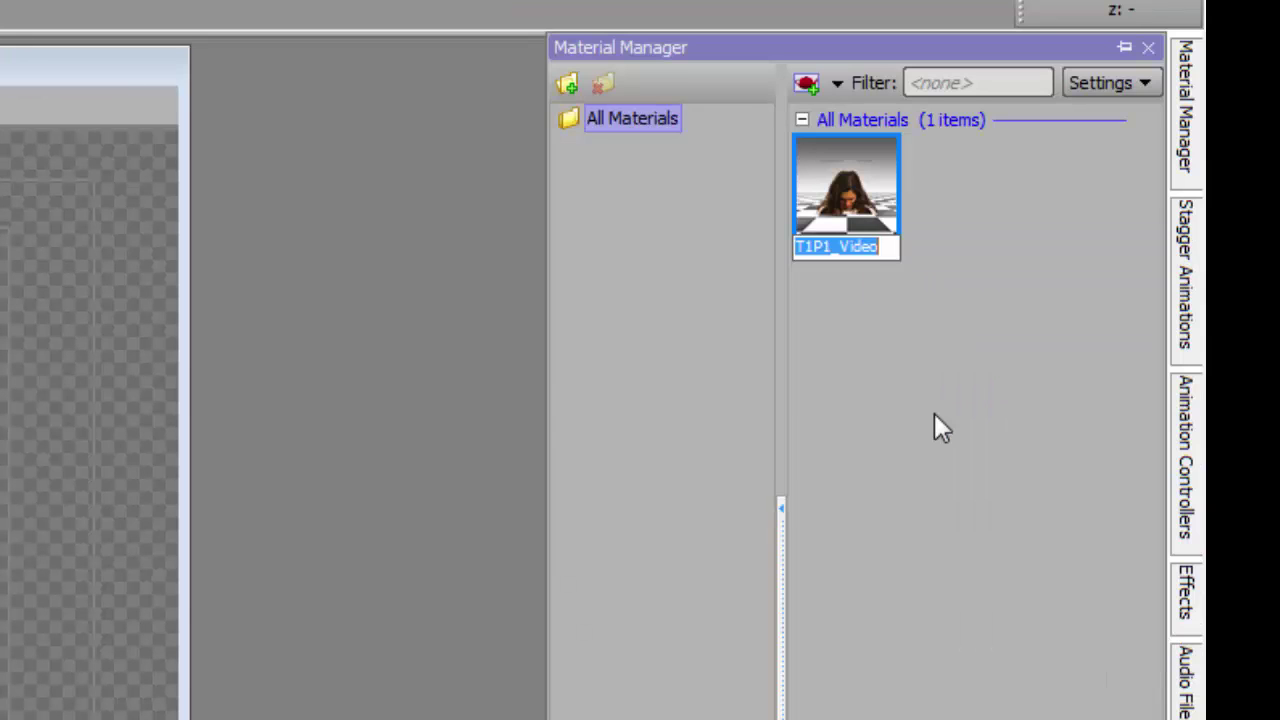
{"action": "type", "text": "Dy"}
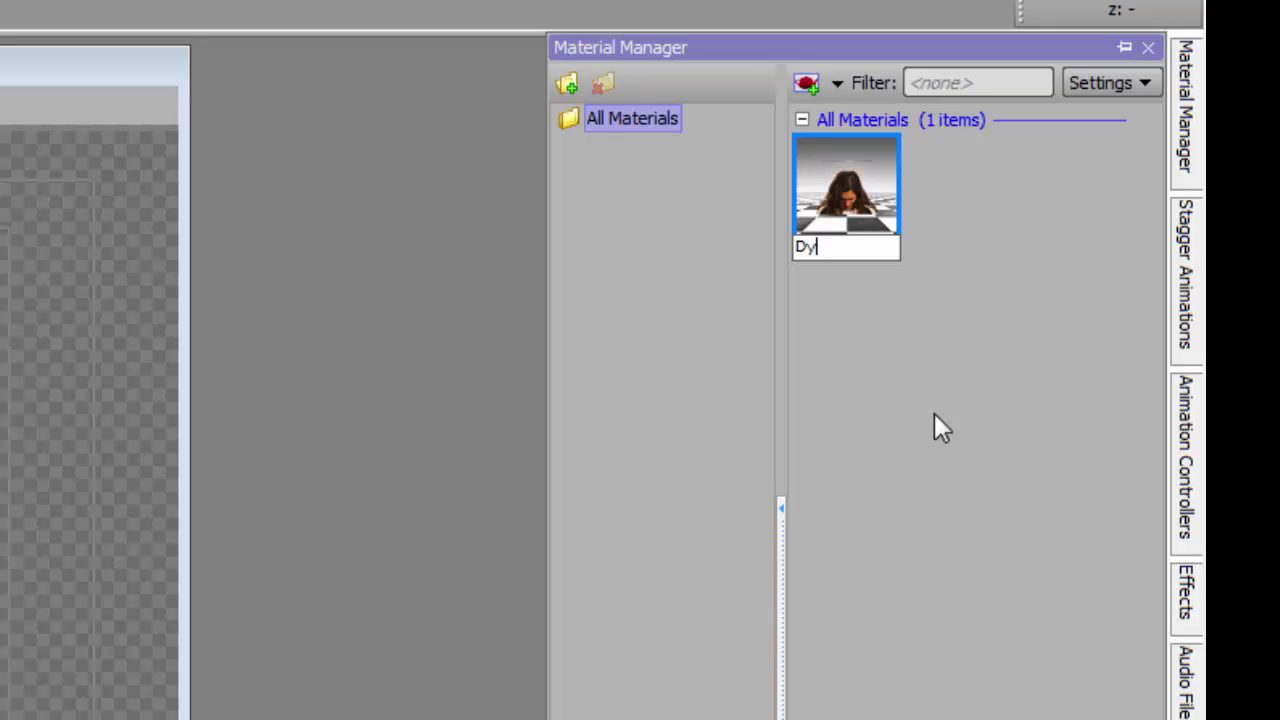
{"action": "type", "text": "namic Video 1"}
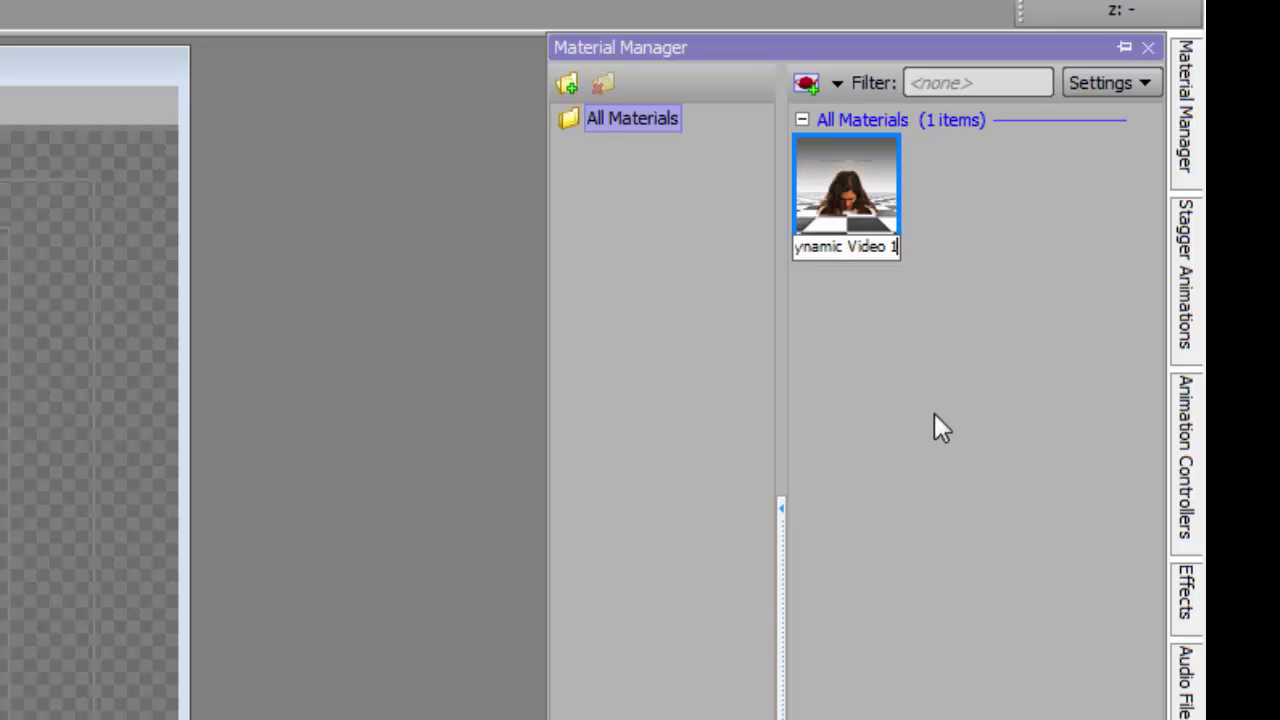
{"action": "key", "text": "Return"}
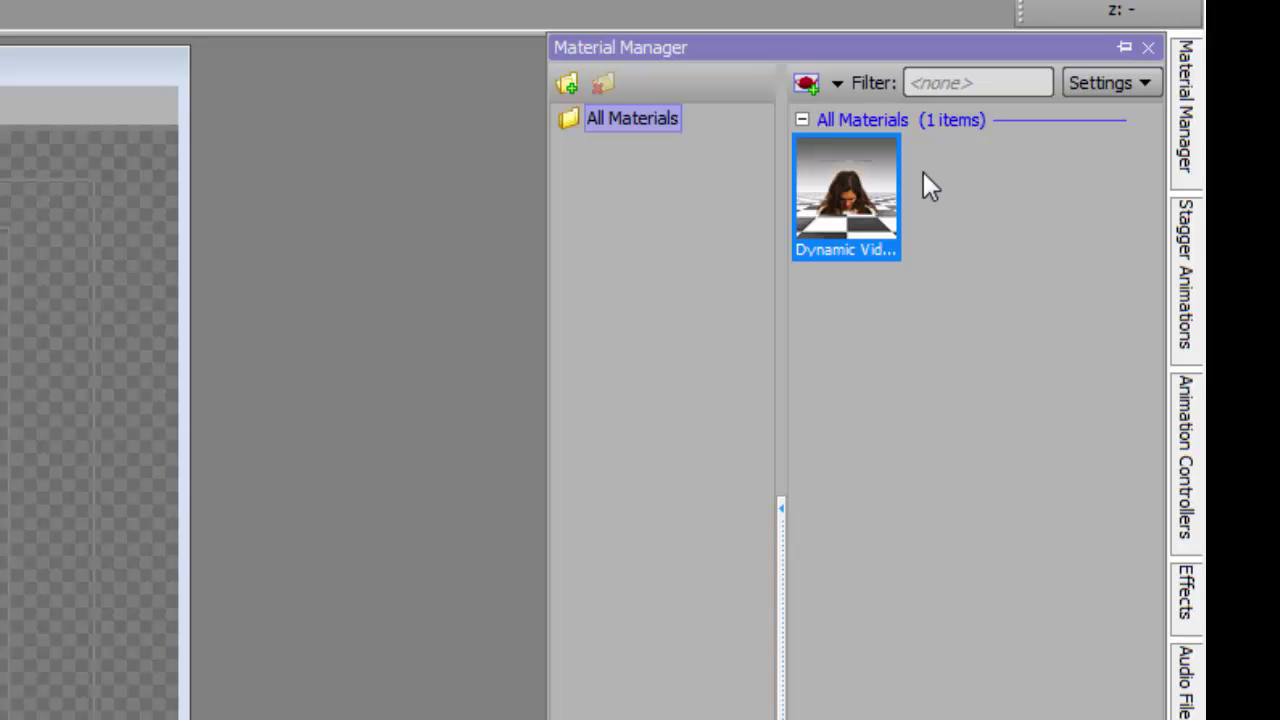
{"action": "right_click", "coordinate": [889, 200]}
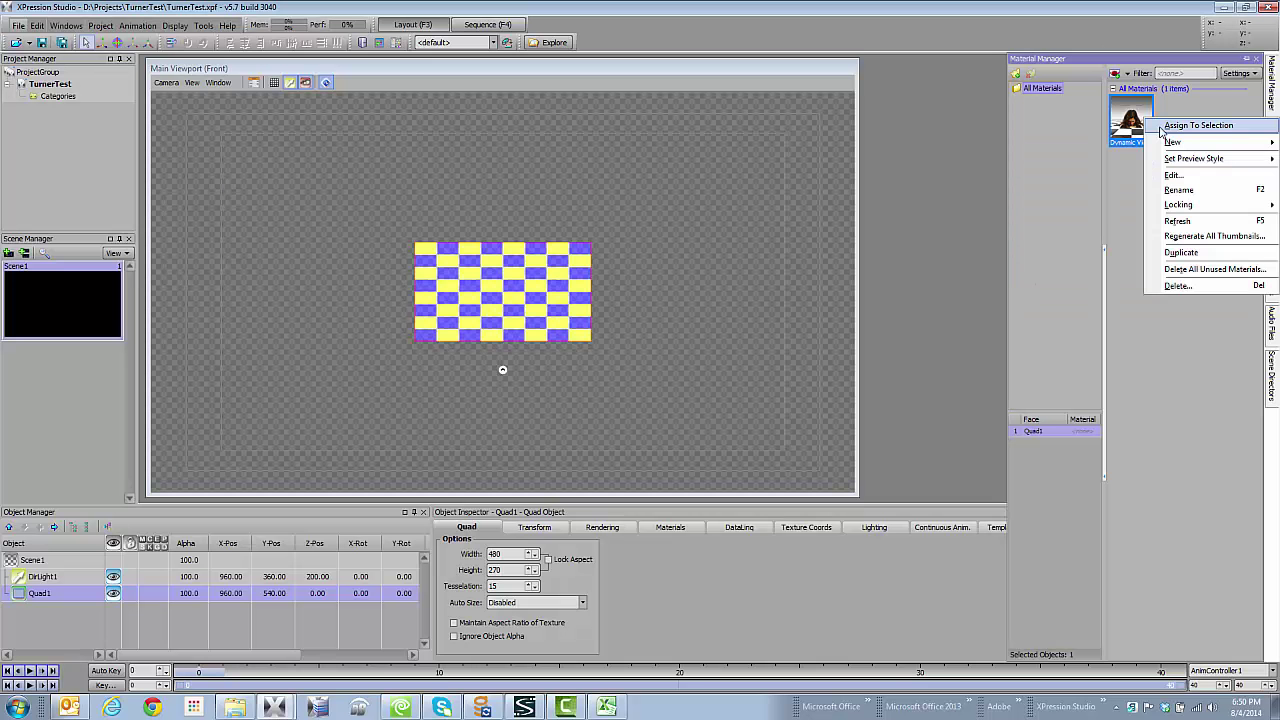
{"action": "left_click", "coordinate": [1190, 125]}
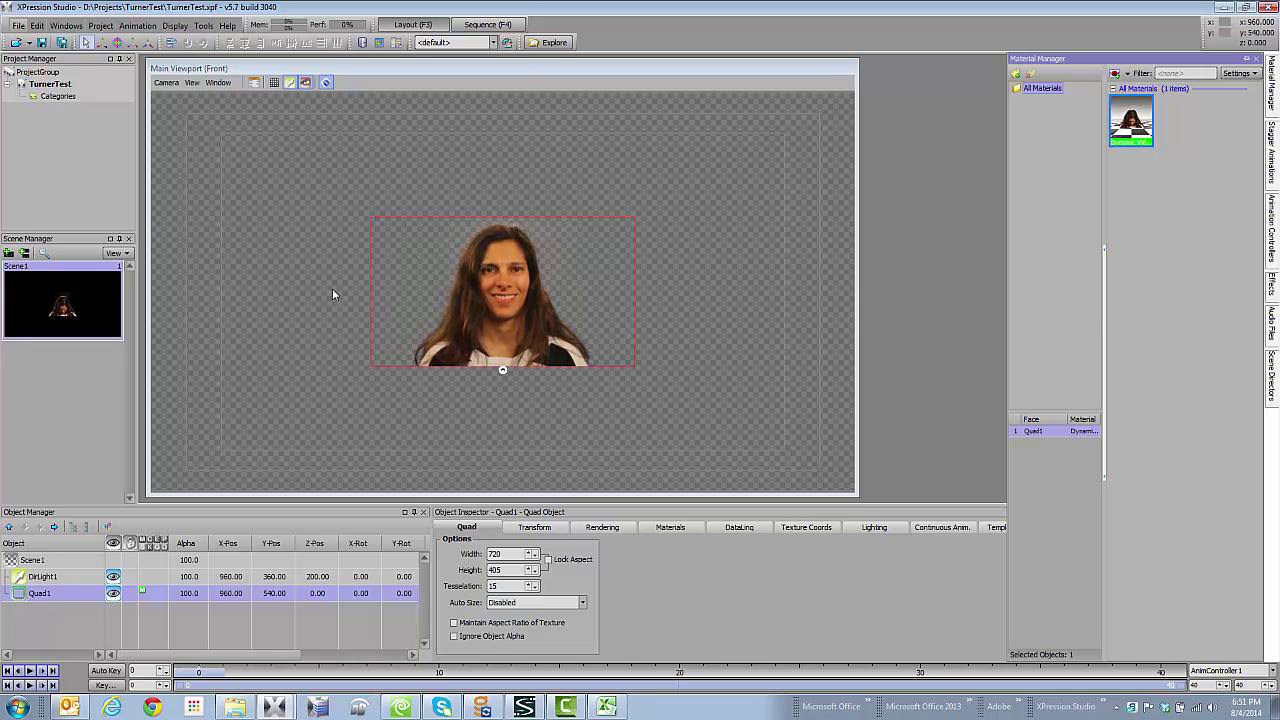
Add an empty Scene2, then return to Scene1 and briefly view its Scene Director
{"action": "left_click", "coordinate": [8, 254]}
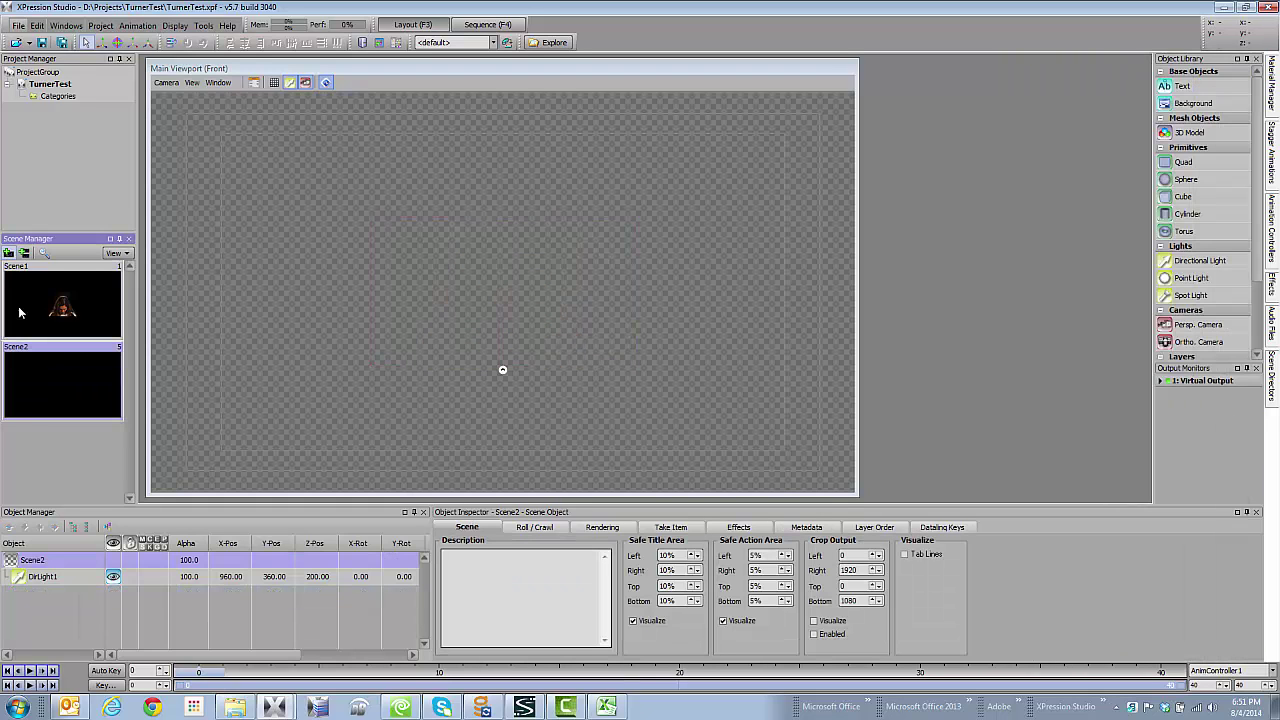
{"action": "left_click", "coordinate": [78, 292]}
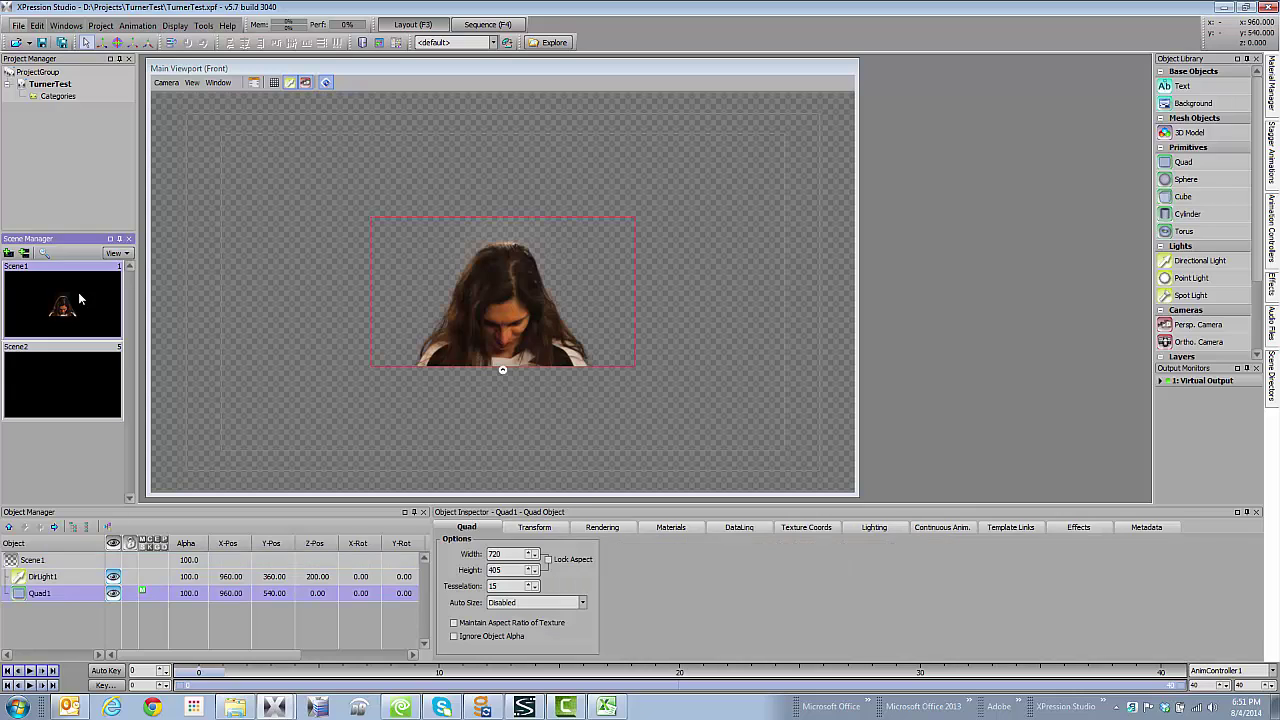
{"action": "left_click", "coordinate": [138, 26]}
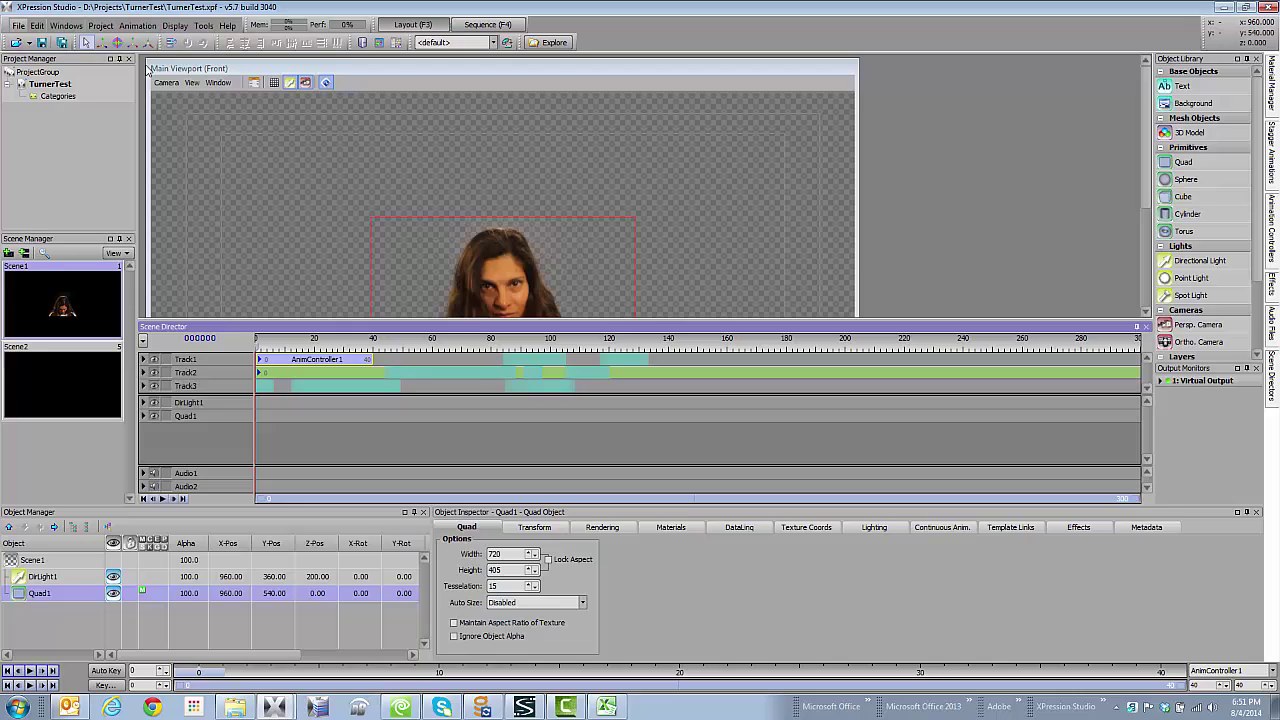
{"action": "left_click", "coordinate": [162, 58]}
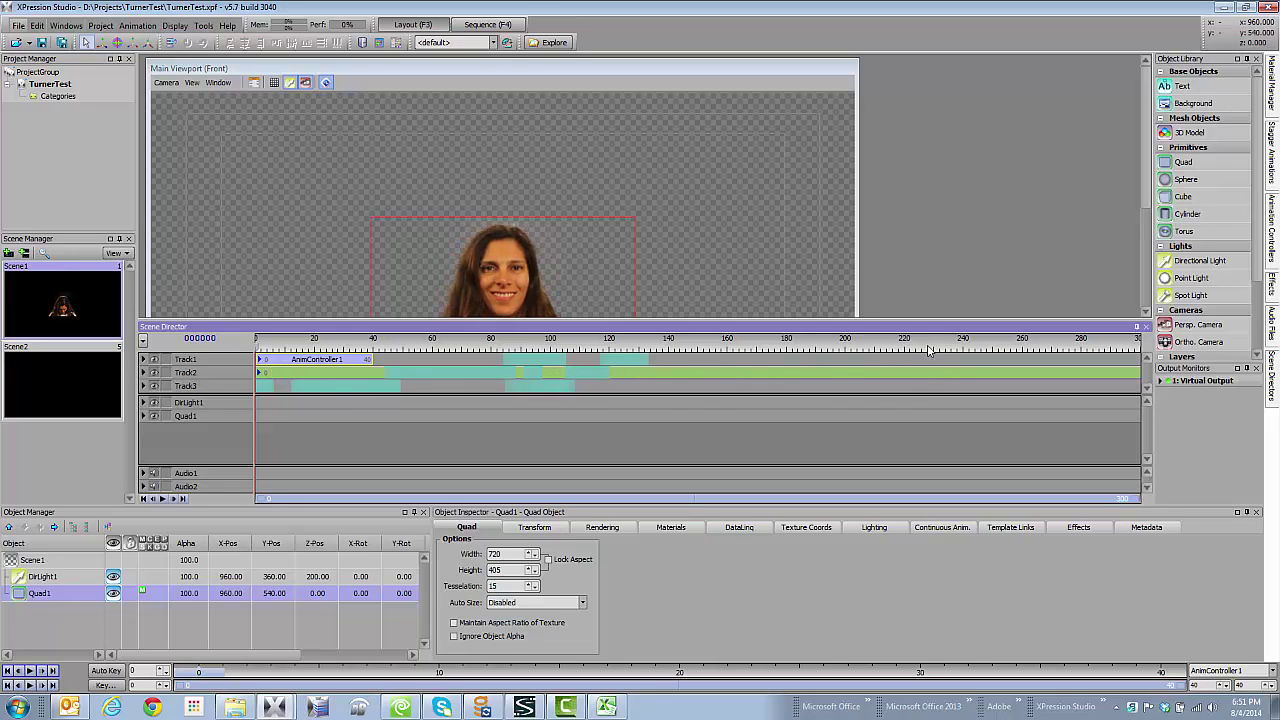
{"action": "left_click", "coordinate": [1146, 327]}
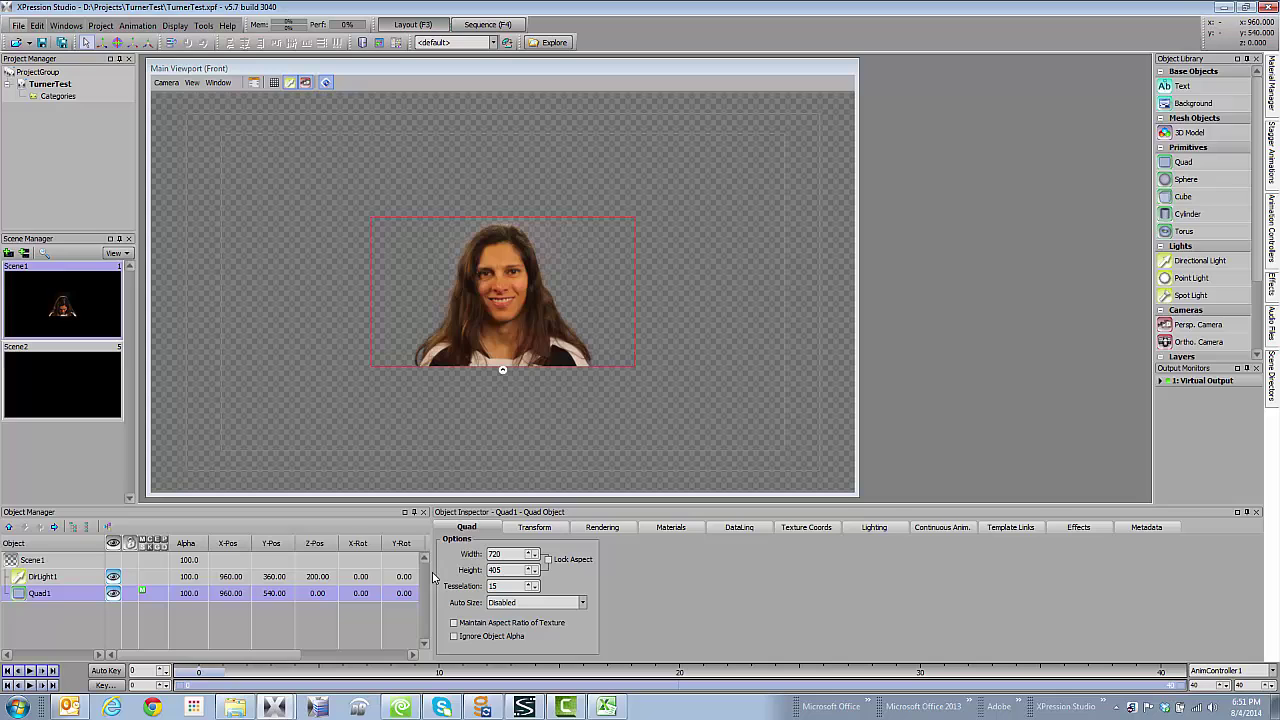
Move the Excel window aside and change PLAYER1's cell B2 from T1P1.avi to T1P9.avi
{"action": "left_click", "coordinate": [606, 708]}
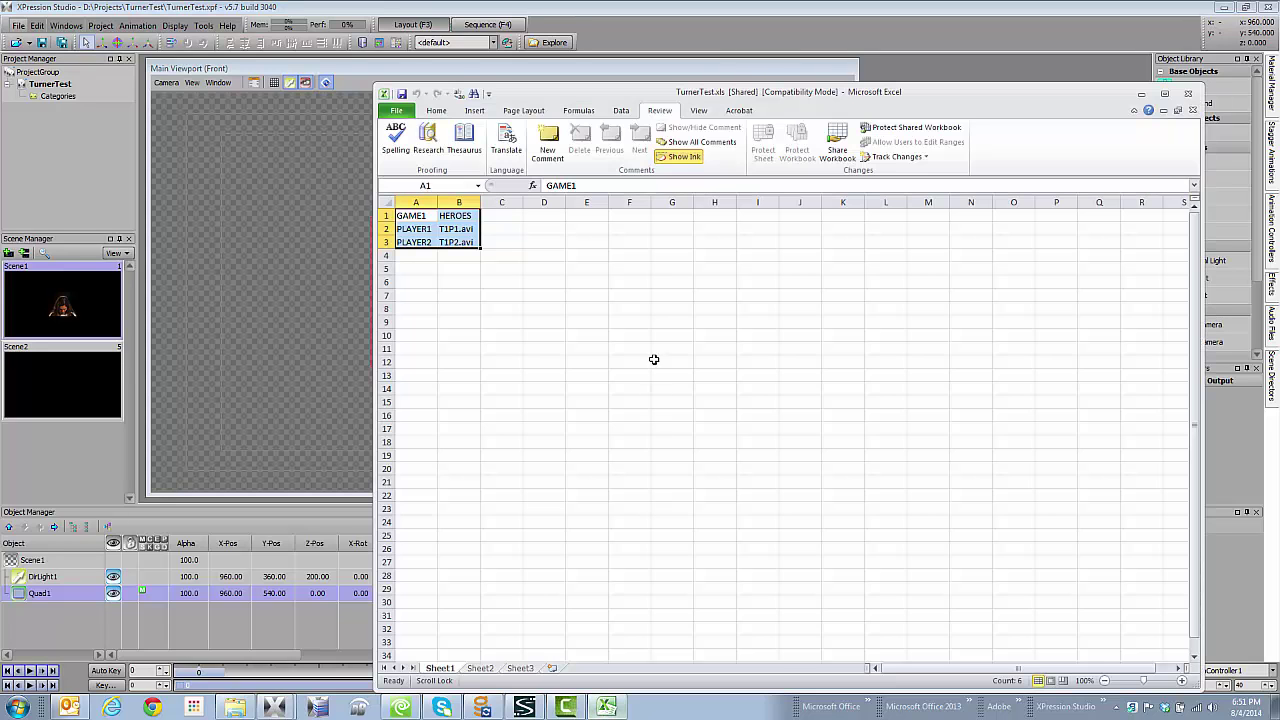
{"action": "left_click_drag", "start_coordinate": [660, 90], "coordinate": [937, 246]}
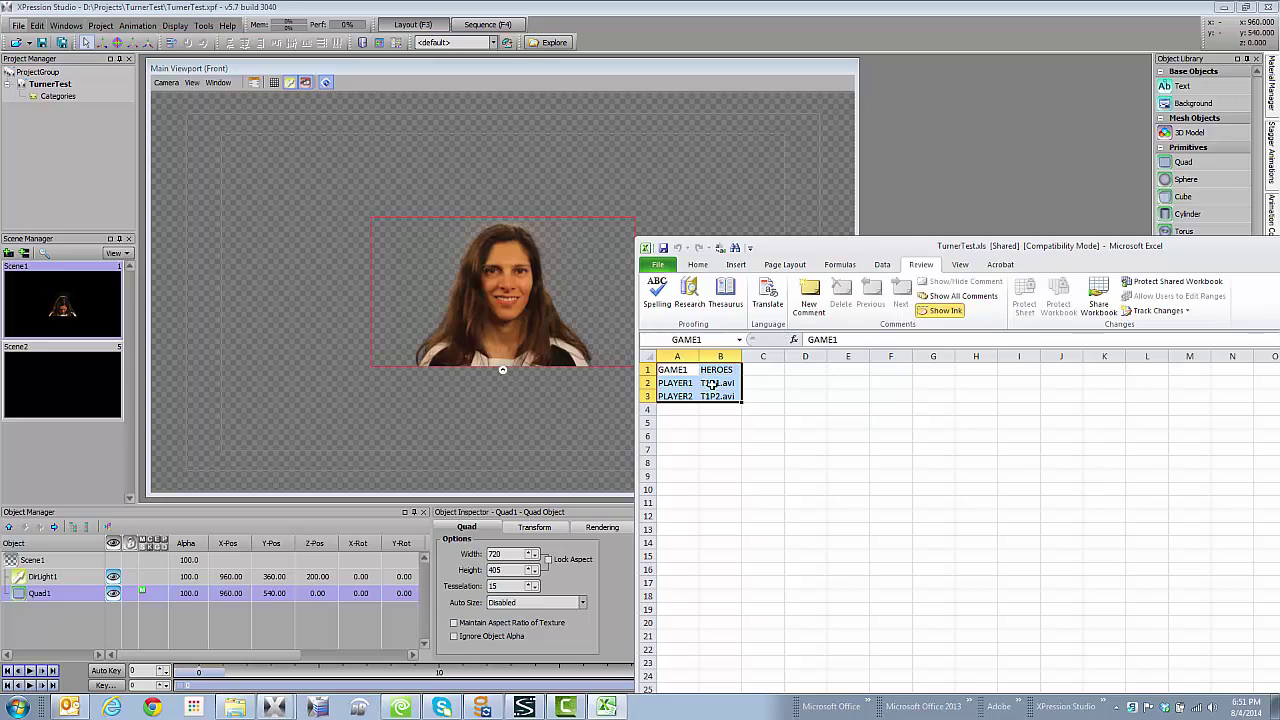
{"action": "left_click", "coordinate": [707, 384]}
{"action": "double_click", "coordinate": [717, 382]}
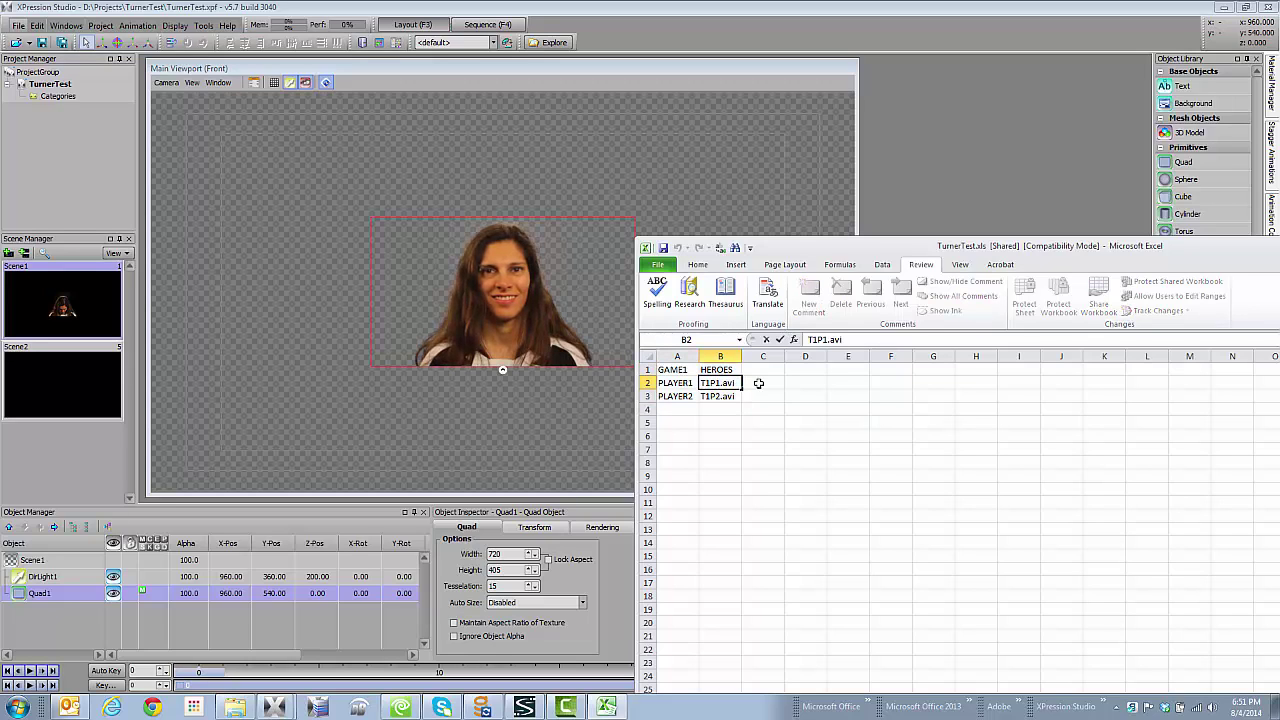
{"action": "key", "text": "BackSpace"}
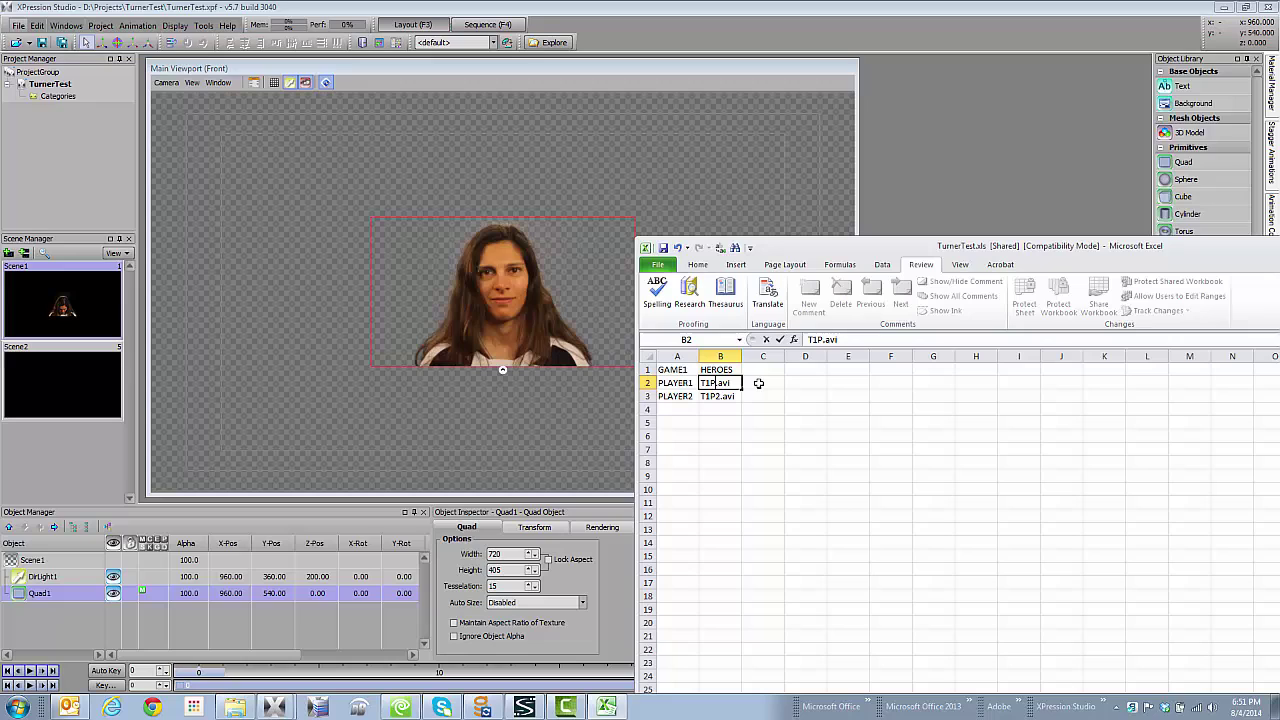
{"action": "type", "text": "9"}
{"action": "left_click", "coordinate": [759, 383]}
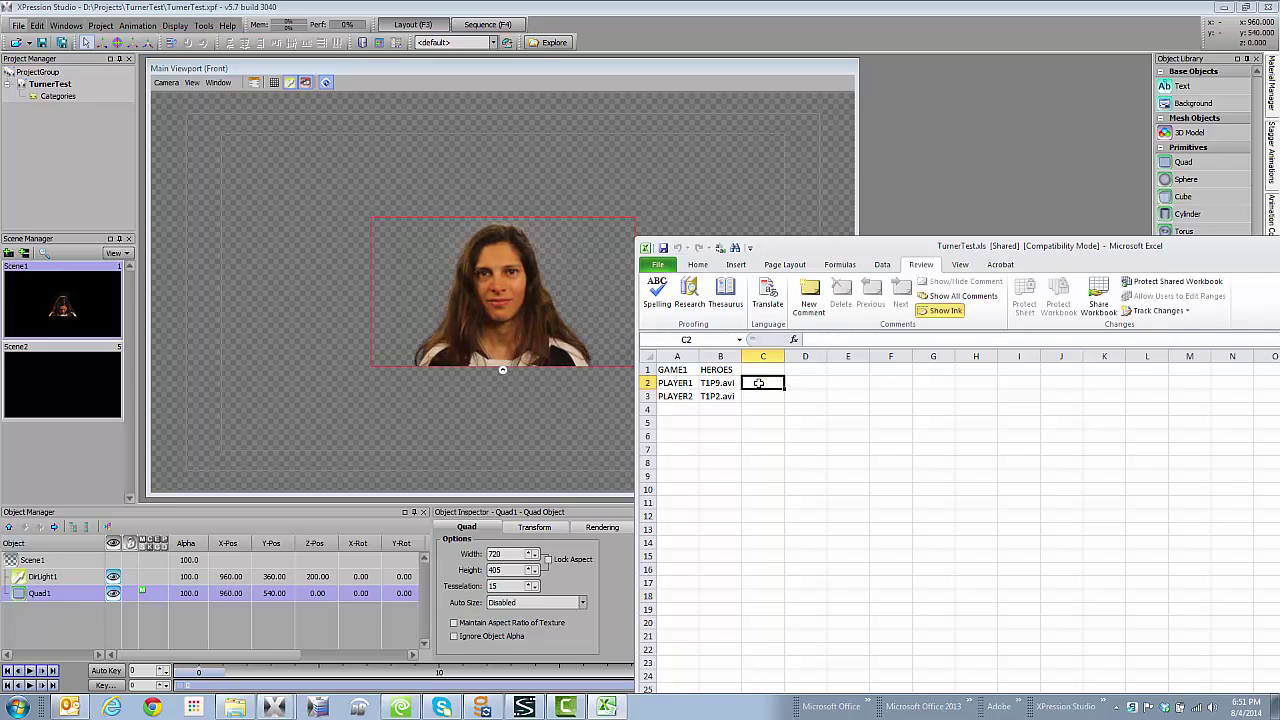
Reload Scene1 to show the T1P9 video, then change cell B2 to T1P12.avi
{"action": "left_click", "coordinate": [42, 350]}
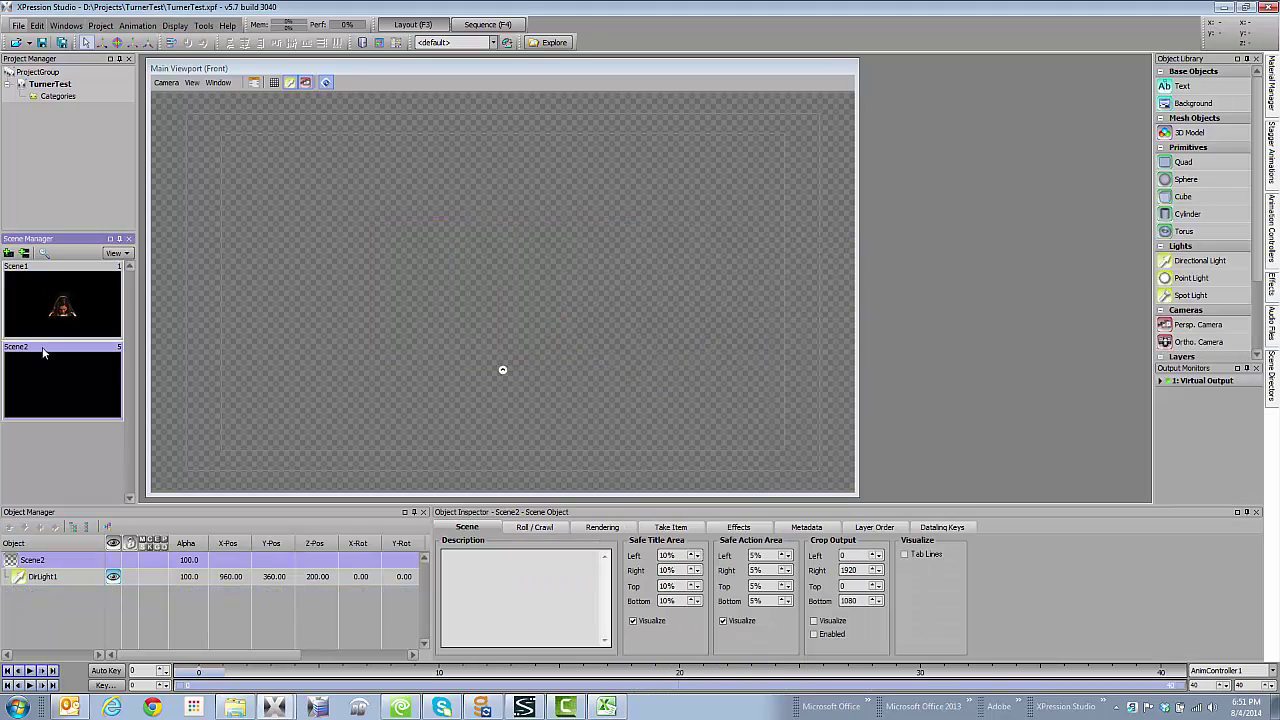
{"action": "left_click", "coordinate": [50, 310]}
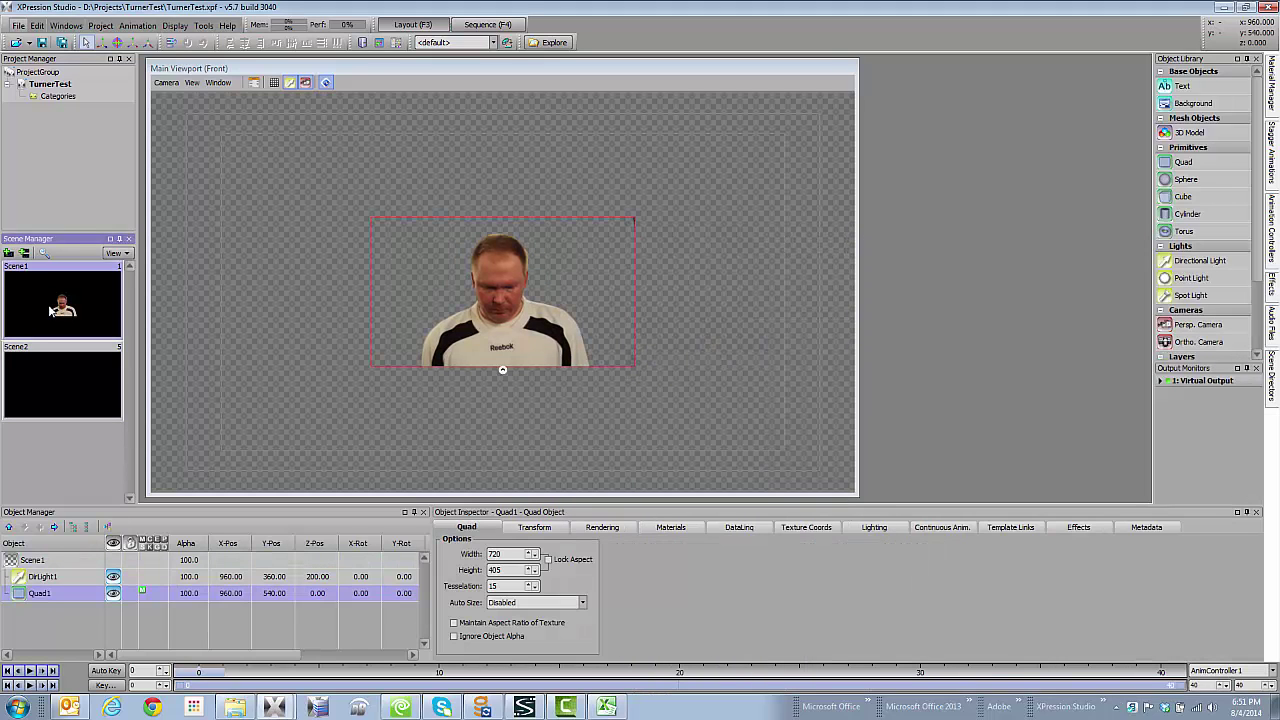
{"action": "left_click", "coordinate": [606, 706]}
{"action": "left_click", "coordinate": [718, 386]}
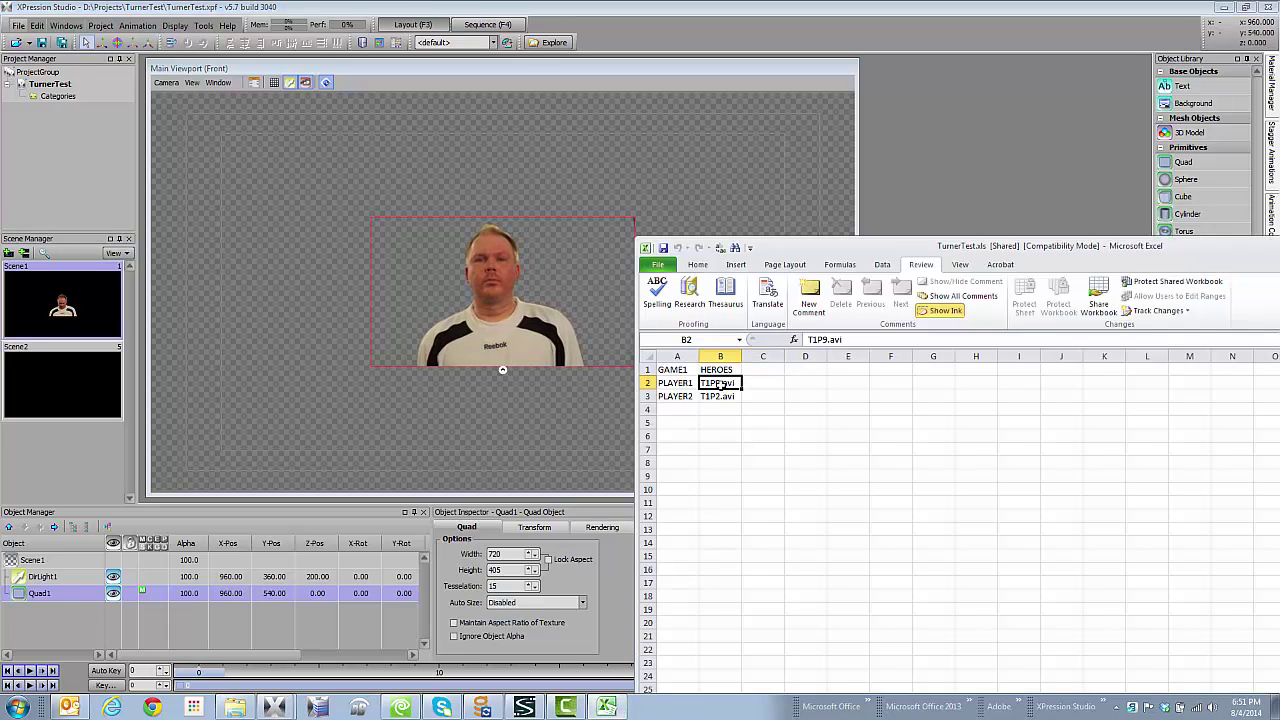
{"action": "double_click", "coordinate": [720, 385]}
{"action": "key", "text": "BackSpace"}
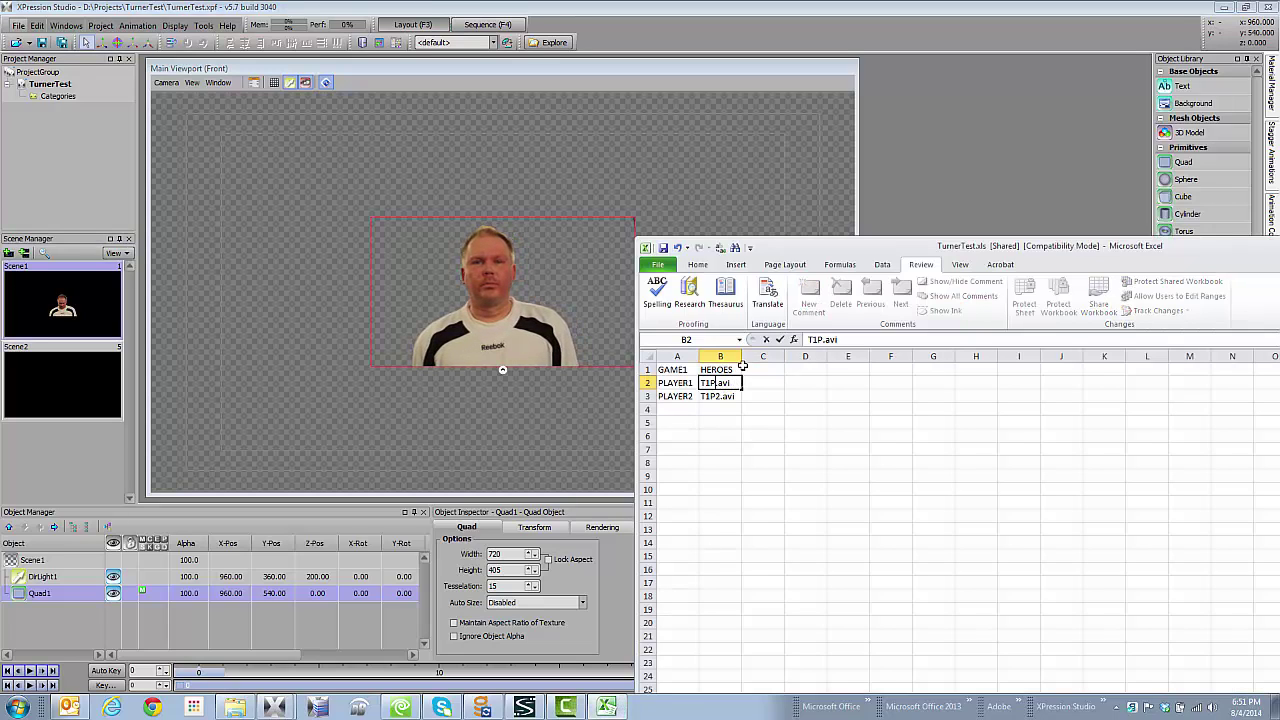
{"action": "type", "text": "1P"}
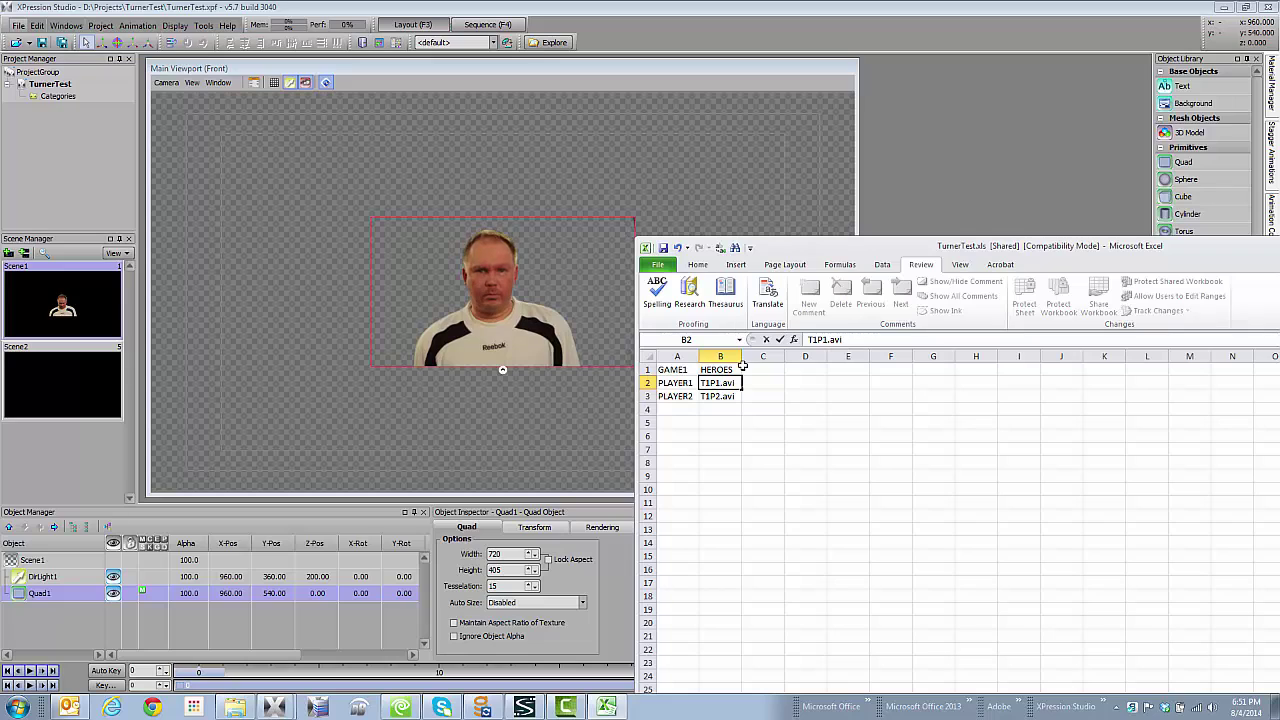
{"action": "type", "text": "2"}
{"action": "key", "text": "Return"}
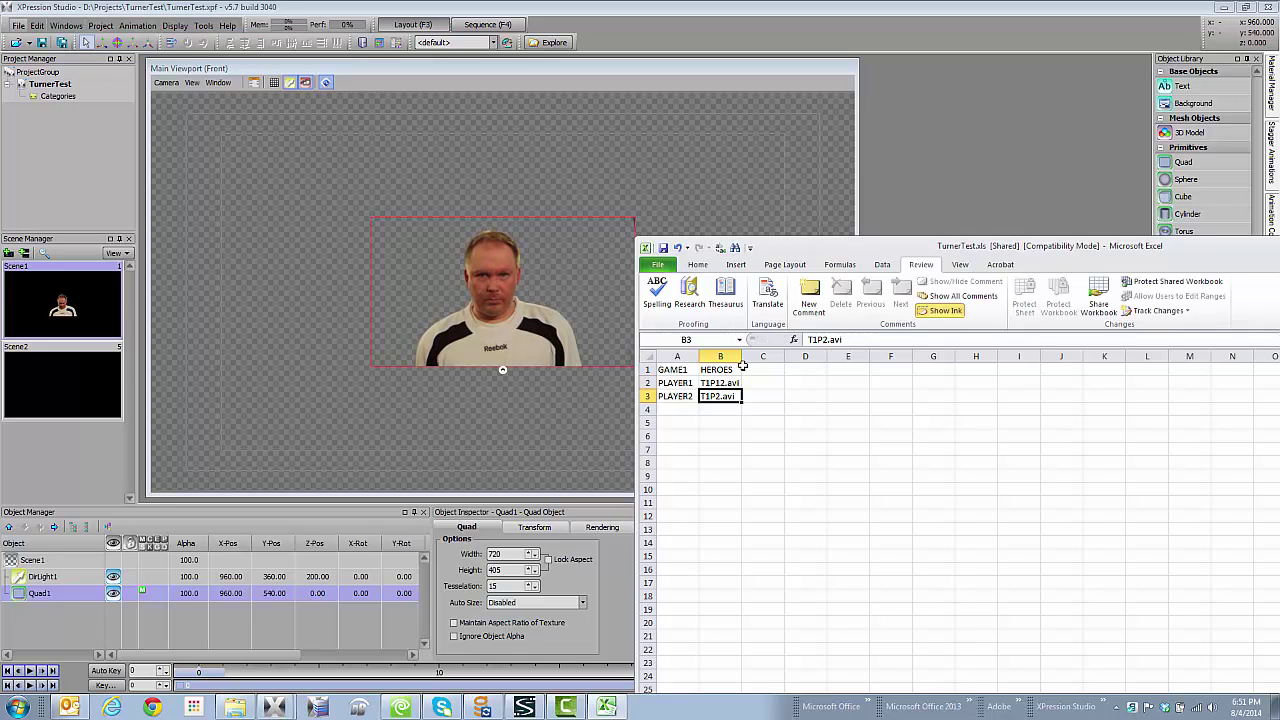
Switch to Scene2 and back to Scene1 to reload the T1P12 video, then return to Excel
{"action": "left_click", "coordinate": [82, 357]}
{"action": "left_click", "coordinate": [80, 316]}
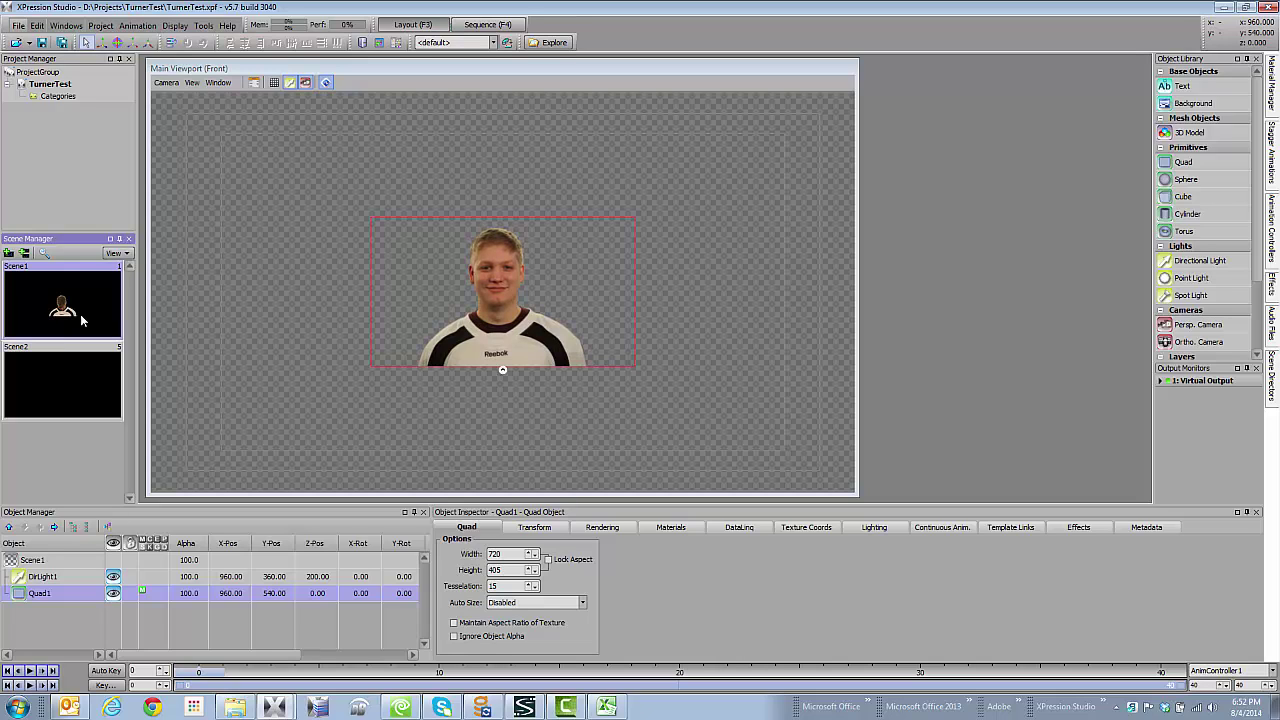
{"action": "left_click", "coordinate": [606, 707]}
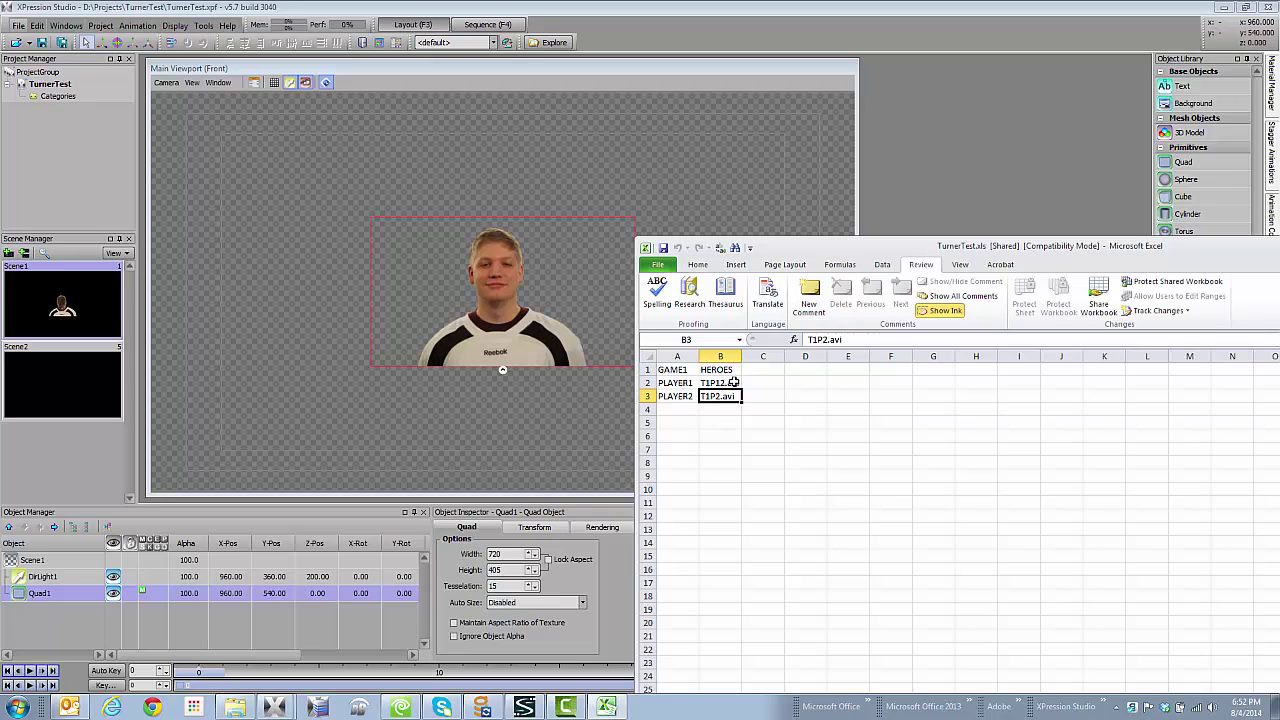